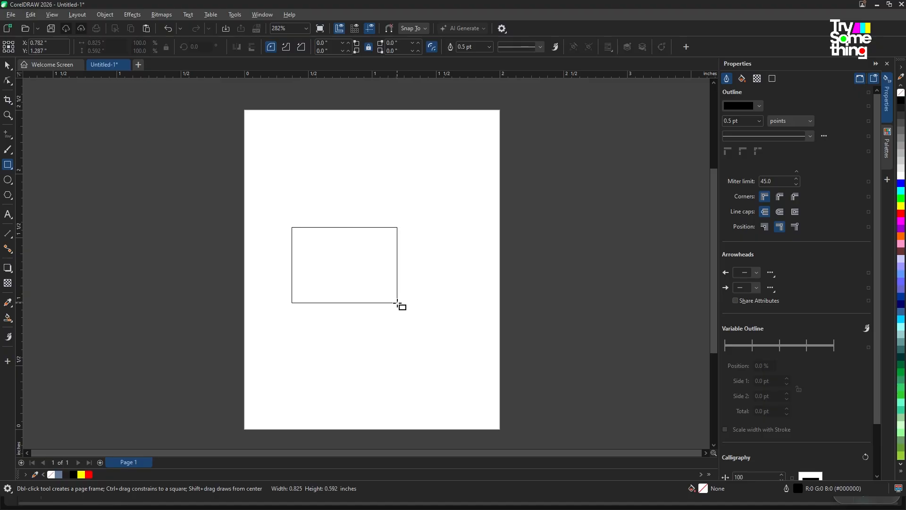
Move the 0.825 × 0.592 inch rectangle slightly right and down, to about X 0.943, Y 1.227 inches
{"action": "scroll", "coordinate": [346, 264], "scroll_direction": "up", "scroll_amount": 1}
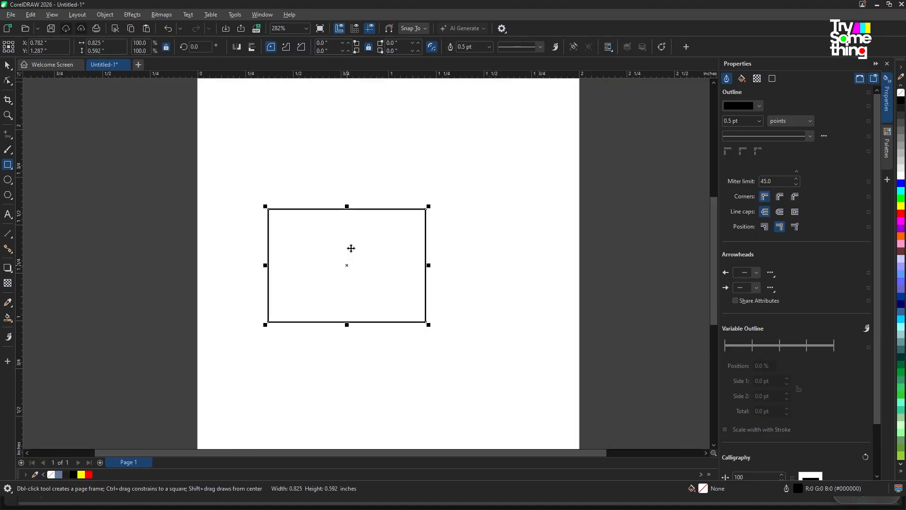
{"action": "key", "text": "space"}
{"action": "left_click_drag", "start_coordinate": [347, 269], "coordinate": [378, 282]}
{"action": "scroll", "coordinate": [271, 266], "scroll_direction": "down", "scroll_amount": 1}
{"action": "scroll", "coordinate": [269, 264], "scroll_direction": "up", "scroll_amount": 1}
{"action": "left_click", "coordinate": [396, 242]}
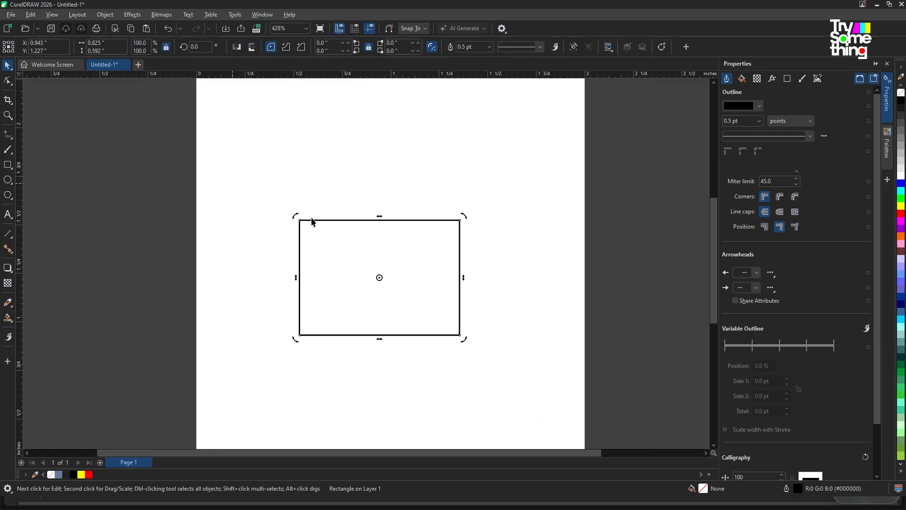
Round all four corners of the rectangle with the Shape tool to a radius of about 0.127 inches
{"action": "left_click", "coordinate": [8, 81]}
{"action": "left_click_drag", "start_coordinate": [304, 225], "coordinate": [324, 235]}
{"action": "scroll", "coordinate": [329, 233], "scroll_direction": "down", "scroll_amount": 1}
{"action": "scroll", "coordinate": [367, 235], "scroll_direction": "up", "scroll_amount": 2}
Widen the rounded rectangle from its right side to about 0.84 inches
{"action": "key", "text": "space"}
{"action": "left_click_drag", "start_coordinate": [439, 275], "coordinate": [445, 274]}
{"action": "scroll", "coordinate": [378, 274], "scroll_direction": "up", "scroll_amount": 1}
{"action": "scroll", "coordinate": [373, 273], "scroll_direction": "down", "scroll_amount": 1}
{"action": "scroll", "coordinate": [396, 271], "scroll_direction": "down", "scroll_amount": 2}
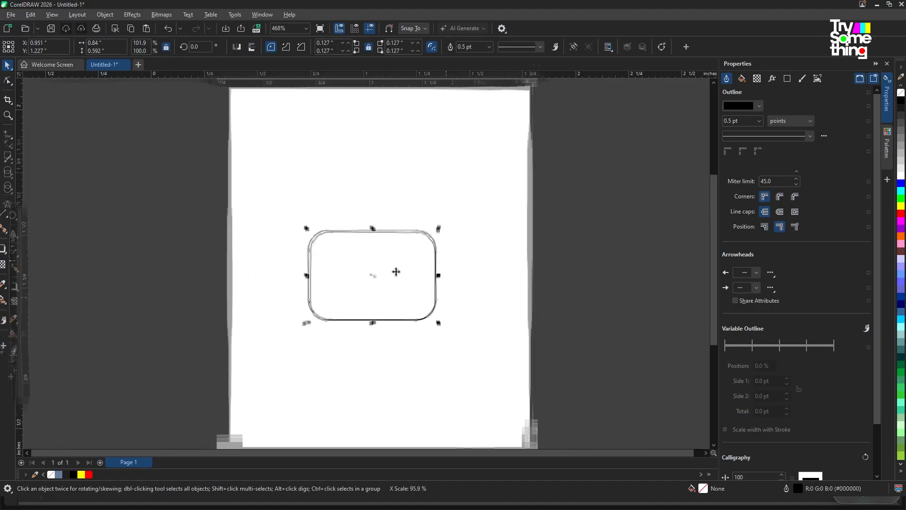
{"action": "scroll", "coordinate": [413, 272], "scroll_direction": "up", "scroll_amount": 2}
Rotate a copy of the rounded rectangle by 90 degrees about its centre, keeping the original in place
{"action": "left_click", "coordinate": [401, 272]}
{"action": "left_click", "coordinate": [344, 242]}
{"action": "left_click", "coordinate": [280, 221]}
{"action": "left_click_drag", "start_coordinate": [275, 212], "coordinate": [344, 316]}
{"action": "right_click", "coordinate": [344, 316]}
Align the two rounded rectangles along their left and bottom edges, then deselect them
{"action": "left_click", "coordinate": [287, 277], "text": "shift"}
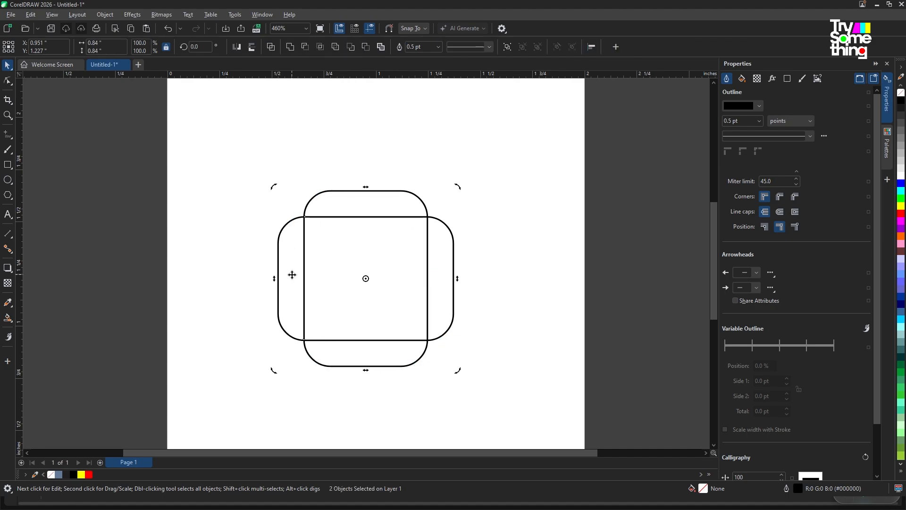
{"action": "key", "text": "l"}
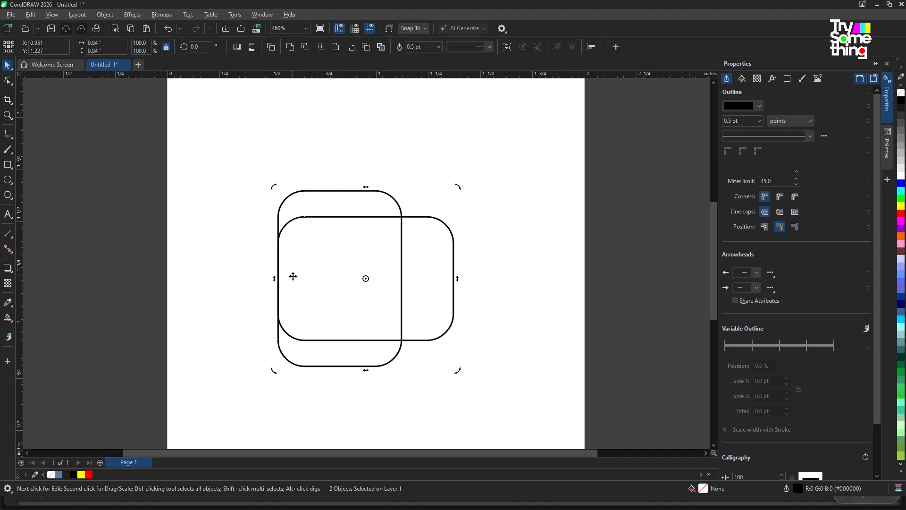
{"action": "key", "text": "b"}
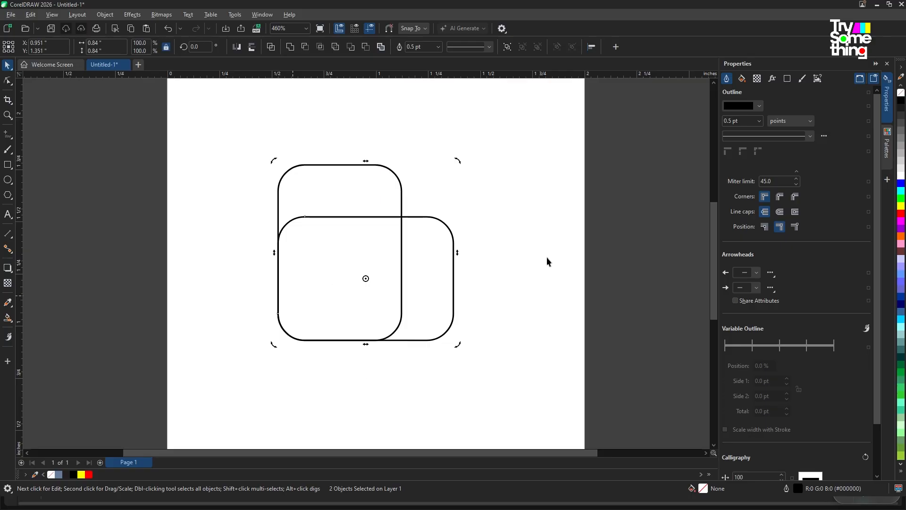
{"action": "scroll", "coordinate": [330, 245], "scroll_direction": "up", "scroll_amount": 1}
{"action": "left_click", "coordinate": [329, 250]}
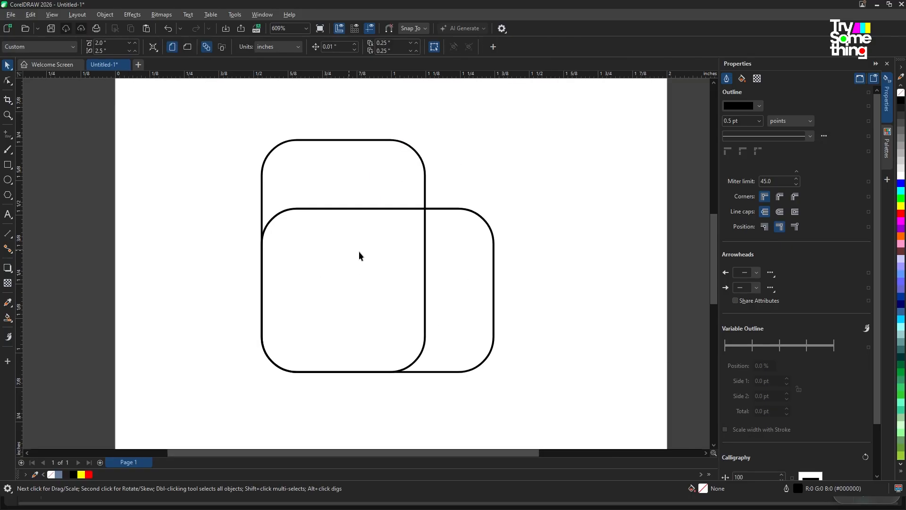
{"action": "scroll", "coordinate": [405, 228], "scroll_direction": "down", "scroll_amount": 1}
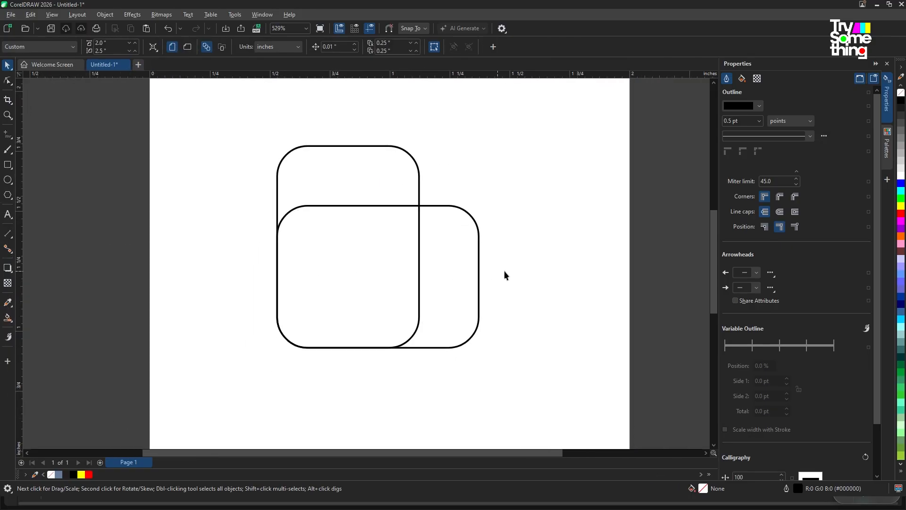
Try aligning the two rounded rectangles along their right edges, and undo the alignment
{"action": "left_click", "coordinate": [439, 269]}
{"action": "scroll", "coordinate": [411, 272], "scroll_direction": "down", "scroll_amount": 2}
{"action": "scroll", "coordinate": [405, 272], "scroll_direction": "up", "scroll_amount": 1}
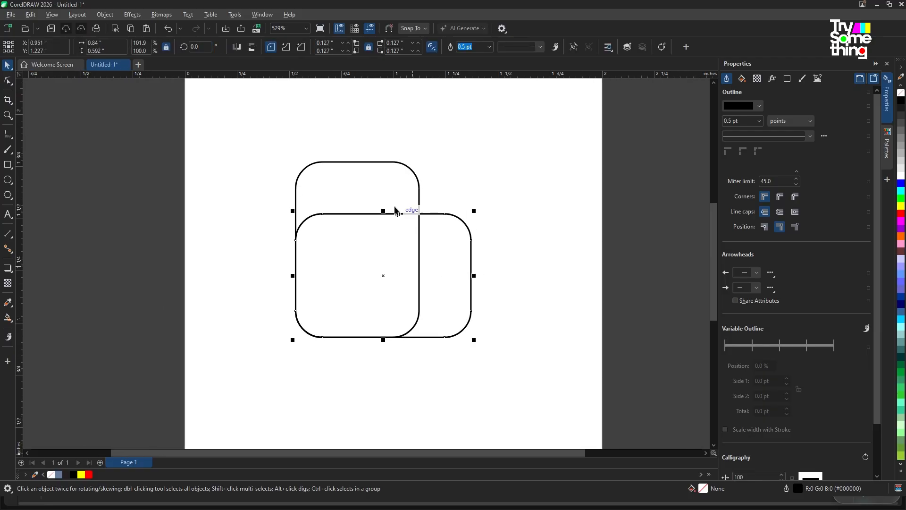
{"action": "left_click", "coordinate": [390, 198], "text": "shift"}
{"action": "scroll", "coordinate": [393, 225], "scroll_direction": "up", "scroll_amount": 3}
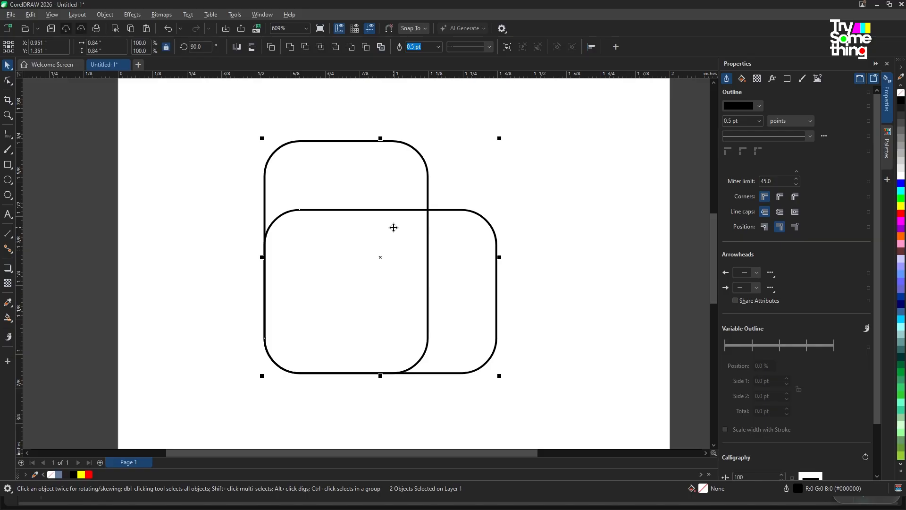
{"action": "key", "text": "r"}
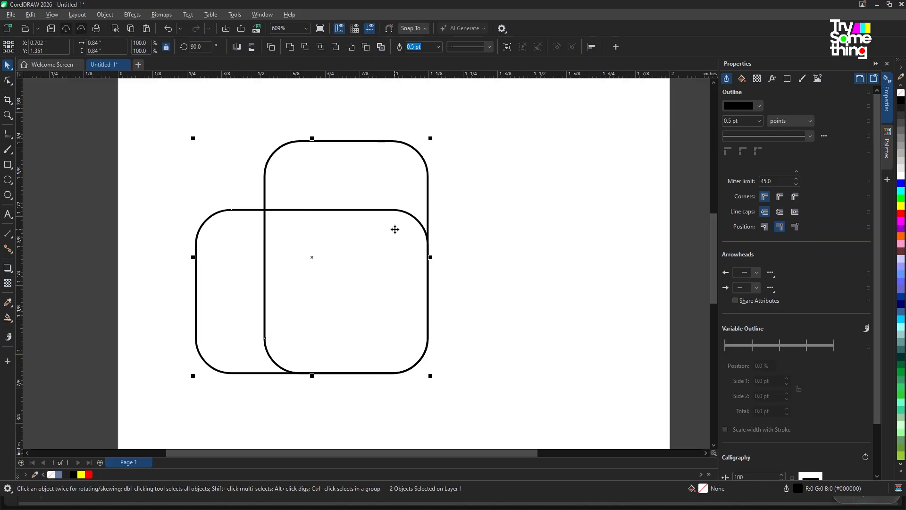
{"action": "key", "text": "ctrl+z"}
{"action": "scroll", "coordinate": [434, 227], "scroll_direction": "up", "scroll_amount": 4}
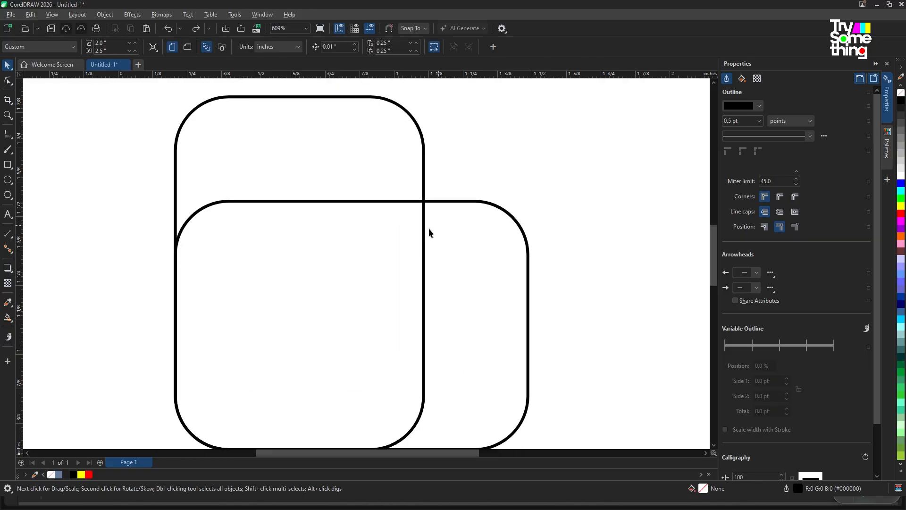
Shorten the upright rounded rectangle from its top edge to a height of about 0.751 inches
{"action": "scroll", "coordinate": [359, 241], "scroll_direction": "down", "scroll_amount": 4}
{"action": "left_click", "coordinate": [359, 241]}
{"action": "left_click", "coordinate": [308, 163]}
{"action": "left_click", "coordinate": [311, 146]}
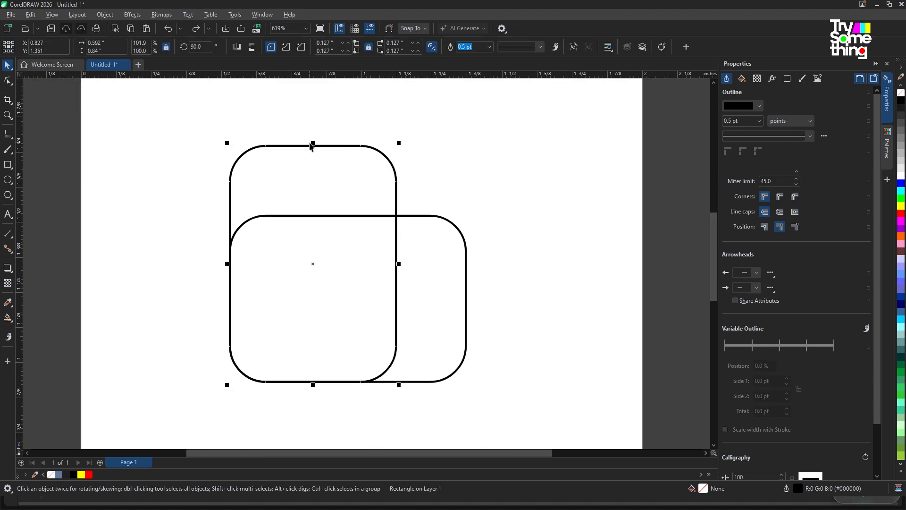
{"action": "left_click_drag", "start_coordinate": [313, 144], "coordinate": [316, 170]}
Draw a circle about 0.098 inches across in the outer corner where the two rounded rectangles cross
{"action": "scroll", "coordinate": [413, 228], "scroll_direction": "up", "scroll_amount": 3}
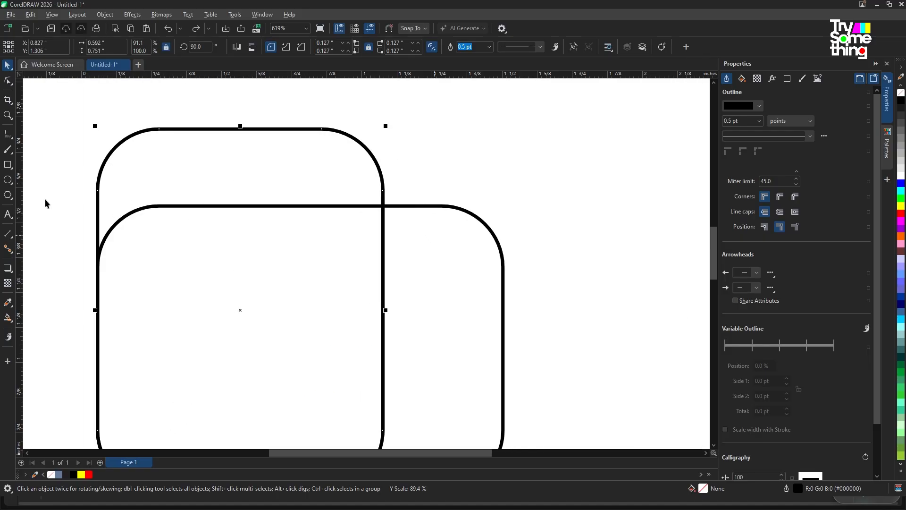
{"action": "left_click", "coordinate": [7, 180]}
{"action": "left_click_drag", "start_coordinate": [386, 161], "coordinate": [432, 201]}
{"action": "scroll", "coordinate": [378, 178], "scroll_direction": "up", "scroll_amount": 2}
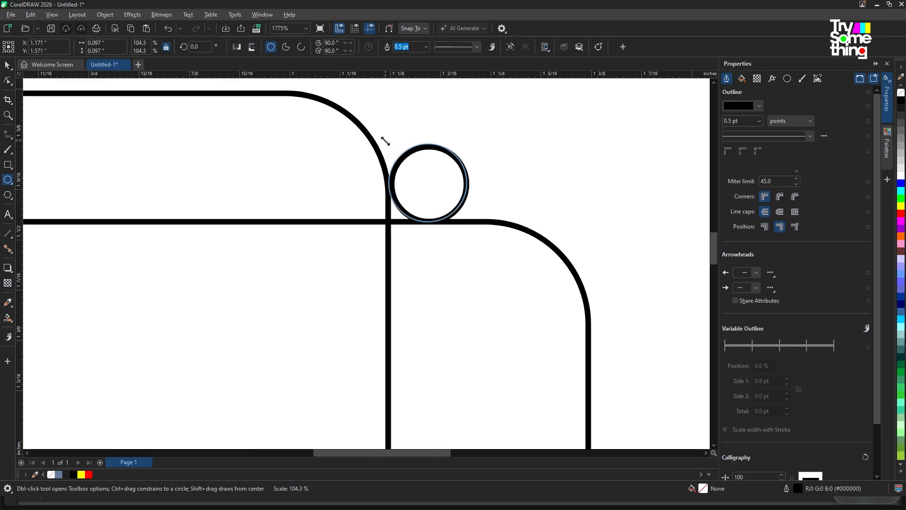
{"action": "left_click_drag", "start_coordinate": [387, 141], "coordinate": [385, 139]}
{"action": "scroll", "coordinate": [414, 196], "scroll_direction": "up", "scroll_amount": 2}
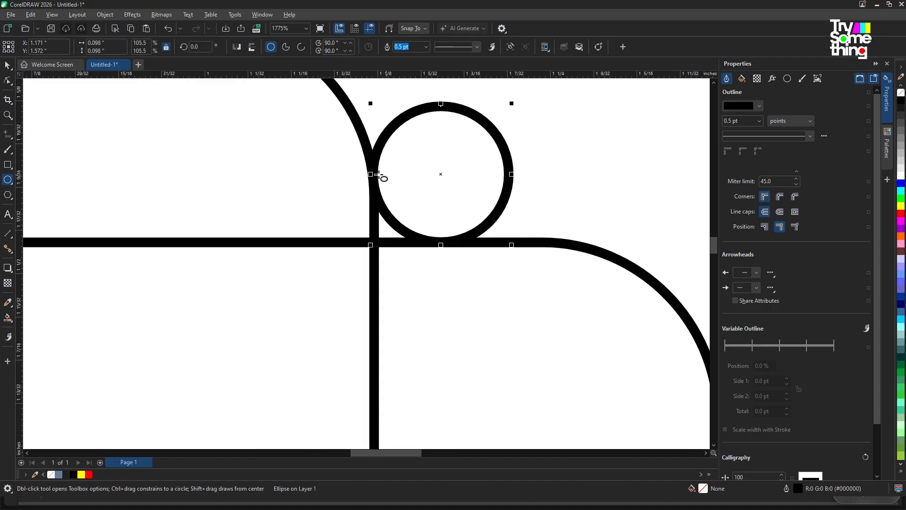
Nudge the small circle to about X 1.172, Y 1.572 inches, touching the edges of both rectangles
{"action": "scroll", "coordinate": [371, 175], "scroll_direction": "up", "scroll_amount": 4}
{"action": "scroll", "coordinate": [450, 208], "scroll_direction": "down", "scroll_amount": 1}
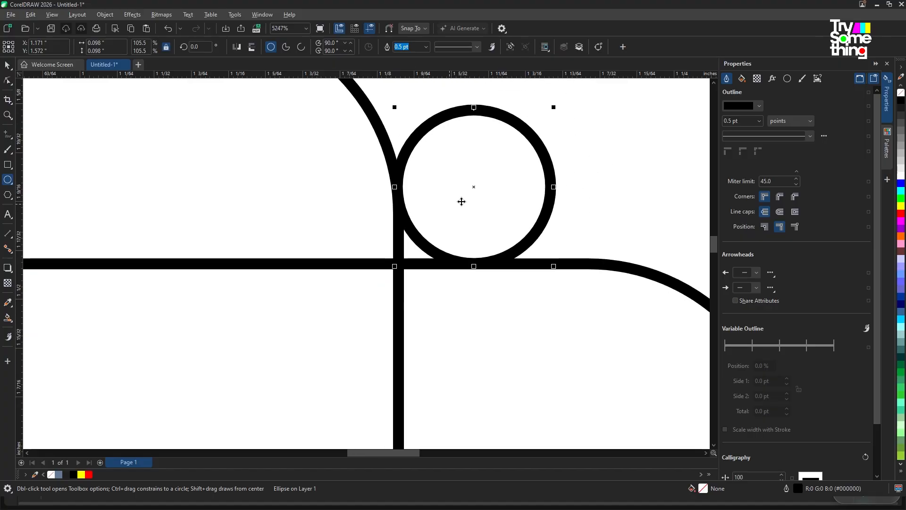
{"action": "scroll", "coordinate": [474, 187], "scroll_direction": "up", "scroll_amount": 3}
{"action": "key", "text": "space"}
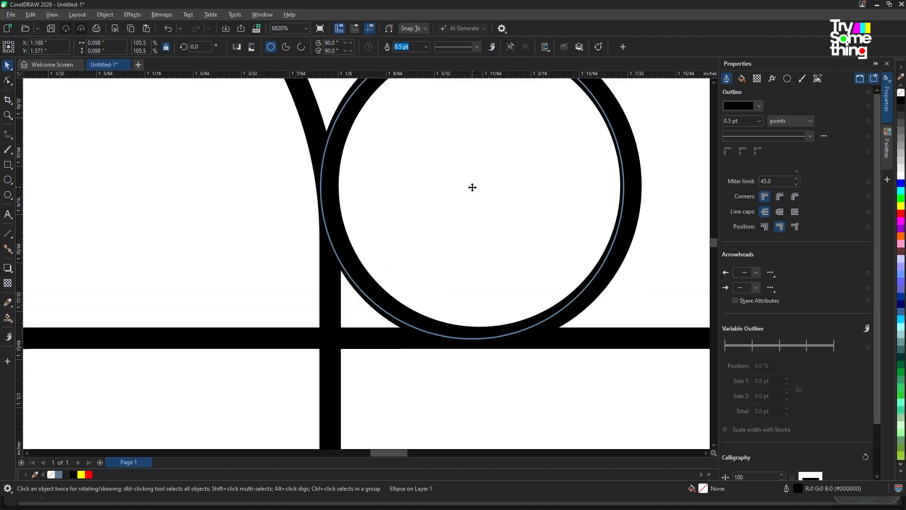
{"action": "scroll", "coordinate": [474, 189], "scroll_direction": "down", "scroll_amount": 2}
{"action": "left_click_drag", "start_coordinate": [480, 189], "coordinate": [489, 186]}
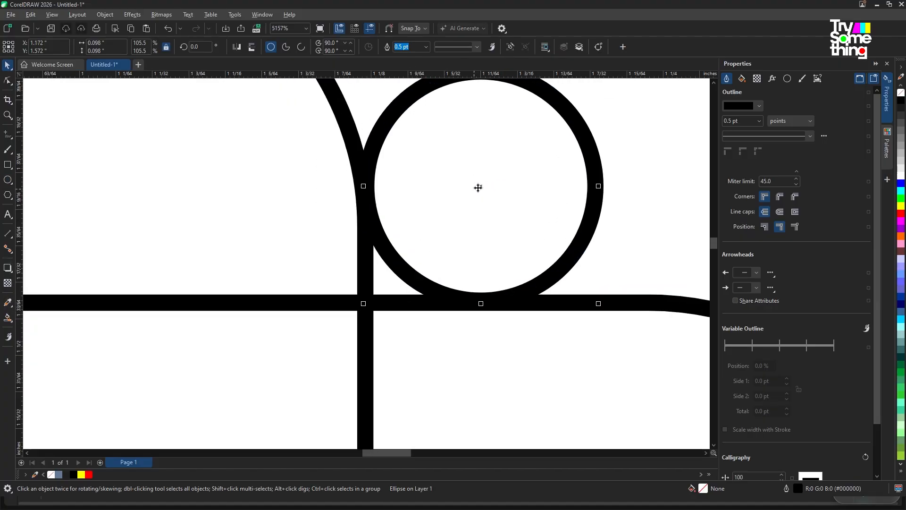
{"action": "scroll", "coordinate": [486, 186], "scroll_direction": "up", "scroll_amount": 3}
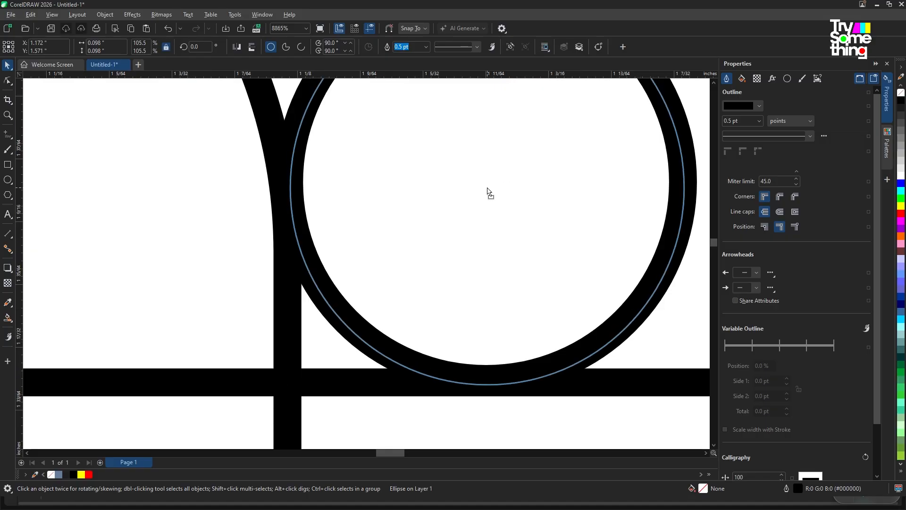
{"action": "left_click_drag", "start_coordinate": [486, 183], "coordinate": [487, 184]}
{"action": "scroll", "coordinate": [402, 200], "scroll_direction": "down", "scroll_amount": 5}
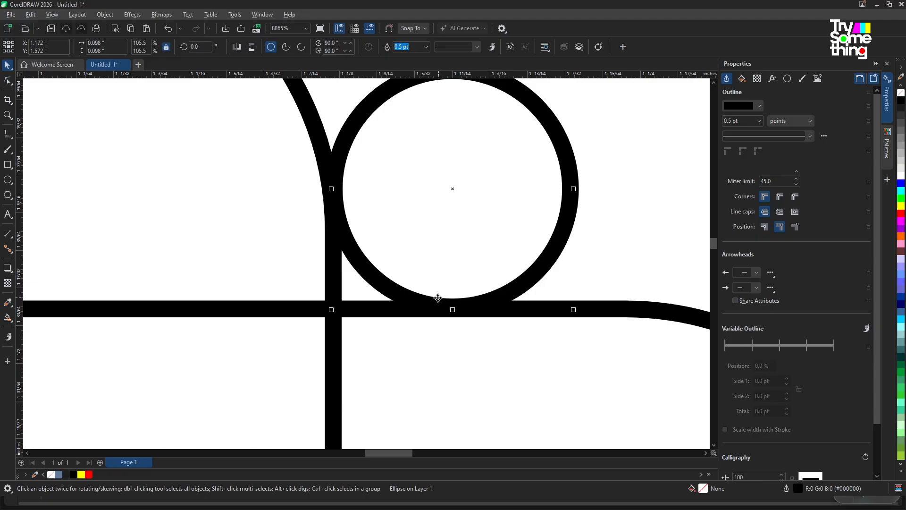
Examine how the small circle meets the edges of the two rounded rectangles and the gap between them
{"action": "scroll", "coordinate": [427, 292], "scroll_direction": "down", "scroll_amount": 5}
{"action": "scroll", "coordinate": [398, 294], "scroll_direction": "up", "scroll_amount": 3}
{"action": "left_click", "coordinate": [398, 254]}
{"action": "scroll", "coordinate": [441, 318], "scroll_direction": "down", "scroll_amount": 2}
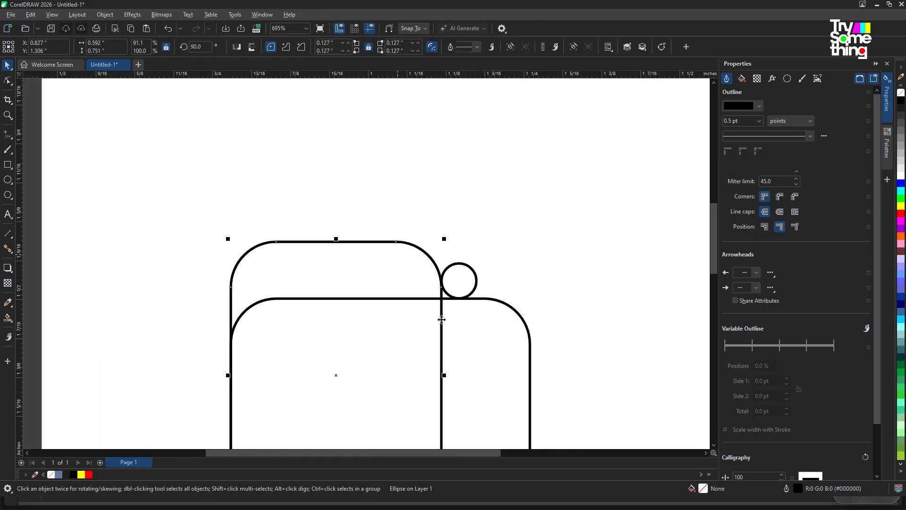
{"action": "scroll", "coordinate": [437, 381], "scroll_direction": "up", "scroll_amount": 1}
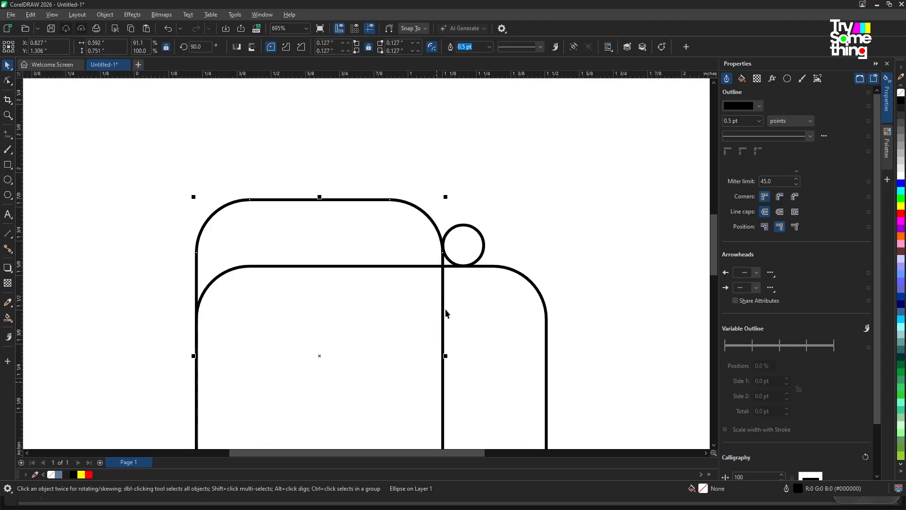
{"action": "left_click", "coordinate": [406, 306]}
{"action": "scroll", "coordinate": [405, 304], "scroll_direction": "down", "scroll_amount": 1}
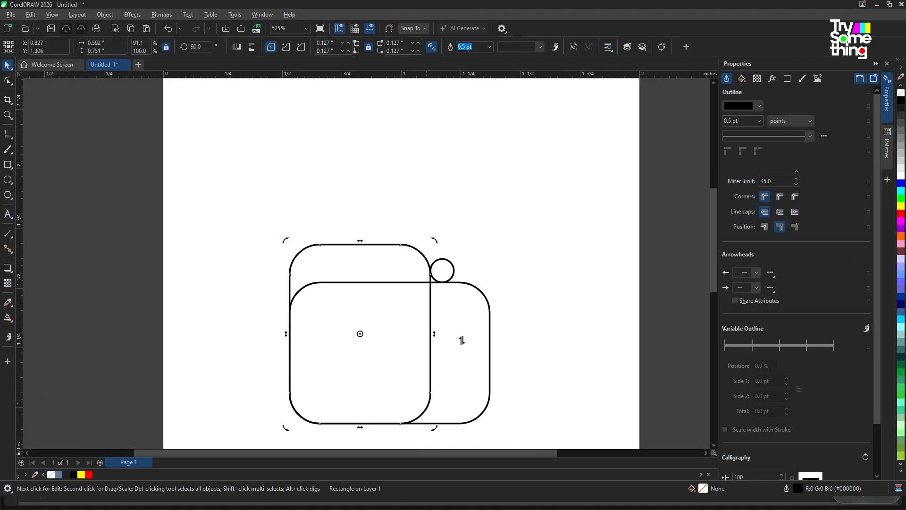
{"action": "scroll", "coordinate": [477, 356], "scroll_direction": "up", "scroll_amount": 2}
{"action": "scroll", "coordinate": [437, 346], "scroll_direction": "down", "scroll_amount": 1}
{"action": "scroll", "coordinate": [427, 341], "scroll_direction": "up", "scroll_amount": 2}
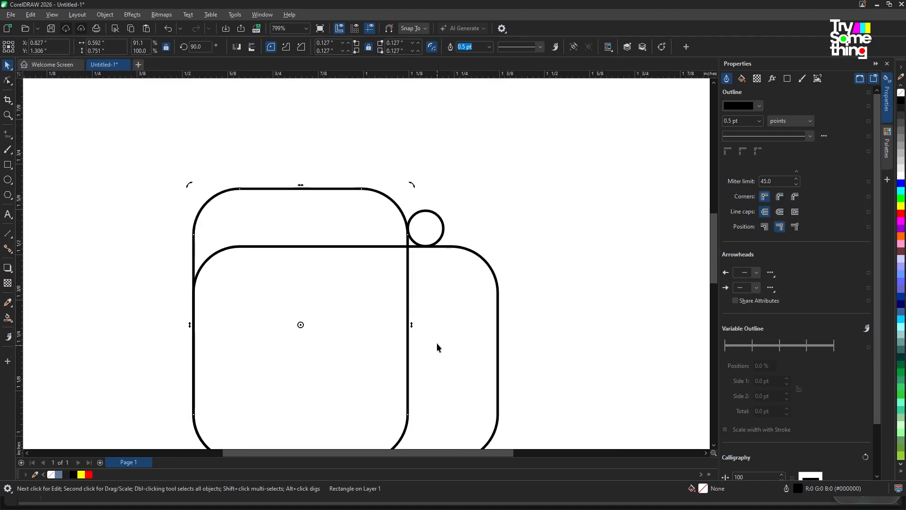
{"action": "scroll", "coordinate": [435, 343], "scroll_direction": "down", "scroll_amount": 1}
{"action": "scroll", "coordinate": [451, 378], "scroll_direction": "up", "scroll_amount": 1}
{"action": "scroll", "coordinate": [429, 330], "scroll_direction": "up", "scroll_amount": 2}
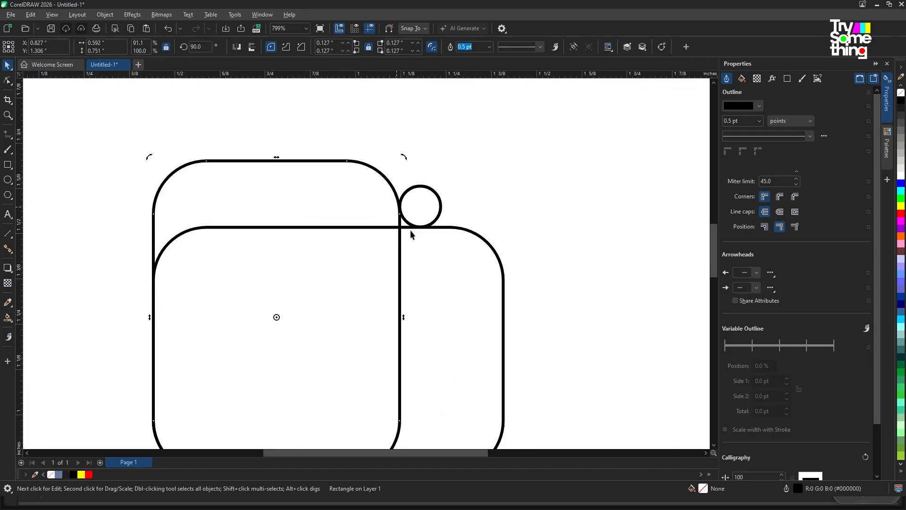
{"action": "scroll", "coordinate": [410, 233], "scroll_direction": "up", "scroll_amount": 4}
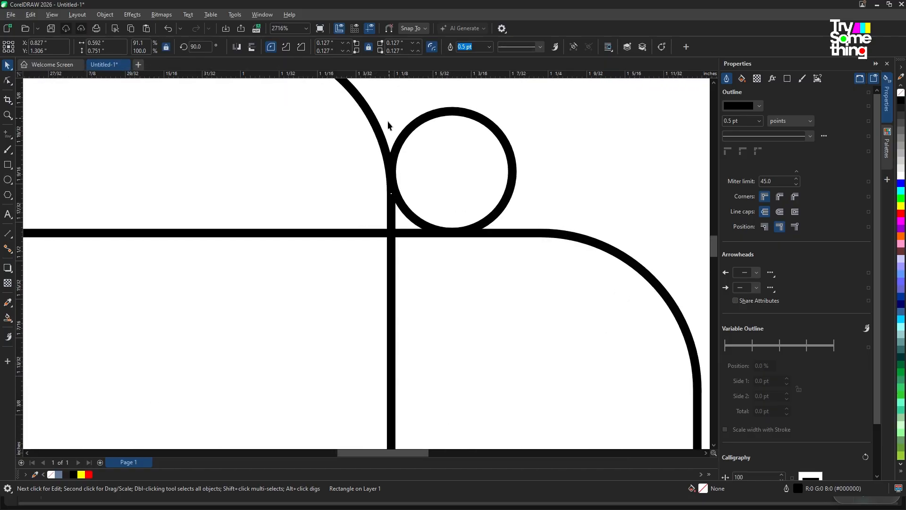
{"action": "scroll", "coordinate": [390, 142], "scroll_direction": "up", "scroll_amount": 1}
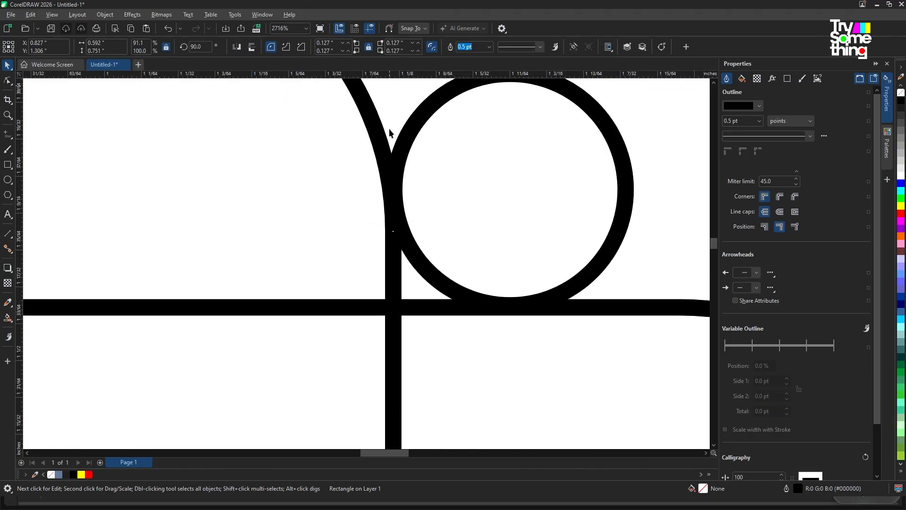
{"action": "scroll", "coordinate": [425, 256], "scroll_direction": "down", "scroll_amount": 1}
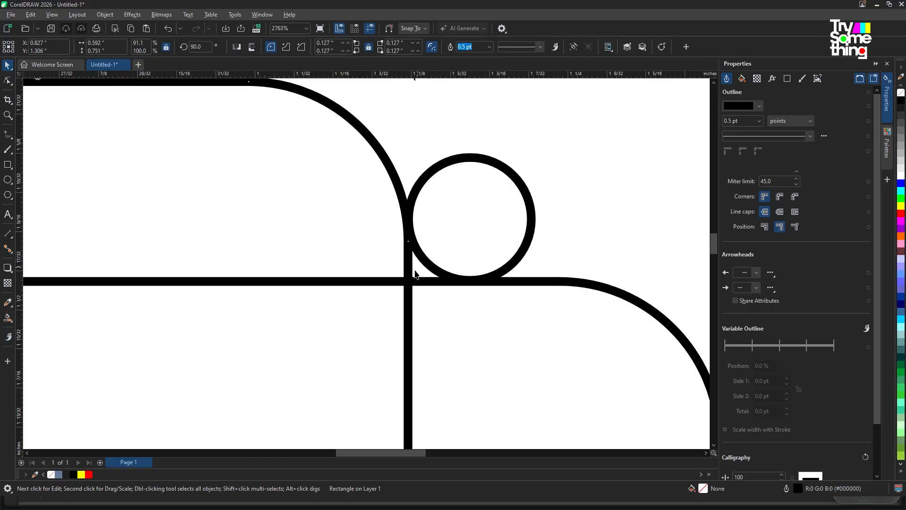
{"action": "scroll", "coordinate": [415, 269], "scroll_direction": "down", "scroll_amount": 3}
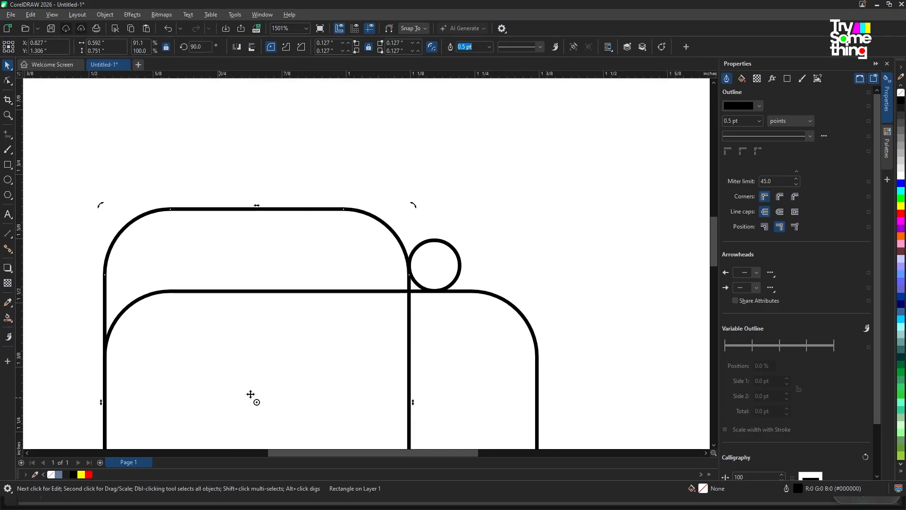
{"action": "scroll", "coordinate": [475, 267], "scroll_direction": "down", "scroll_amount": 1}
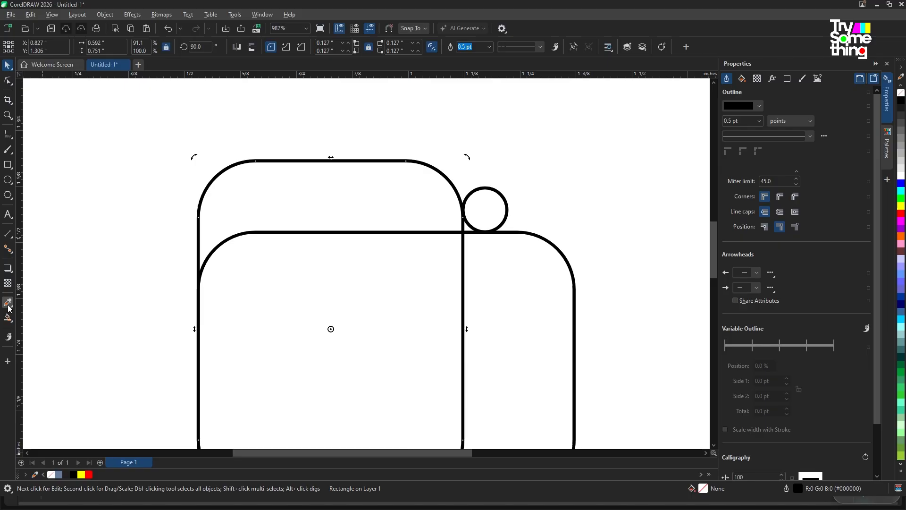
Smart Fill the rectangles' overlap, right region and top region in slate blue with a 0.5 pt outline
{"action": "left_click", "coordinate": [9, 319]}
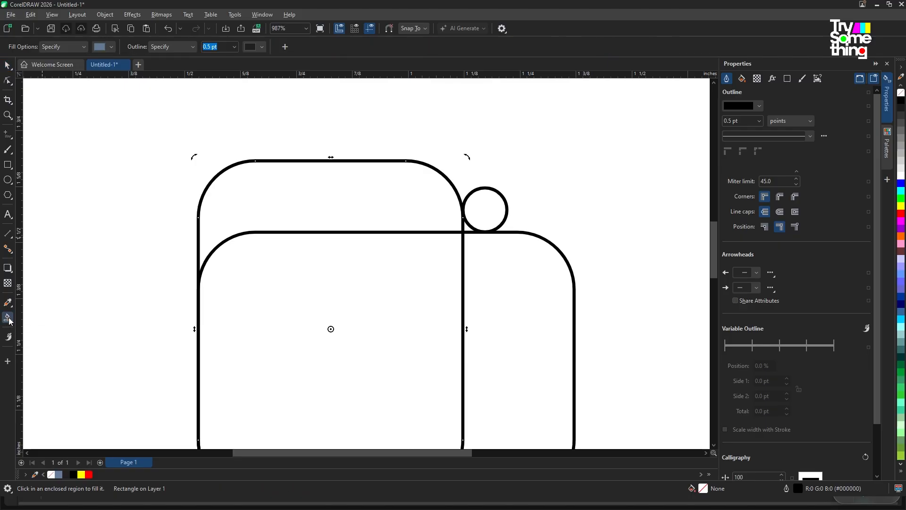
{"action": "scroll", "coordinate": [333, 269], "scroll_direction": "down", "scroll_amount": 2}
{"action": "scroll", "coordinate": [269, 308], "scroll_direction": "up", "scroll_amount": 1}
{"action": "left_click", "coordinate": [257, 302]}
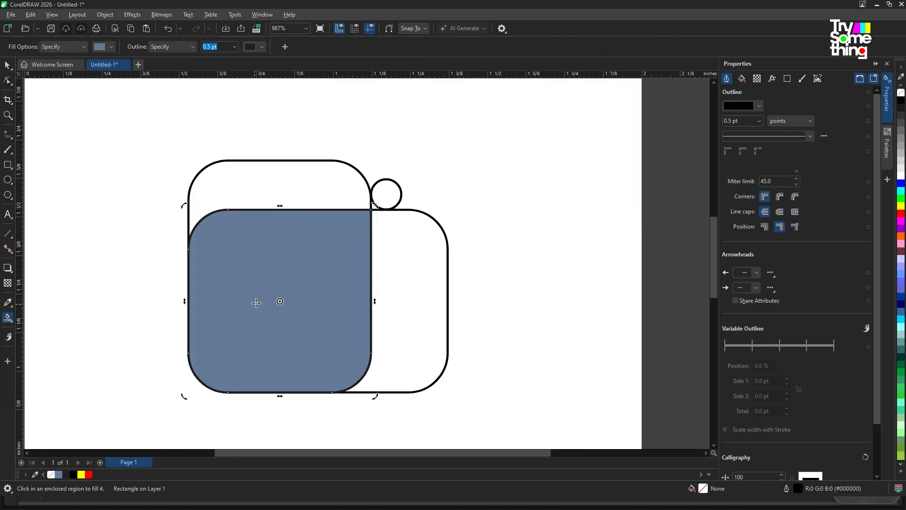
{"action": "left_click", "coordinate": [402, 297]}
{"action": "left_click", "coordinate": [328, 198]}
Try to Smart Fill the small gap between the circle and the two rectangles' edges
{"action": "scroll", "coordinate": [371, 208], "scroll_direction": "up", "scroll_amount": 3}
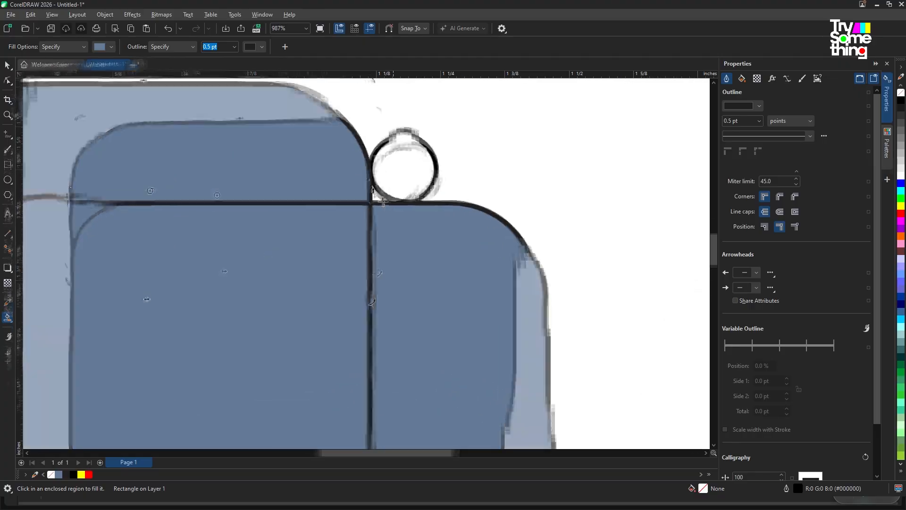
{"action": "left_click", "coordinate": [372, 196]}
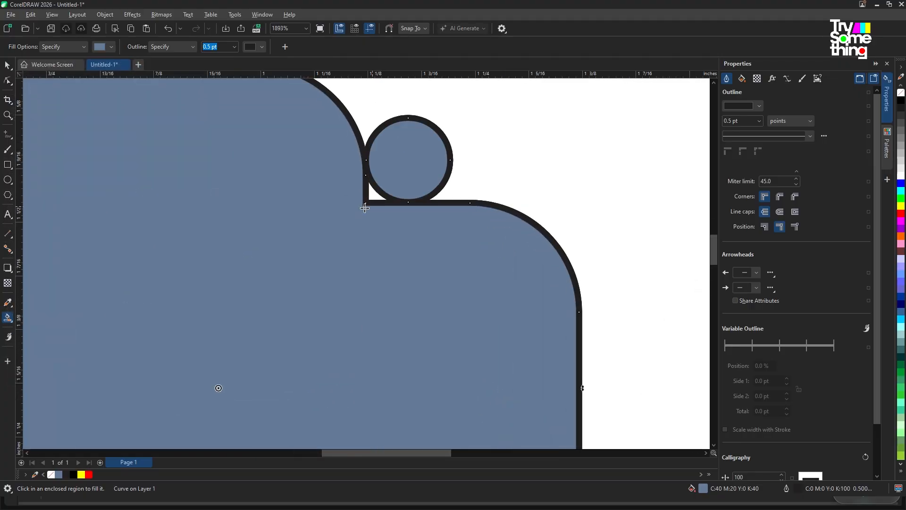
{"action": "scroll", "coordinate": [366, 208], "scroll_direction": "down", "scroll_amount": 3}
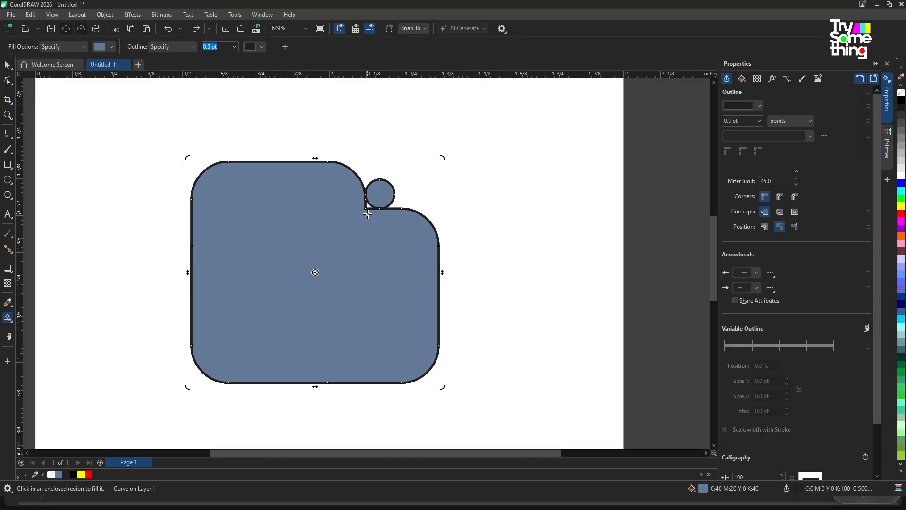
{"action": "key", "text": "ctrl+z"}
Enlarge the small circle to about 0.125 inches across and position it against both rectangles' edges
{"action": "scroll", "coordinate": [385, 211], "scroll_direction": "up", "scroll_amount": 4}
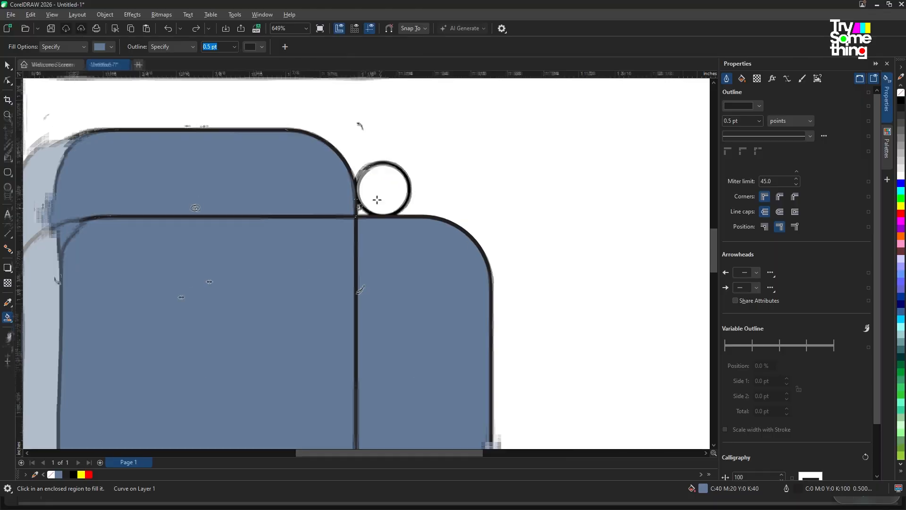
{"action": "key", "text": "space"}
{"action": "left_click", "coordinate": [363, 205]}
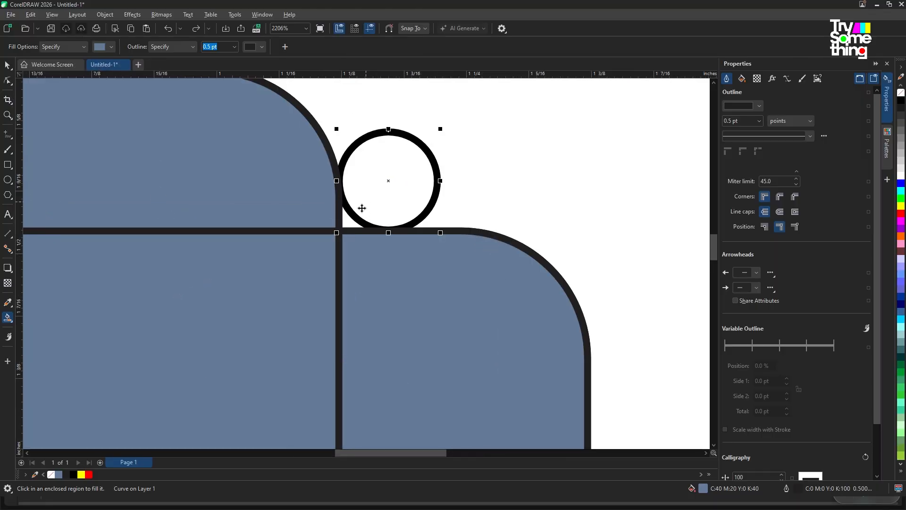
{"action": "scroll", "coordinate": [363, 206], "scroll_direction": "up", "scroll_amount": 2}
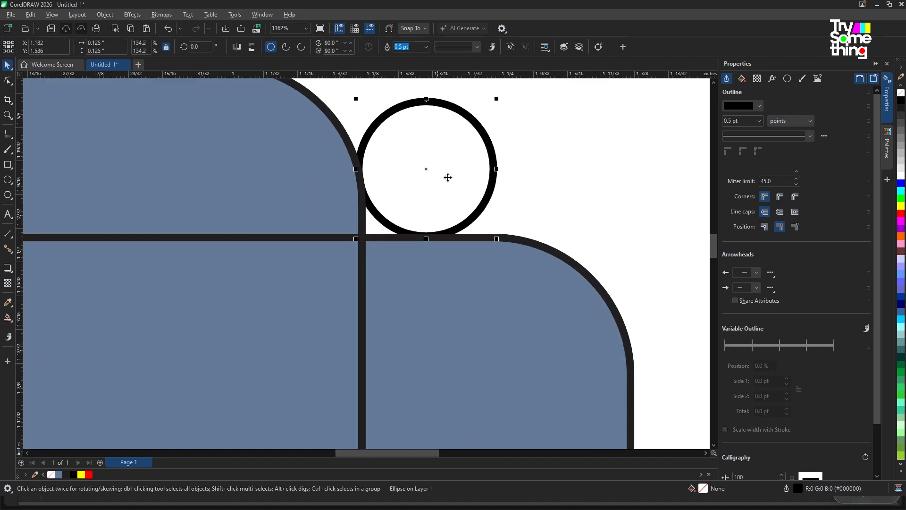
{"action": "left_click_drag", "start_coordinate": [448, 178], "coordinate": [428, 197]}
Smart Fill the corner gap between the circle and the two rectangles in slate blue with a 0.5 pt outline
{"action": "key", "text": "space"}
{"action": "left_click", "coordinate": [372, 229]}
{"action": "scroll", "coordinate": [372, 229], "scroll_direction": "down", "scroll_amount": 2}
{"action": "scroll", "coordinate": [375, 224], "scroll_direction": "up", "scroll_amount": 2}
{"action": "scroll", "coordinate": [380, 220], "scroll_direction": "down", "scroll_amount": 2}
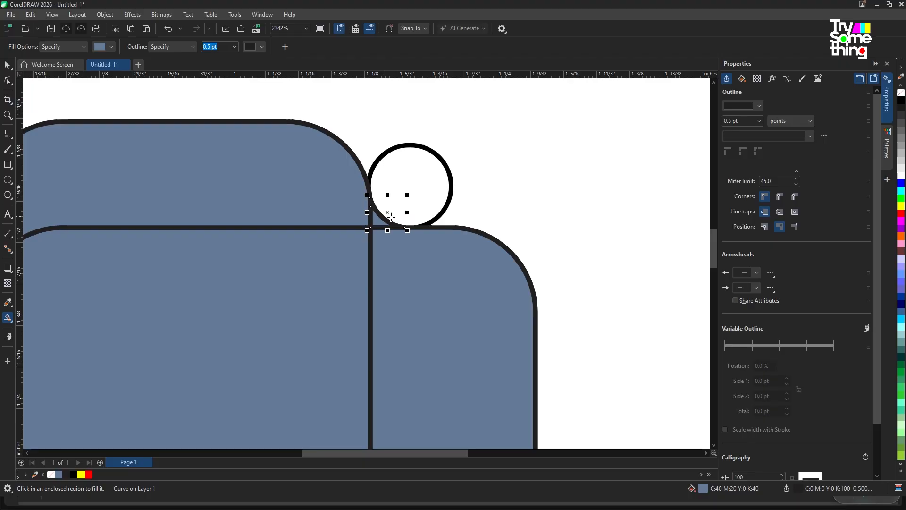
Examine how the filled corner piece curves between the circle and the two rectangles
{"action": "scroll", "coordinate": [387, 217], "scroll_direction": "up", "scroll_amount": 3}
{"action": "scroll", "coordinate": [426, 200], "scroll_direction": "down", "scroll_amount": 2}
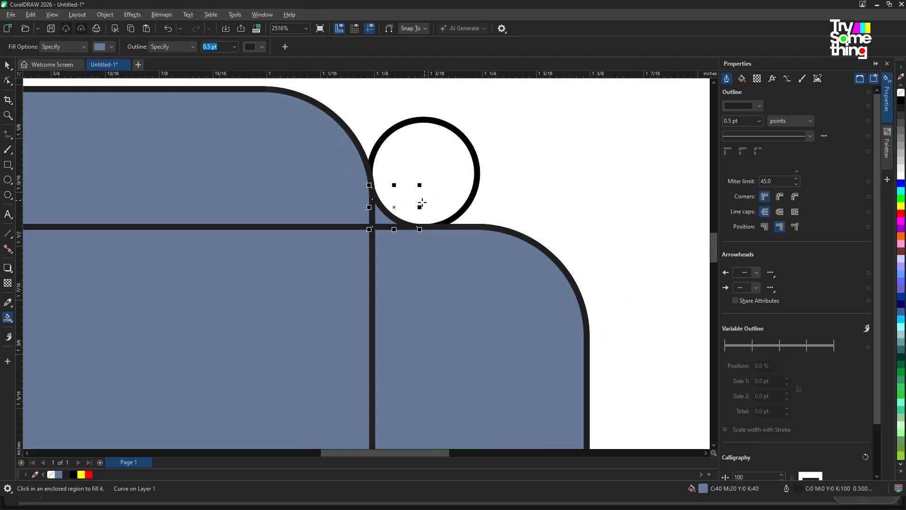
{"action": "scroll", "coordinate": [395, 203], "scroll_direction": "up", "scroll_amount": 2}
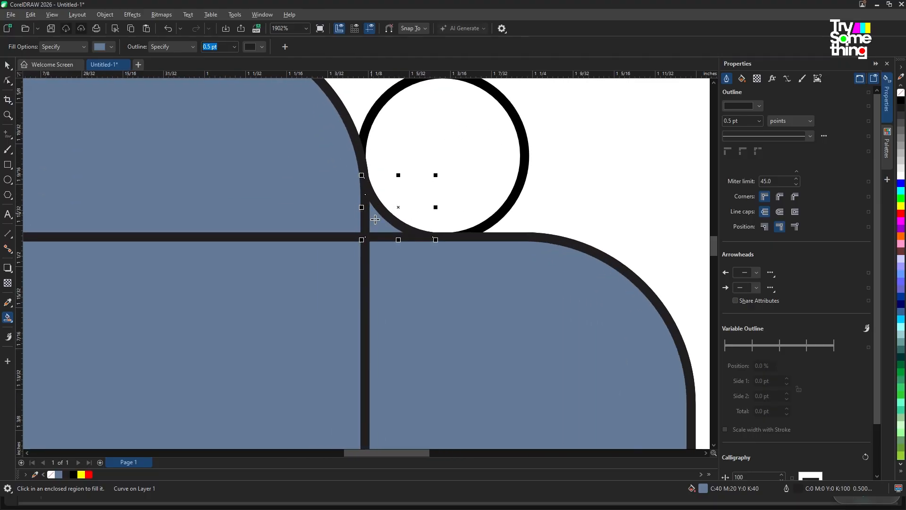
{"action": "scroll", "coordinate": [397, 142], "scroll_direction": "down", "scroll_amount": 2}
{"action": "scroll", "coordinate": [448, 167], "scroll_direction": "up", "scroll_amount": 3}
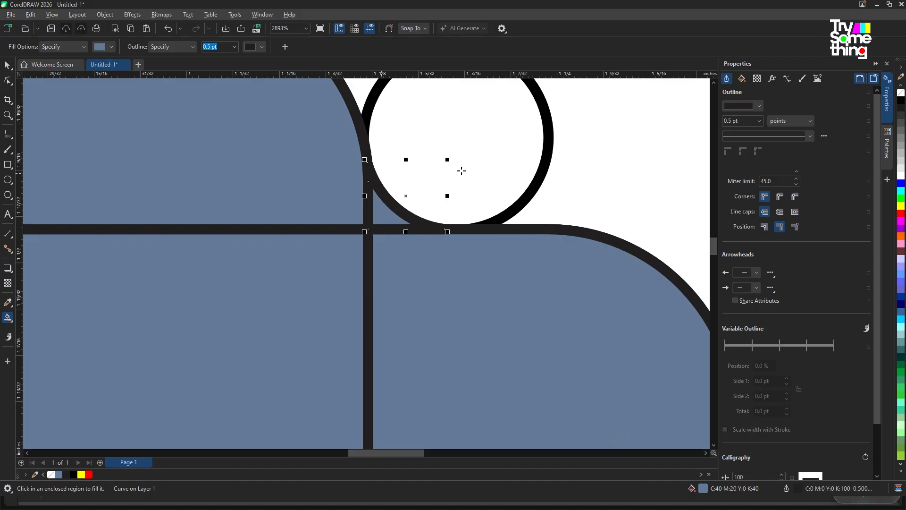
{"action": "scroll", "coordinate": [420, 187], "scroll_direction": "down", "scroll_amount": 2}
{"action": "scroll", "coordinate": [399, 167], "scroll_direction": "up", "scroll_amount": 2}
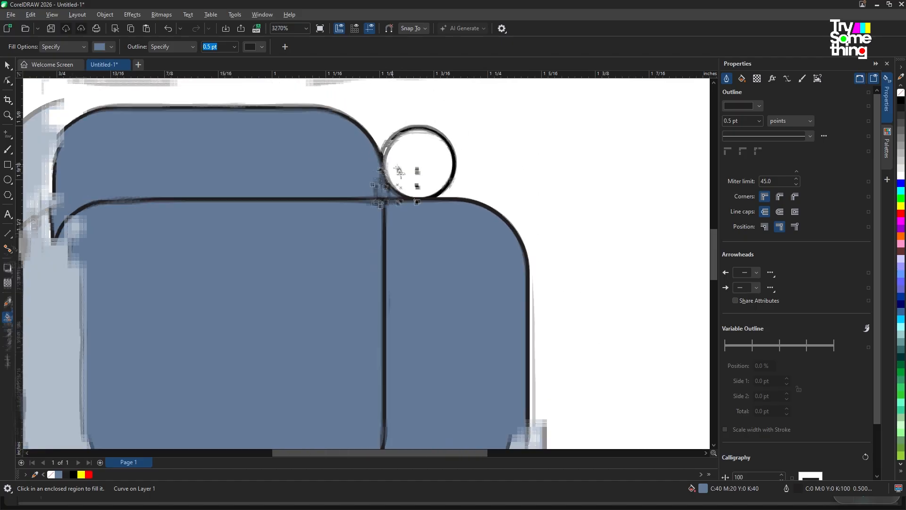
{"action": "scroll", "coordinate": [401, 187], "scroll_direction": "up", "scroll_amount": 1}
{"action": "scroll", "coordinate": [437, 209], "scroll_direction": "down", "scroll_amount": 3}
{"action": "scroll", "coordinate": [425, 199], "scroll_direction": "up", "scroll_amount": 1}
Group the four slate blue pieces: the top region, the overlap, the right region and the small corner fill
{"action": "key", "text": "space"}
{"action": "left_click", "coordinate": [393, 158]}
{"action": "left_click", "coordinate": [398, 203], "text": "shift"}
{"action": "scroll", "coordinate": [401, 202], "scroll_direction": "up", "scroll_amount": 1}
{"action": "left_click", "coordinate": [461, 196], "text": "shift"}
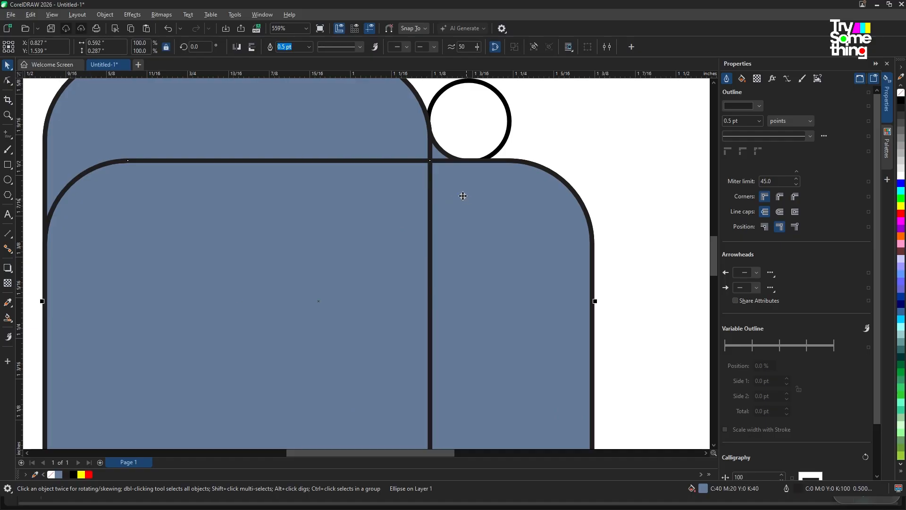
{"action": "left_click", "coordinate": [438, 158], "text": "shift"}
{"action": "scroll", "coordinate": [435, 159], "scroll_direction": "up", "scroll_amount": 5}
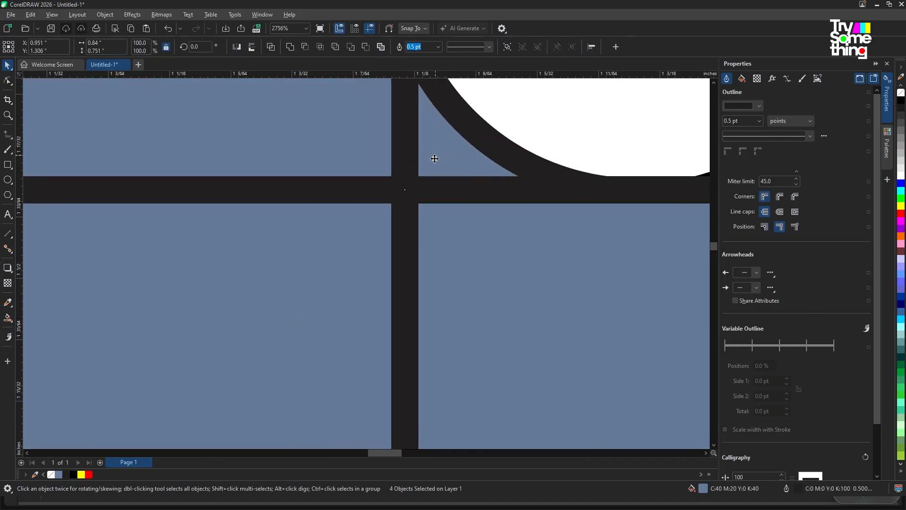
{"action": "scroll", "coordinate": [435, 158], "scroll_direction": "down", "scroll_amount": 5}
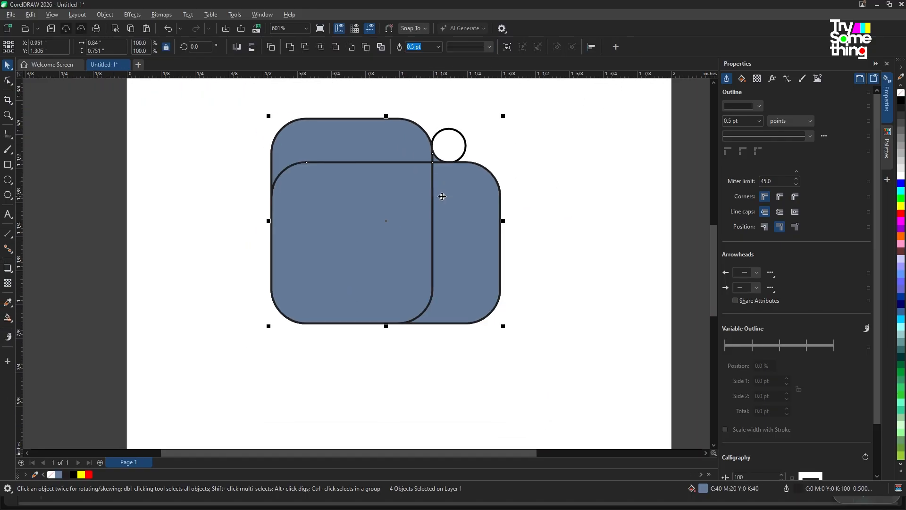
{"action": "key", "text": "ctrl+g"}
Move the filled group clear of the construction outlines and delete the original two rectangles and circle
{"action": "left_click_drag", "start_coordinate": [453, 213], "coordinate": [236, 236]}
{"action": "left_click_drag", "start_coordinate": [244, 107], "coordinate": [245, 108]}
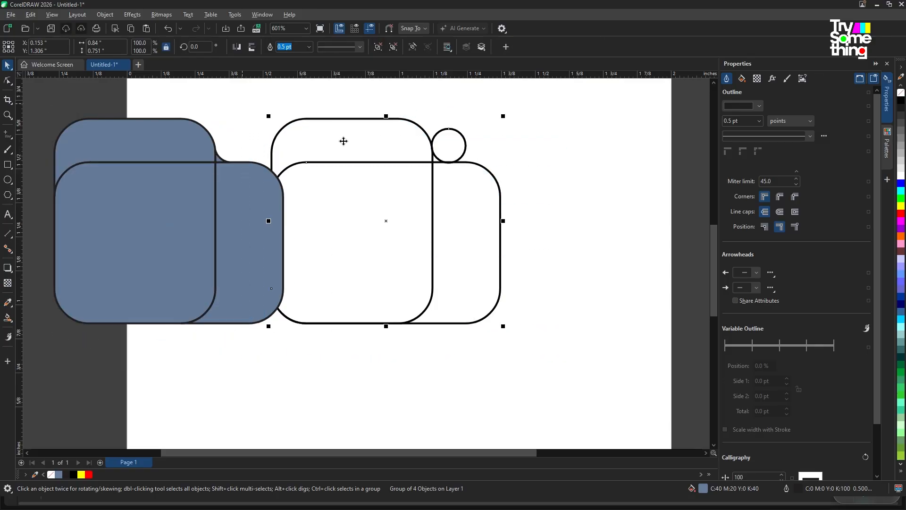
{"action": "key", "text": "Delete"}
Move the filled group onto the page at about X 0.978, Y 1.244 inches
{"action": "scroll", "coordinate": [324, 187], "scroll_direction": "down", "scroll_amount": 1}
{"action": "mouse_move", "coordinate": [404, 300]}
{"action": "left_mouse_down"}
{"action": "mouse_move", "coordinate": [241, 287]}
{"action": "mouse_move", "coordinate": [89, 90]}
{"action": "left_mouse_up"}
{"action": "left_click_drag", "start_coordinate": [308, 214], "coordinate": [362, 228]}
{"action": "scroll", "coordinate": [362, 229], "scroll_direction": "up", "scroll_amount": 1}
{"action": "scroll", "coordinate": [362, 216], "scroll_direction": "down", "scroll_amount": 1}
{"action": "scroll", "coordinate": [386, 202], "scroll_direction": "up", "scroll_amount": 1}
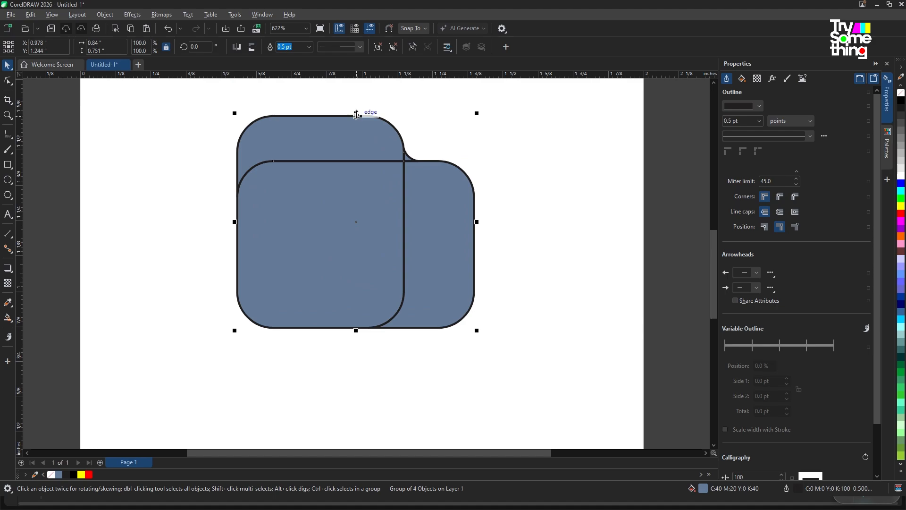
Try reducing the filled group's height to about 0.726 inches from its upper edge
{"action": "left_click_drag", "start_coordinate": [357, 114], "coordinate": [359, 121]}
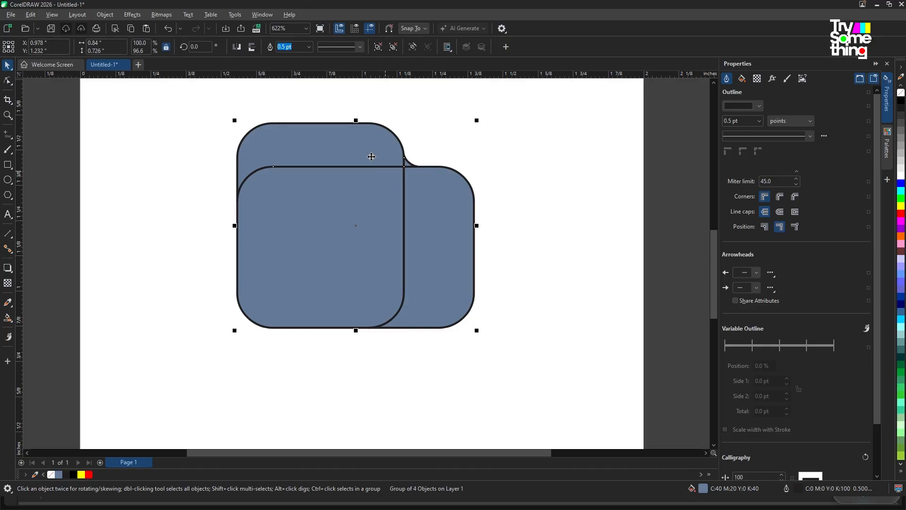
{"action": "key", "text": "ctrl+z"}
Reposition the filled group at about X 0.921, Y 1.234 inches and deselect it
{"action": "scroll", "coordinate": [379, 188], "scroll_direction": "down", "scroll_amount": 1}
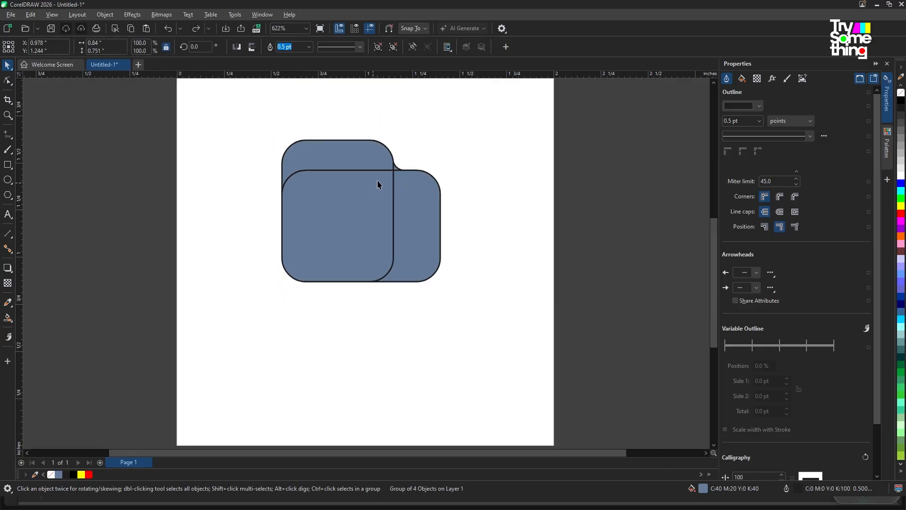
{"action": "scroll", "coordinate": [343, 198], "scroll_direction": "up", "scroll_amount": 1}
{"action": "left_click_drag", "start_coordinate": [397, 213], "coordinate": [383, 166]}
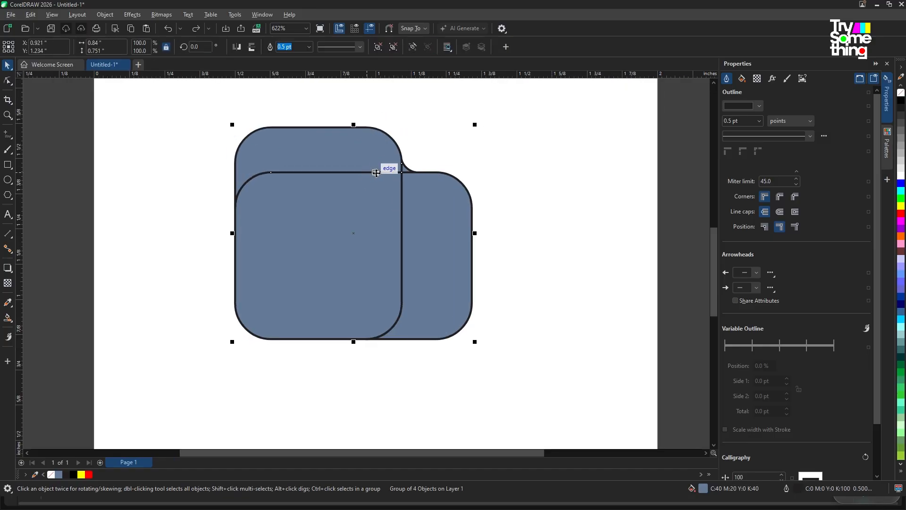
{"action": "key", "text": "Escape"}
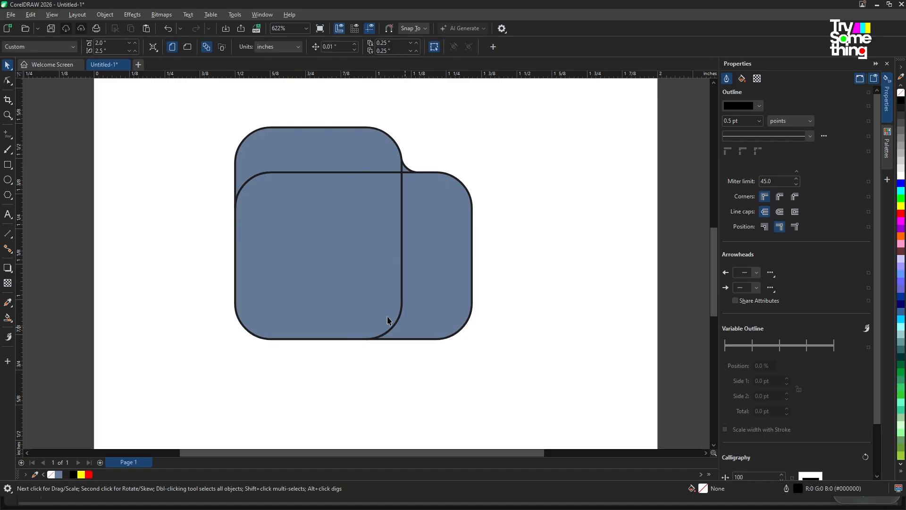
Create a Boundary outline around the filled group and move it beside the group to about X 1.844, Y 1.234 inches
{"action": "left_click", "coordinate": [352, 192]}
{"action": "scroll", "coordinate": [359, 196], "scroll_direction": "down", "scroll_amount": 2}
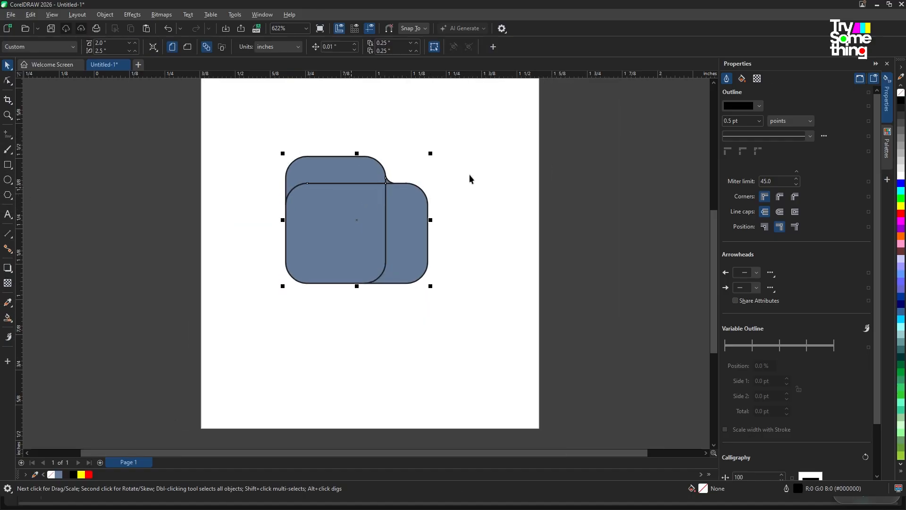
{"action": "scroll", "coordinate": [401, 206], "scroll_direction": "up", "scroll_amount": 3}
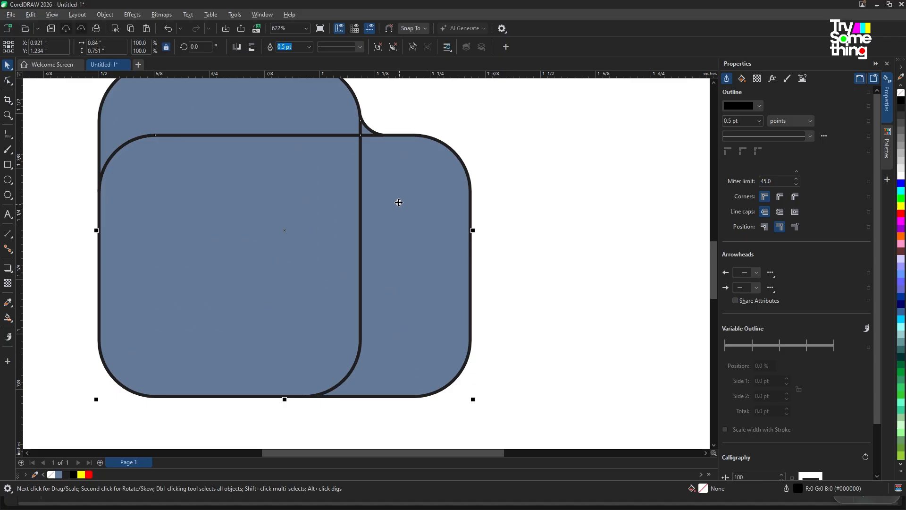
{"action": "scroll", "coordinate": [389, 206], "scroll_direction": "down", "scroll_amount": 2}
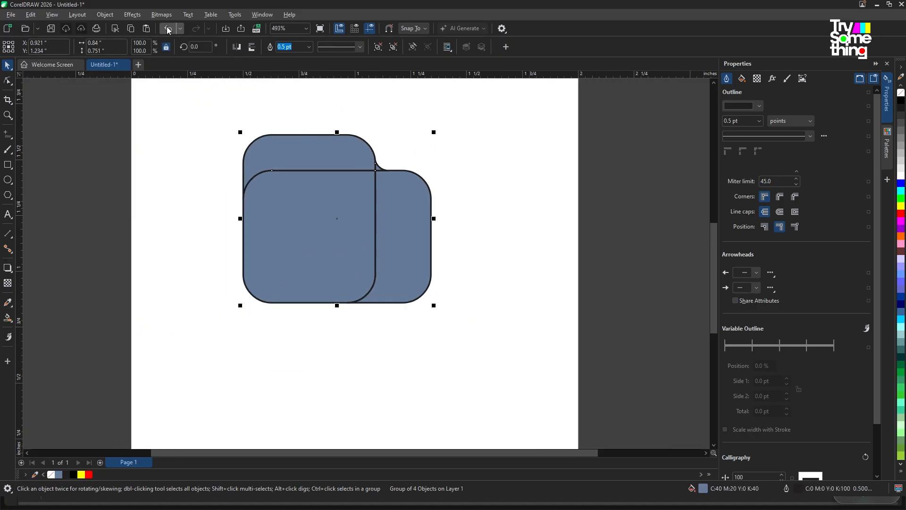
{"action": "left_click", "coordinate": [105, 15]}
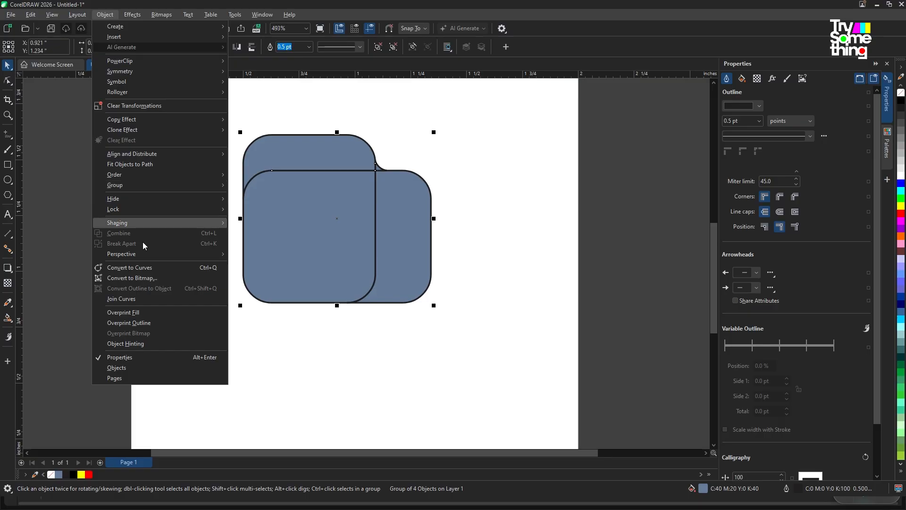
{"action": "mouse_move", "coordinate": [171, 217]}
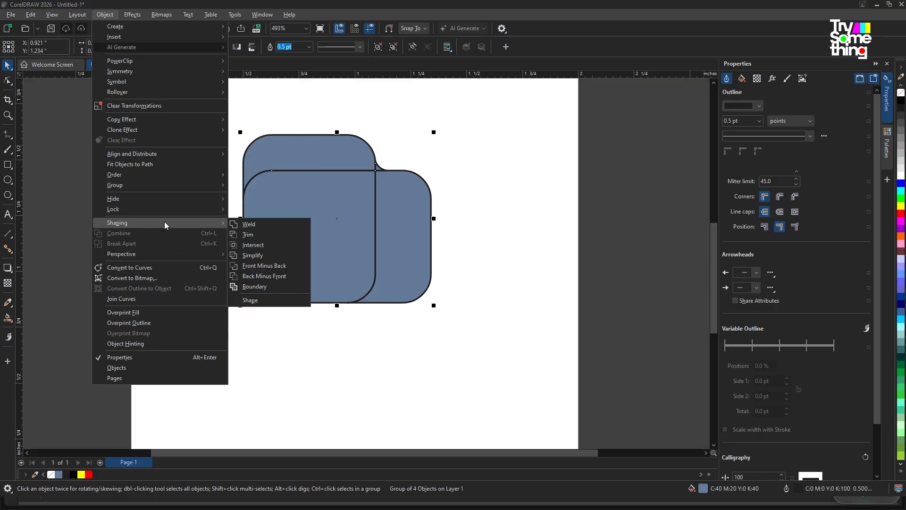
{"action": "left_click", "coordinate": [262, 286]}
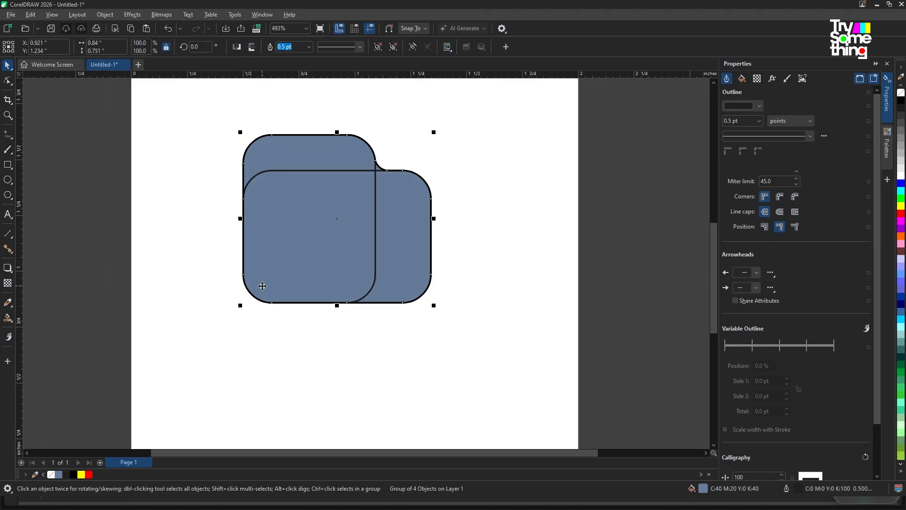
{"action": "left_click_drag", "start_coordinate": [357, 218], "coordinate": [545, 220]}
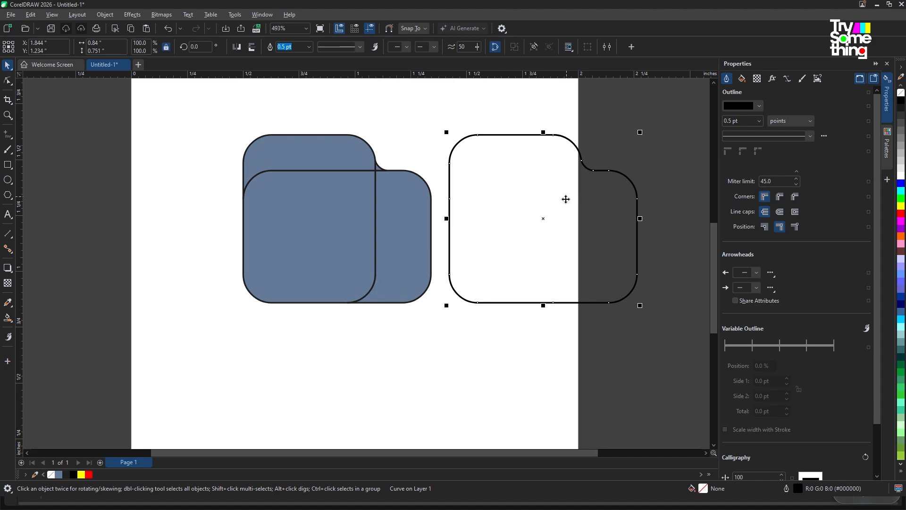
Ungroup the four filled pieces and weld them into a single shape
{"action": "left_click", "coordinate": [347, 208]}
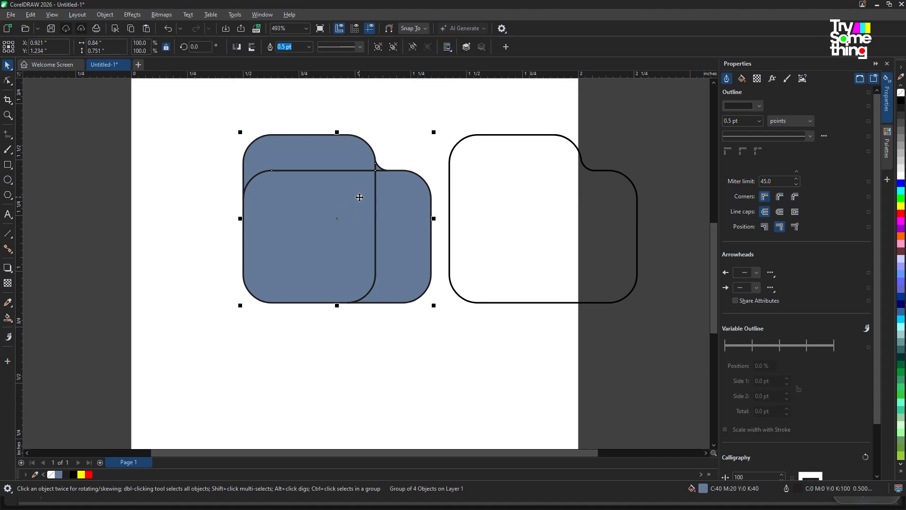
{"action": "key", "text": "ctrl+u"}
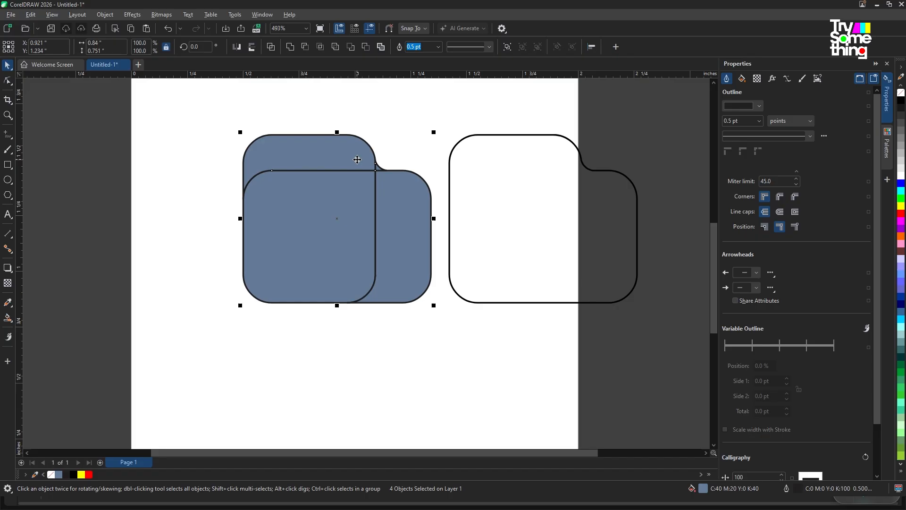
{"action": "scroll", "coordinate": [357, 159], "scroll_direction": "up", "scroll_amount": 1}
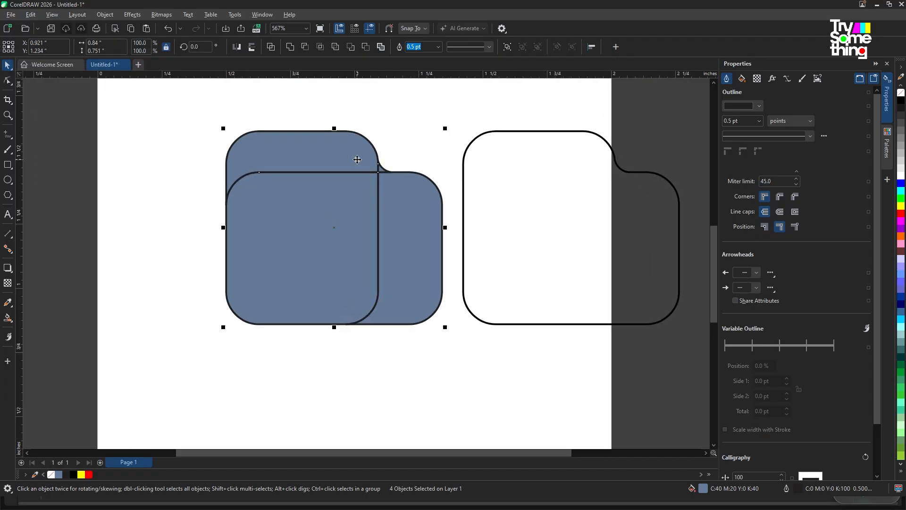
{"action": "left_click", "coordinate": [291, 49]}
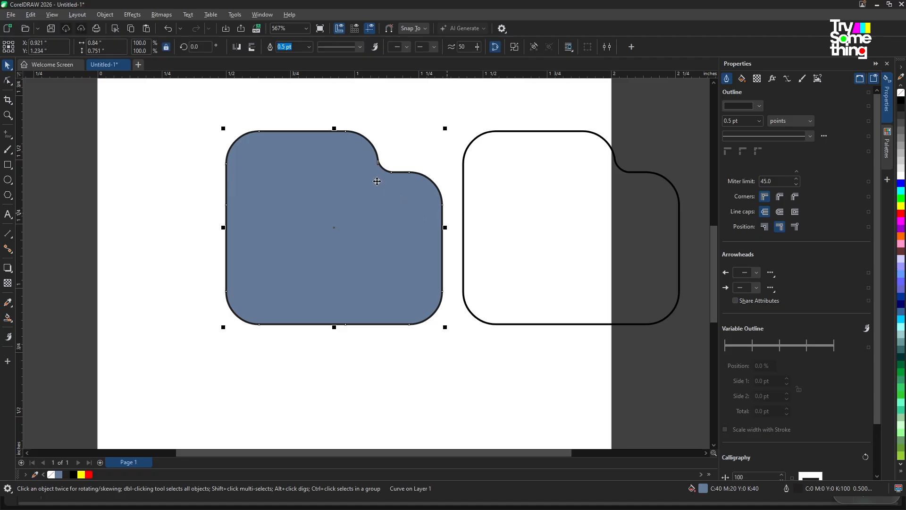
{"action": "scroll", "coordinate": [362, 183], "scroll_direction": "down", "scroll_amount": 1}
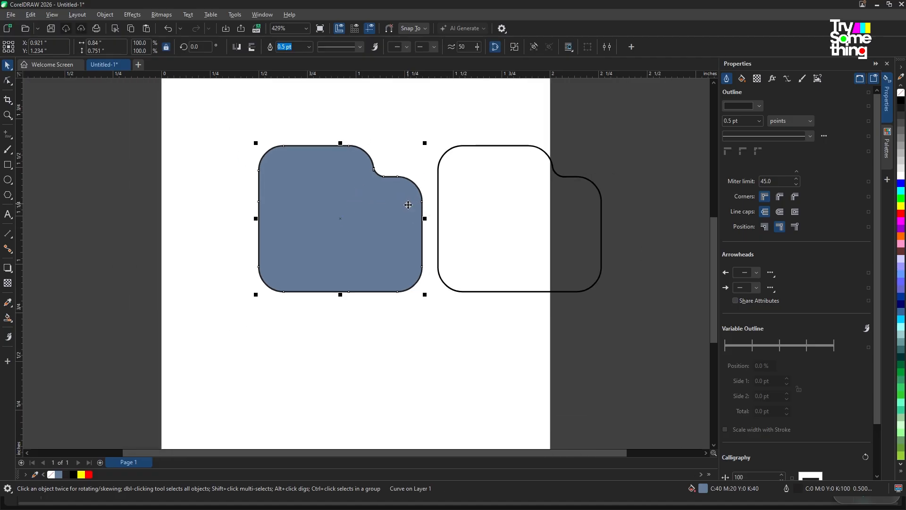
Remove the unfilled boundary outline and move the welded shape to about X 0.966, Y 1.197 inches
{"action": "left_click", "coordinate": [531, 212]}
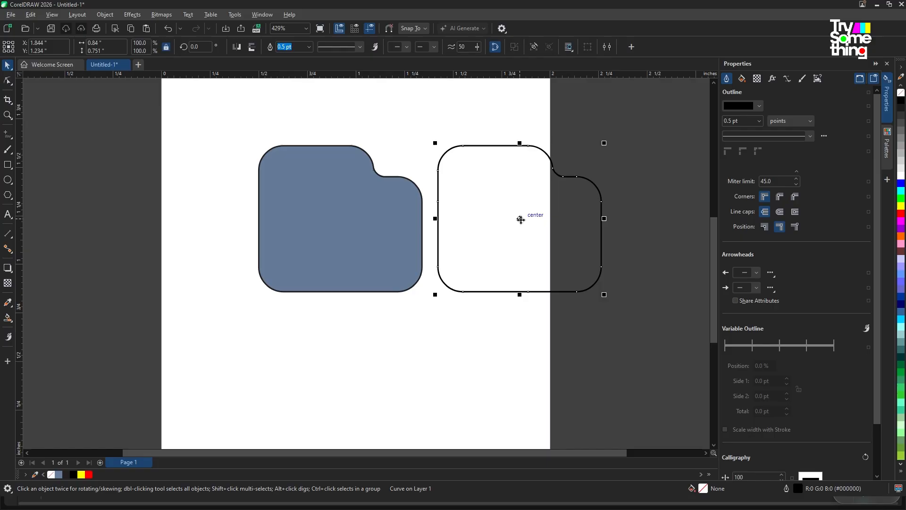
{"action": "left_click_drag", "start_coordinate": [521, 218], "coordinate": [378, 214]}
{"action": "scroll", "coordinate": [365, 204], "scroll_direction": "up", "scroll_amount": 1}
{"action": "scroll", "coordinate": [378, 210], "scroll_direction": "down", "scroll_amount": 1}
{"action": "scroll", "coordinate": [379, 204], "scroll_direction": "up", "scroll_amount": 1}
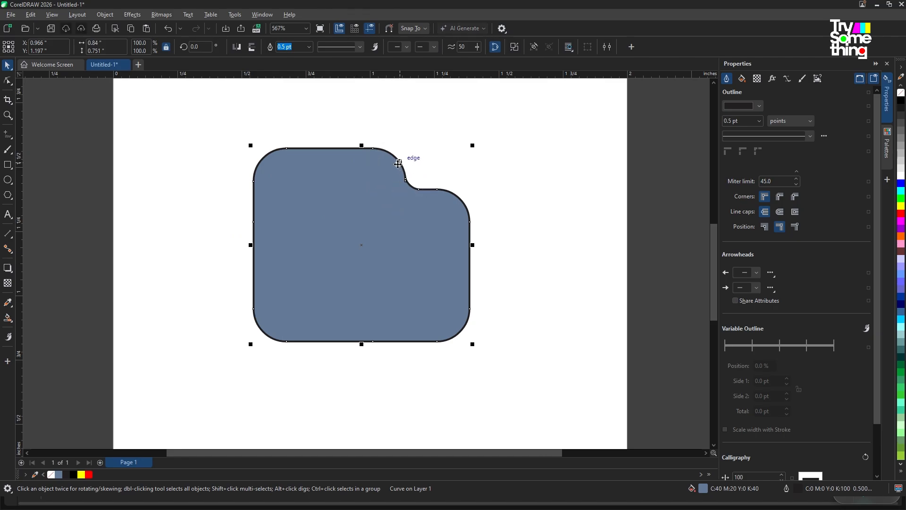
{"action": "scroll", "coordinate": [415, 179], "scroll_direction": "up", "scroll_amount": 2}
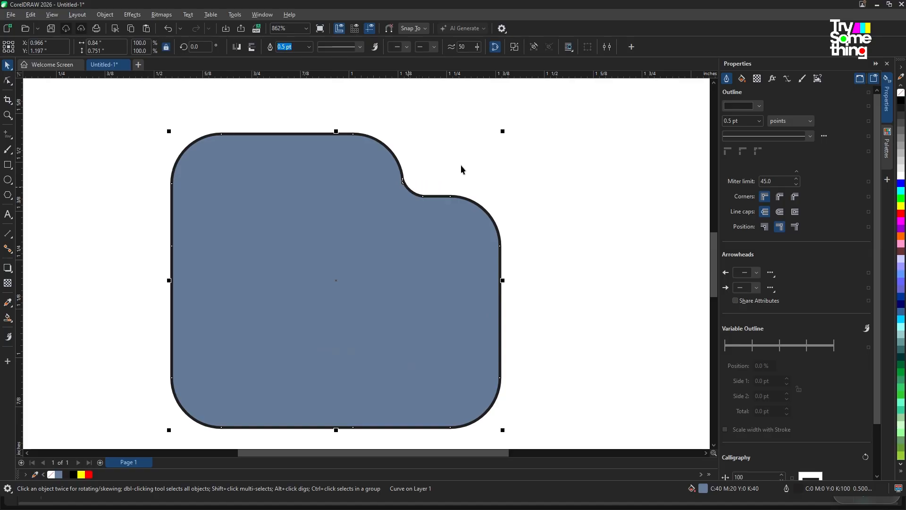
Try to shift the welded shape's inner-corner node about 0.062 inches with the Shape tool, then undo the node edit
{"action": "left_click", "coordinate": [8, 80]}
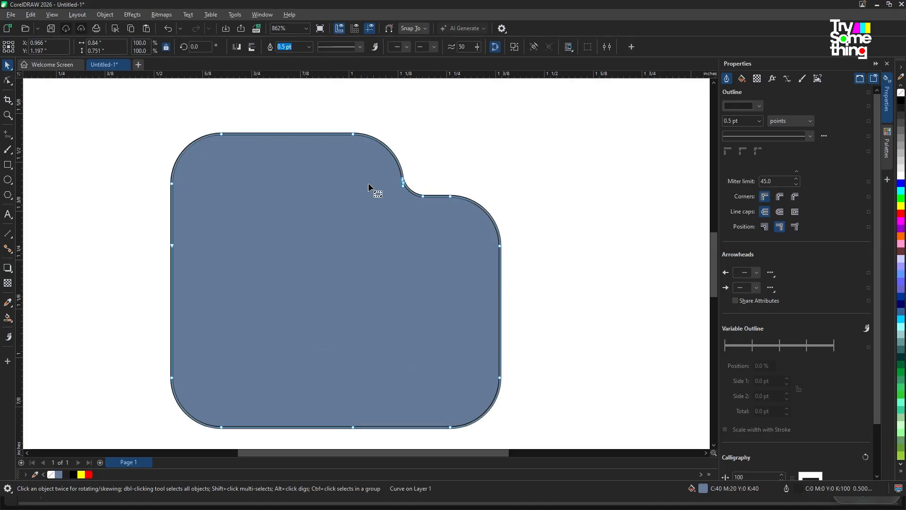
{"action": "left_click_drag", "start_coordinate": [313, 115], "coordinate": [452, 230]}
{"action": "left_click_drag", "start_coordinate": [423, 198], "coordinate": [401, 197]}
{"action": "scroll", "coordinate": [433, 207], "scroll_direction": "down", "scroll_amount": 5}
{"action": "scroll", "coordinate": [479, 219], "scroll_direction": "up", "scroll_amount": 3}
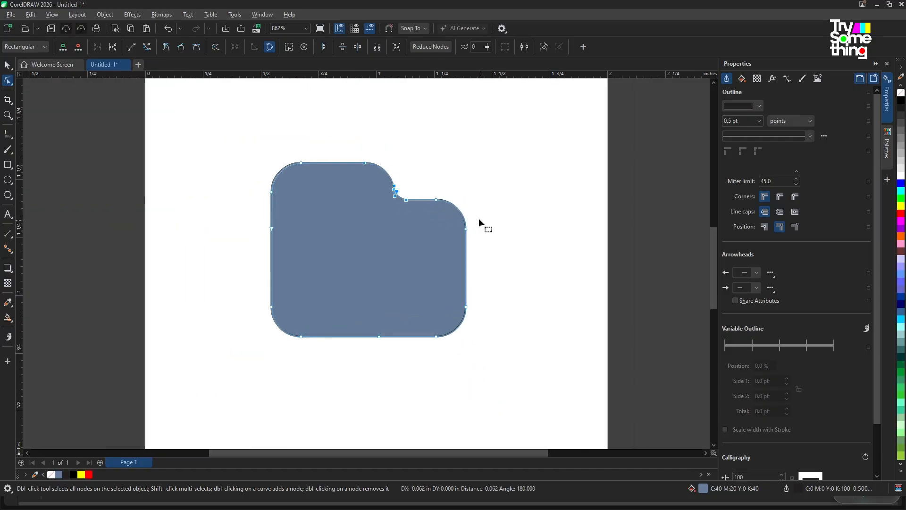
{"action": "left_click_drag", "start_coordinate": [414, 185], "coordinate": [471, 214]}
{"action": "key", "text": "ctrl+z"}
{"action": "scroll", "coordinate": [467, 226], "scroll_direction": "down", "scroll_amount": 3}
{"action": "key", "text": "space"}
{"action": "scroll", "coordinate": [401, 223], "scroll_direction": "down", "scroll_amount": 4}
{"action": "scroll", "coordinate": [387, 214], "scroll_direction": "up", "scroll_amount": 5}
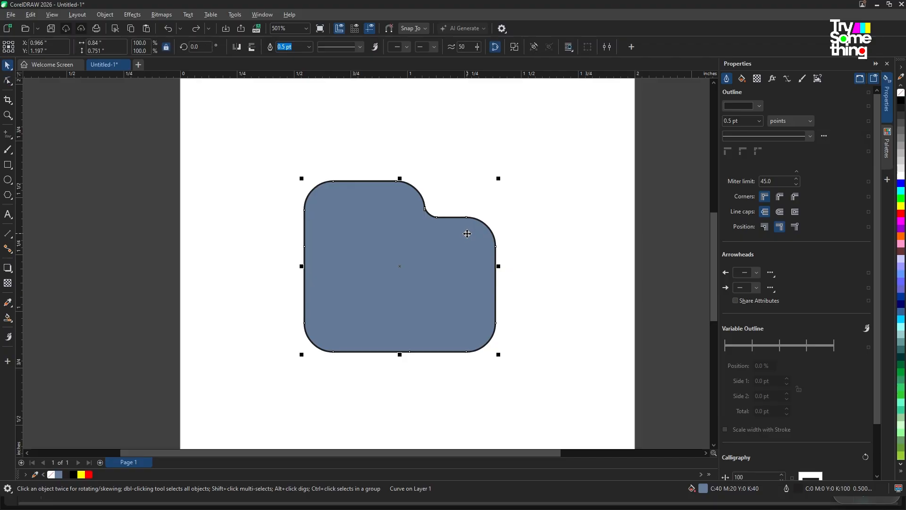
{"action": "scroll", "coordinate": [466, 233], "scroll_direction": "down", "scroll_amount": 5}
{"action": "scroll", "coordinate": [455, 262], "scroll_direction": "up", "scroll_amount": 5}
{"action": "left_click", "coordinate": [444, 240]}
{"action": "scroll", "coordinate": [471, 226], "scroll_direction": "up", "scroll_amount": 1}
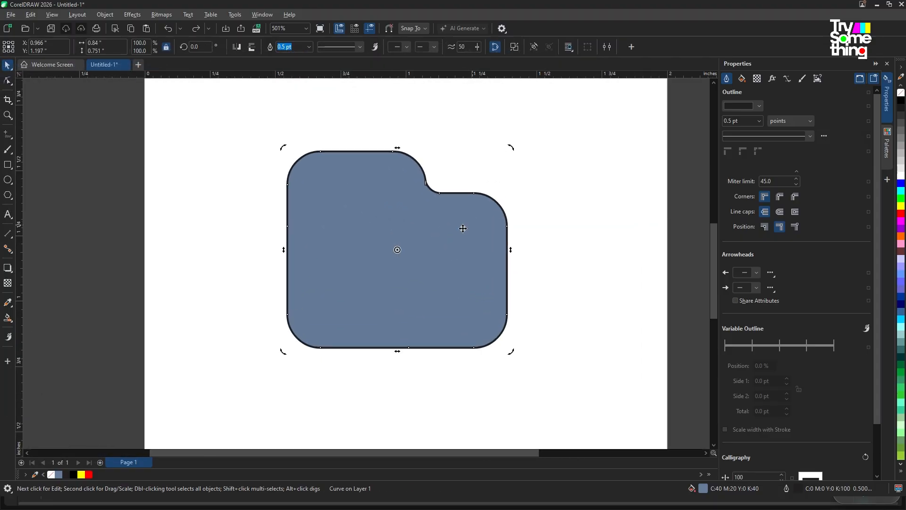
{"action": "scroll", "coordinate": [439, 237], "scroll_direction": "down", "scroll_amount": 2}
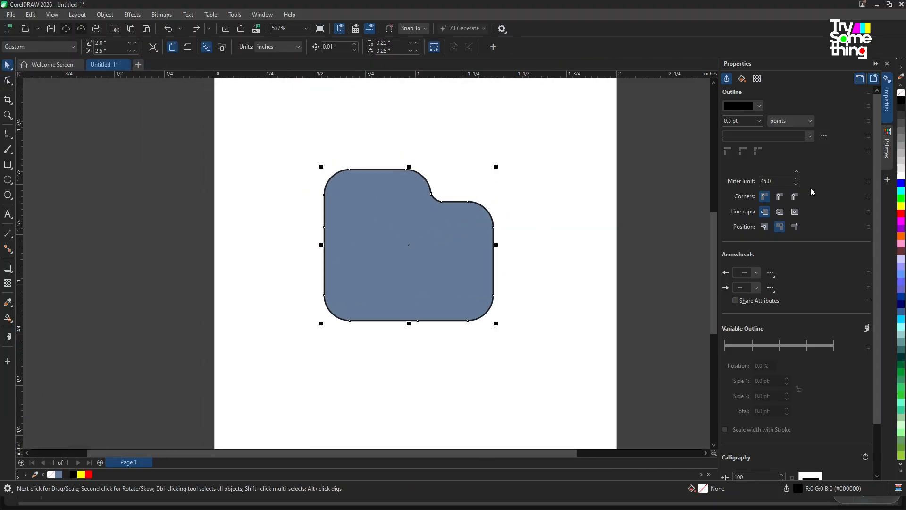
Fill the welded shape with yellow (RGB 255, 255, 0) and remove its outline
{"action": "left_click", "coordinate": [431, 245]}
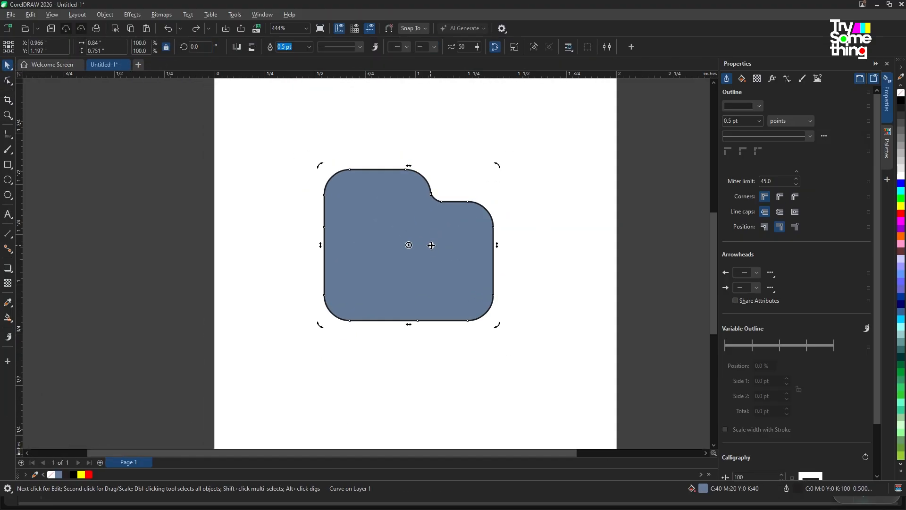
{"action": "left_click", "coordinate": [901, 207]}
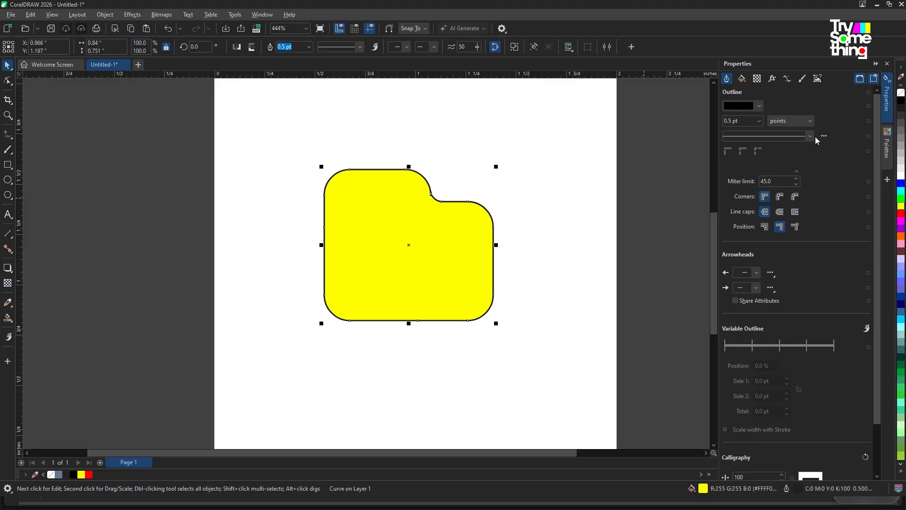
{"action": "left_click", "coordinate": [443, 204]}
{"action": "scroll", "coordinate": [442, 223], "scroll_direction": "up", "scroll_amount": 1}
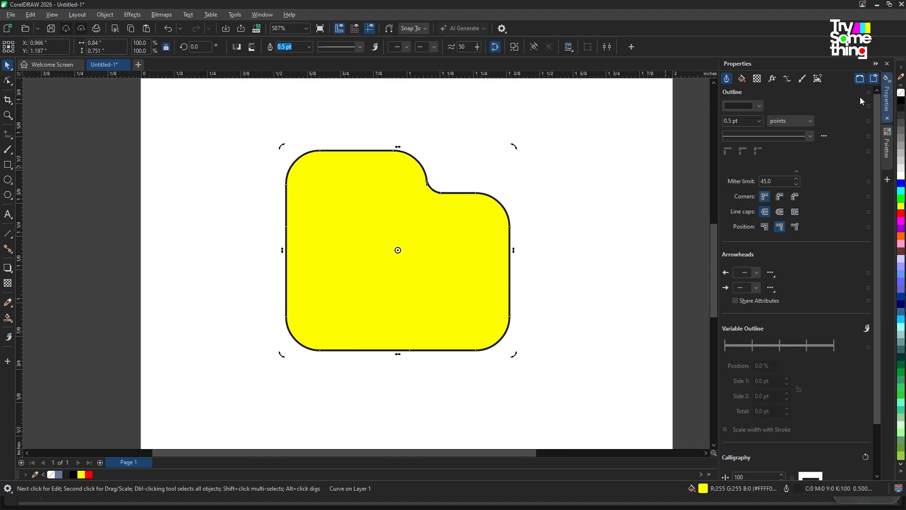
{"action": "right_click", "coordinate": [901, 93]}
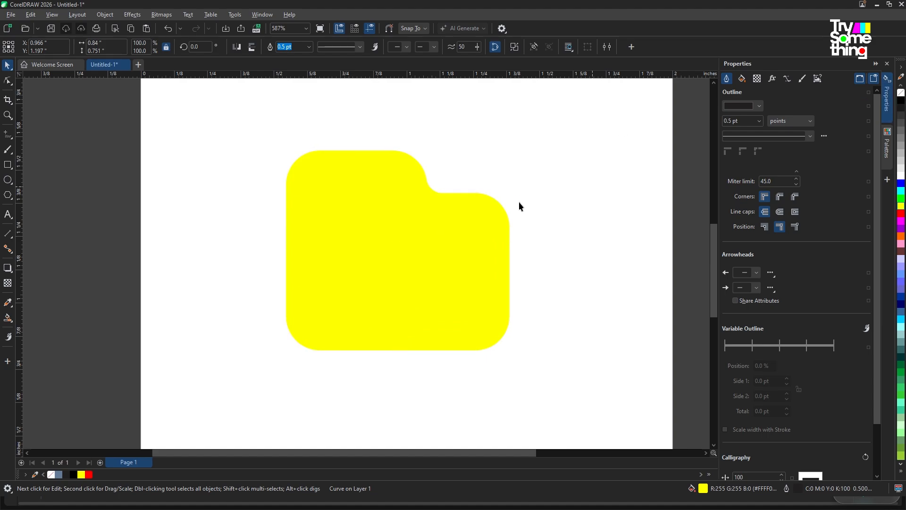
Add an inner shadow from the centre of the yellow shape with an inner shadow width of 5
{"action": "left_click", "coordinate": [429, 270]}
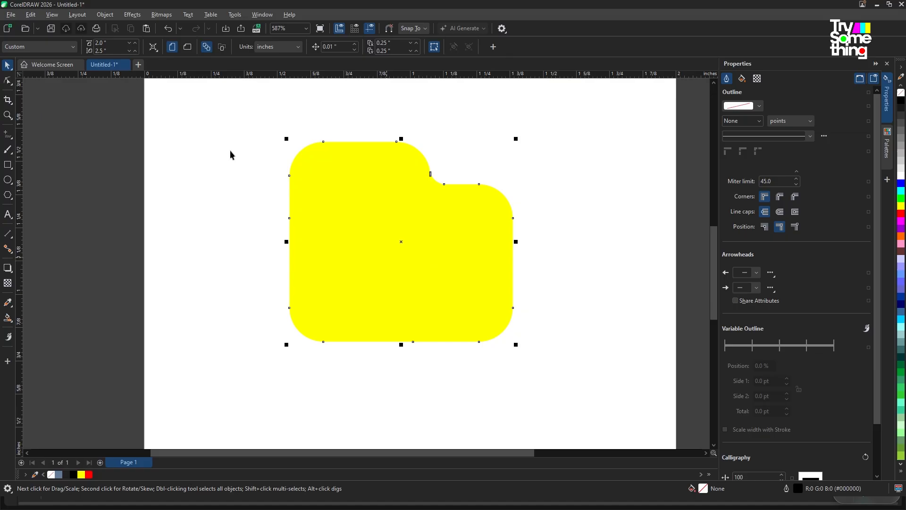
{"action": "scroll", "coordinate": [324, 204], "scroll_direction": "down", "scroll_amount": 1}
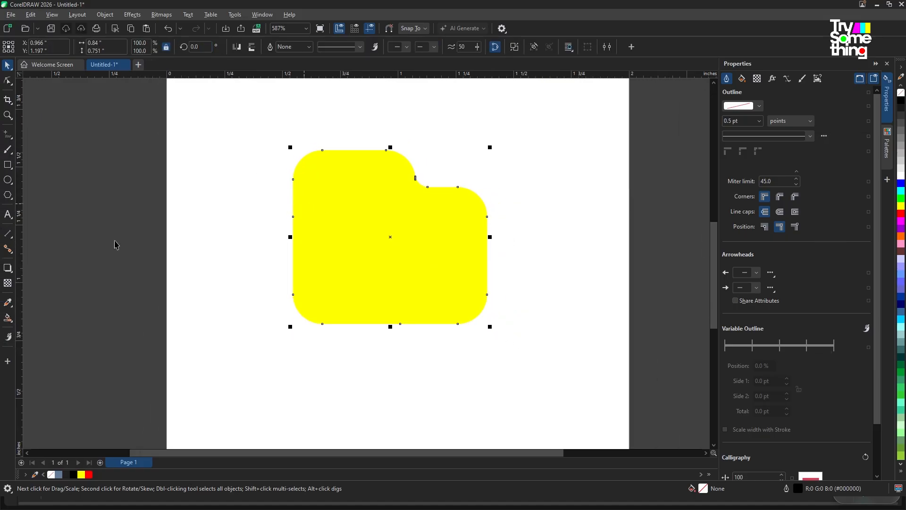
{"action": "left_click", "coordinate": [11, 273]}
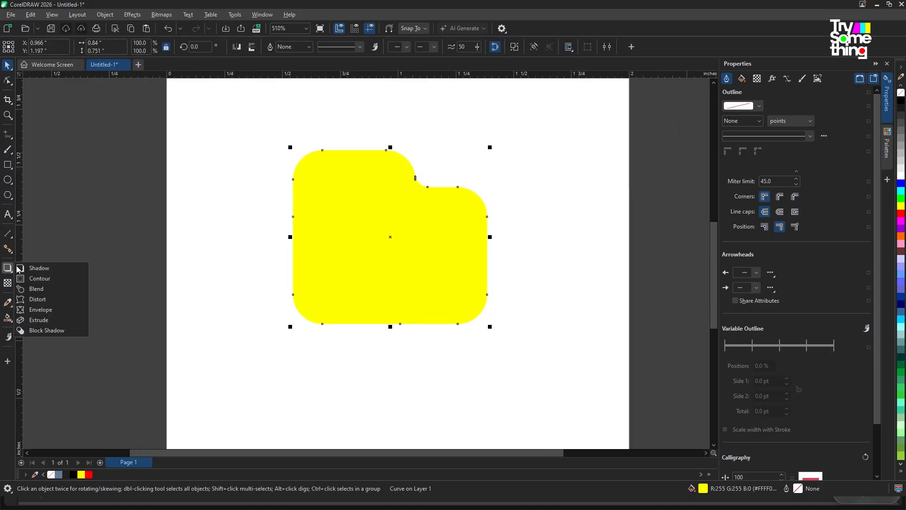
{"action": "left_click", "coordinate": [5, 271]}
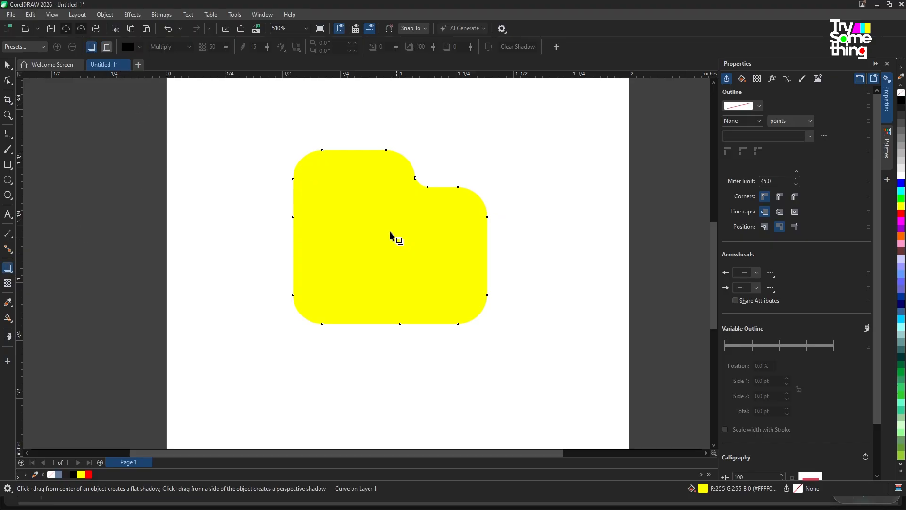
{"action": "left_click_drag", "start_coordinate": [391, 237], "coordinate": [478, 326]}
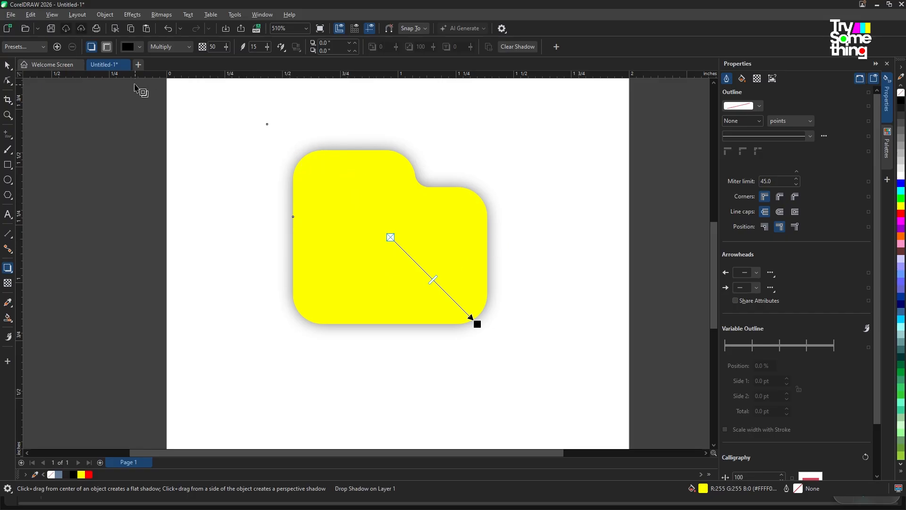
{"action": "left_click", "coordinate": [108, 49]}
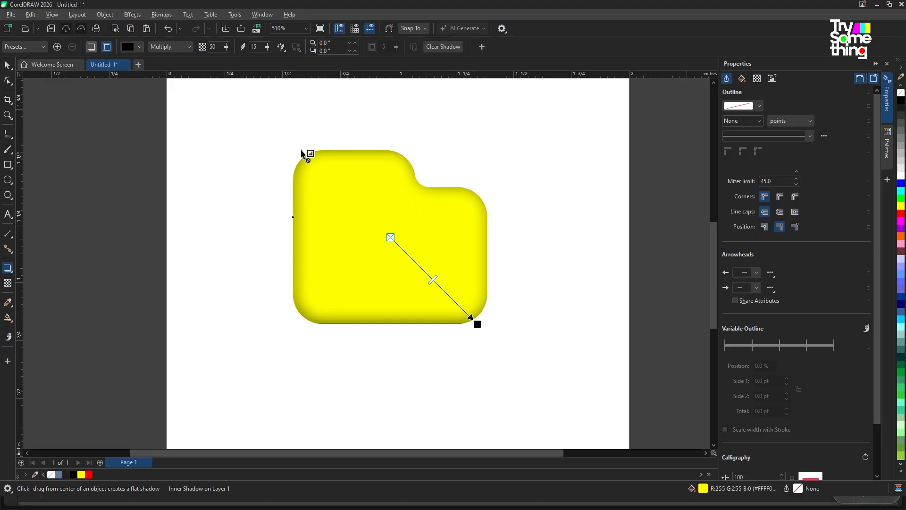
{"action": "left_click_drag", "start_coordinate": [478, 324], "coordinate": [468, 316]}
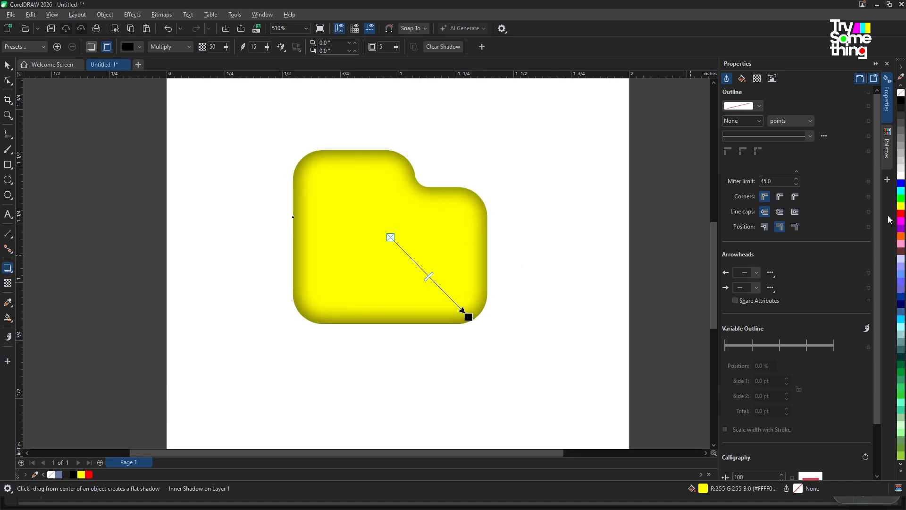
Set the inner shadow's colour to red and its width to about 15, keeping the shape's fill yellow
{"action": "left_click", "coordinate": [89, 474]}
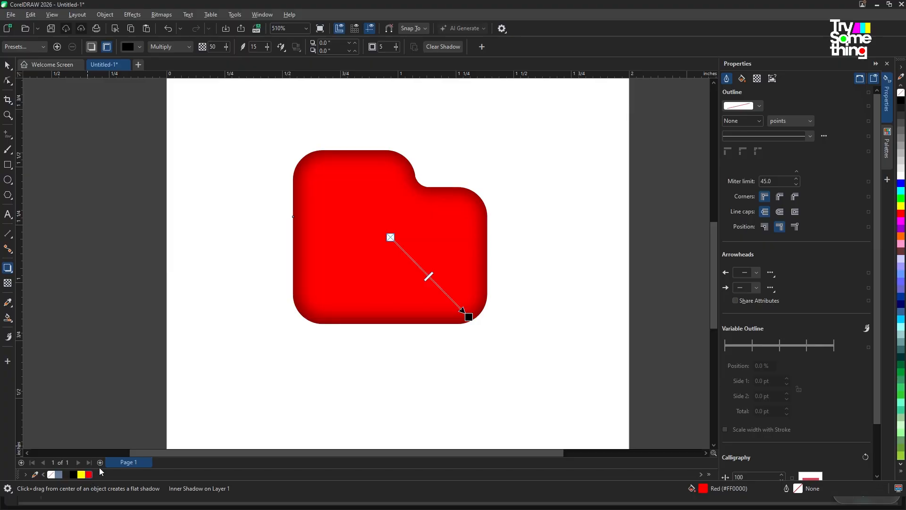
{"action": "key", "text": "ctrl+z"}
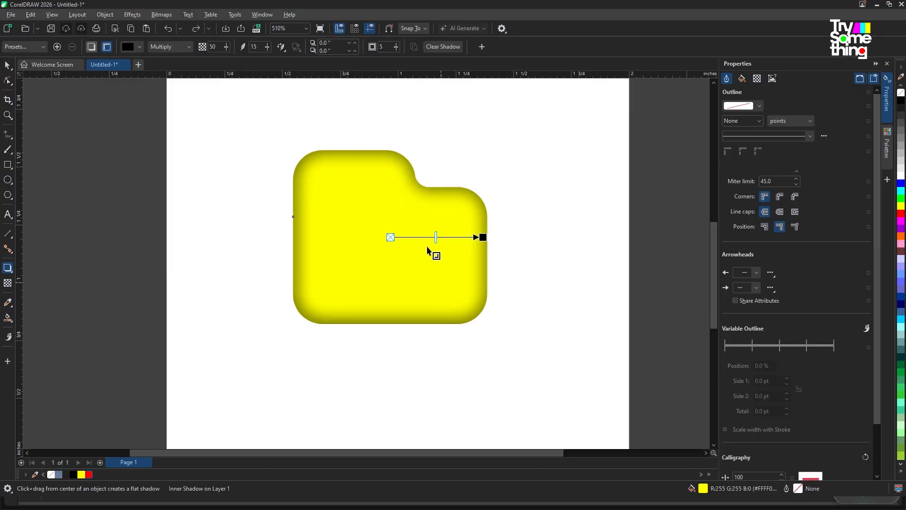
{"action": "left_click", "coordinate": [140, 47]}
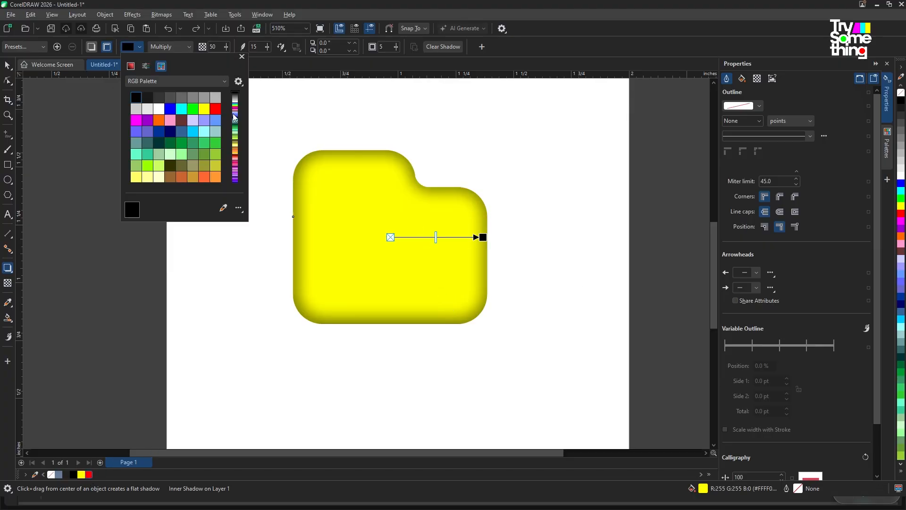
{"action": "left_click", "coordinate": [215, 109]}
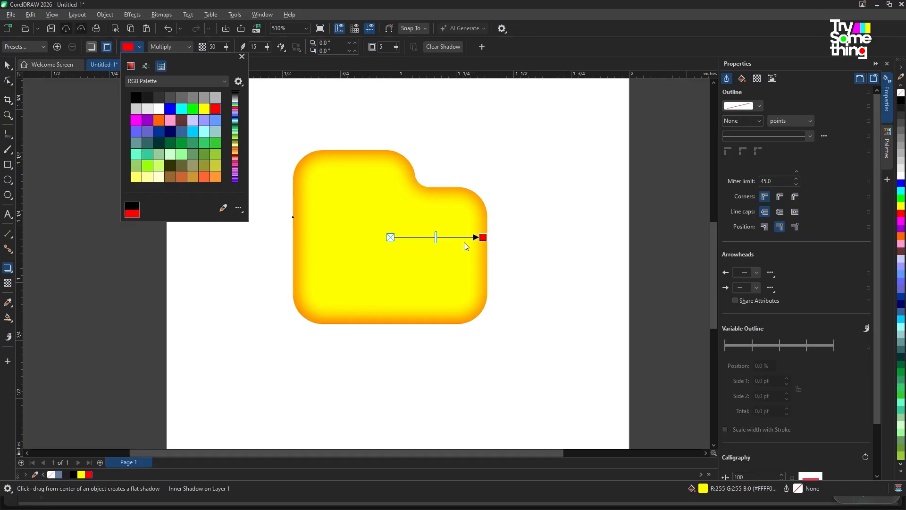
{"action": "left_click", "coordinate": [481, 247]}
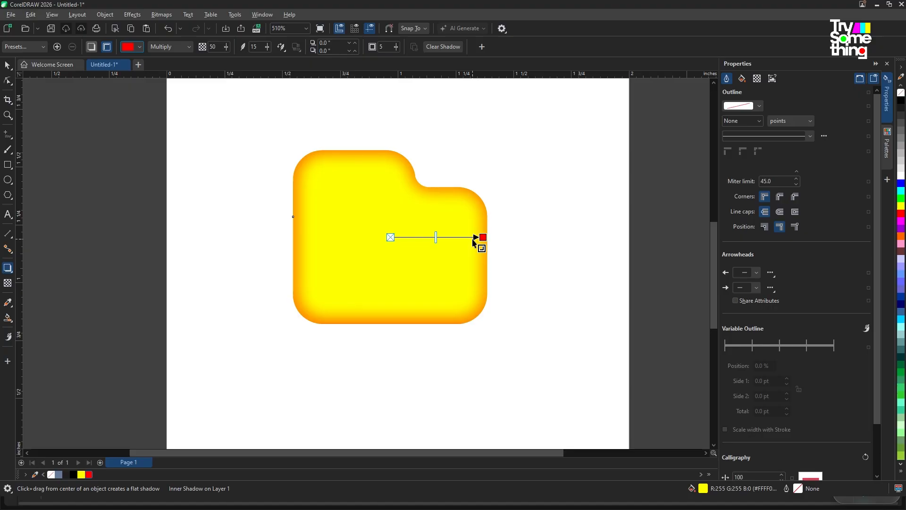
{"action": "left_click_drag", "start_coordinate": [483, 237], "coordinate": [475, 239]}
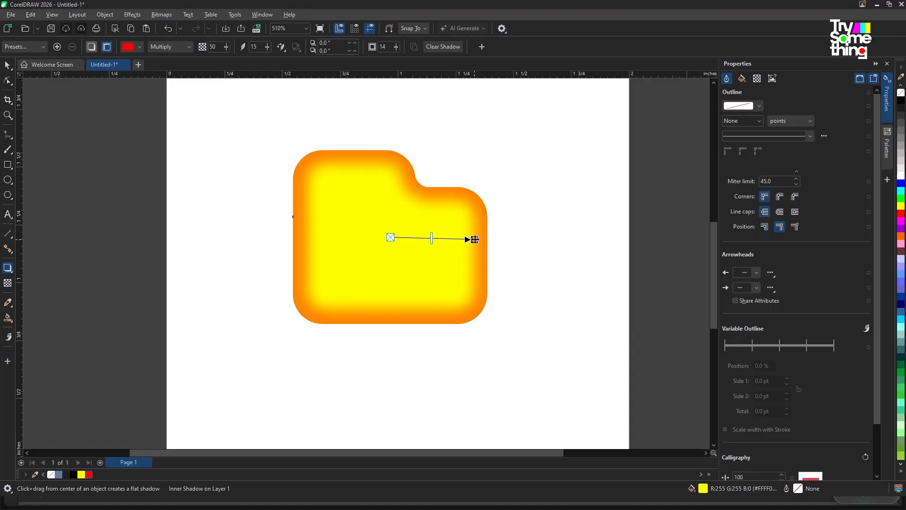
{"action": "scroll", "coordinate": [461, 237], "scroll_direction": "down", "scroll_amount": 1}
{"action": "key", "text": "space"}
{"action": "left_click", "coordinate": [480, 248]}
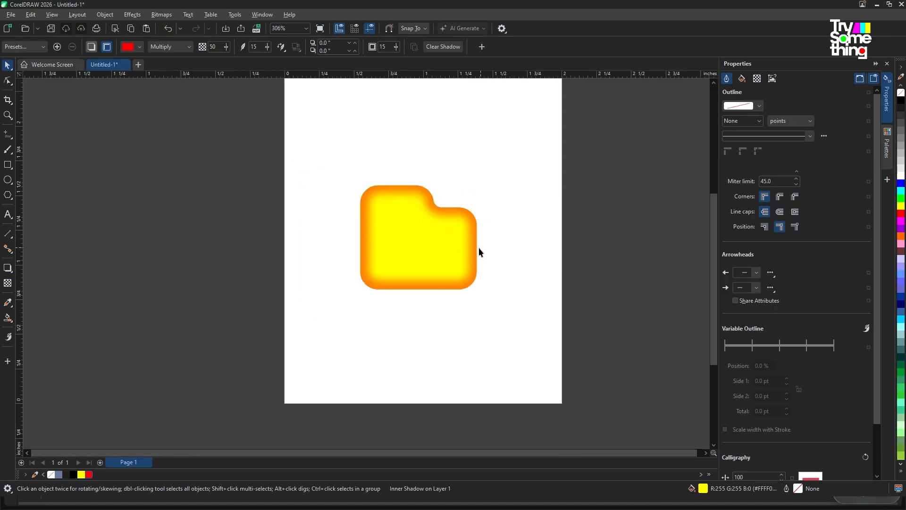
Move the shape with its inner shadow to about X 1.012, Y 1.174 inches
{"action": "scroll", "coordinate": [390, 174], "scroll_direction": "up", "scroll_amount": 1}
{"action": "left_click", "coordinate": [494, 241]}
{"action": "scroll", "coordinate": [448, 229], "scroll_direction": "up", "scroll_amount": 1}
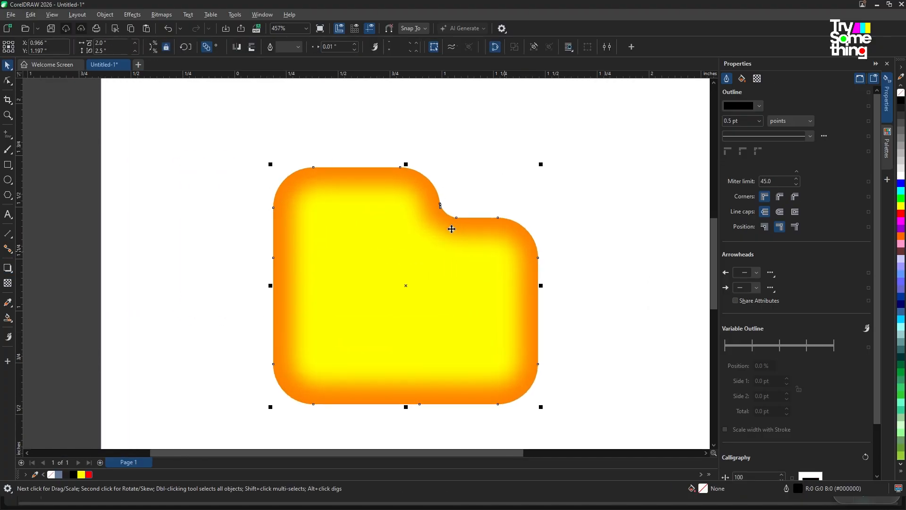
{"action": "scroll", "coordinate": [451, 251], "scroll_direction": "down", "scroll_amount": 1}
{"action": "scroll", "coordinate": [448, 254], "scroll_direction": "up", "scroll_amount": 1}
{"action": "key", "text": "Escape"}
{"action": "left_click_drag", "start_coordinate": [421, 265], "coordinate": [449, 254]}
{"action": "scroll", "coordinate": [449, 257], "scroll_direction": "down", "scroll_amount": 1}
{"action": "scroll", "coordinate": [449, 254], "scroll_direction": "up", "scroll_amount": 1}
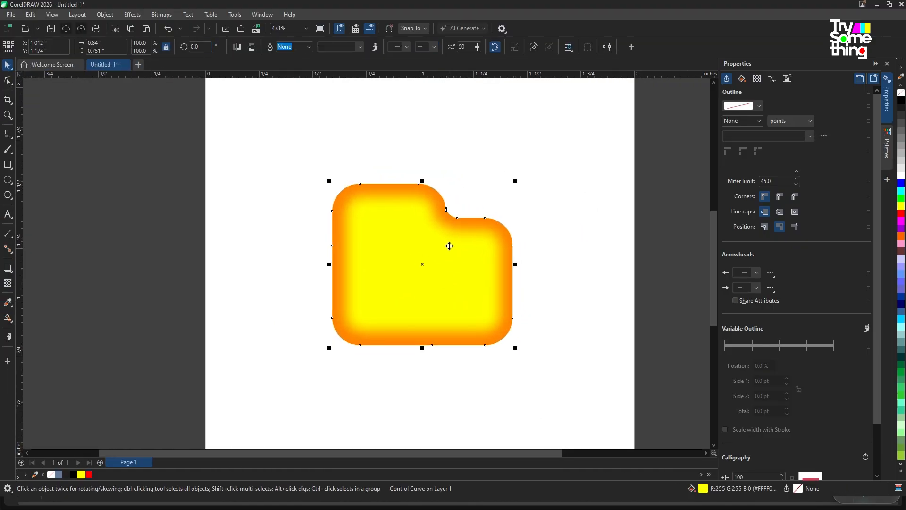
{"action": "left_click", "coordinate": [447, 223]}
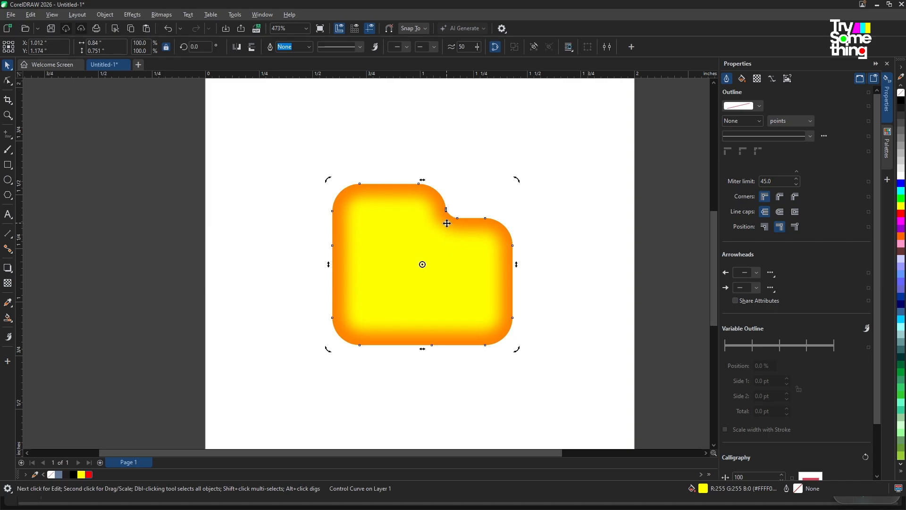
{"action": "scroll", "coordinate": [447, 209], "scroll_direction": "up", "scroll_amount": 1}
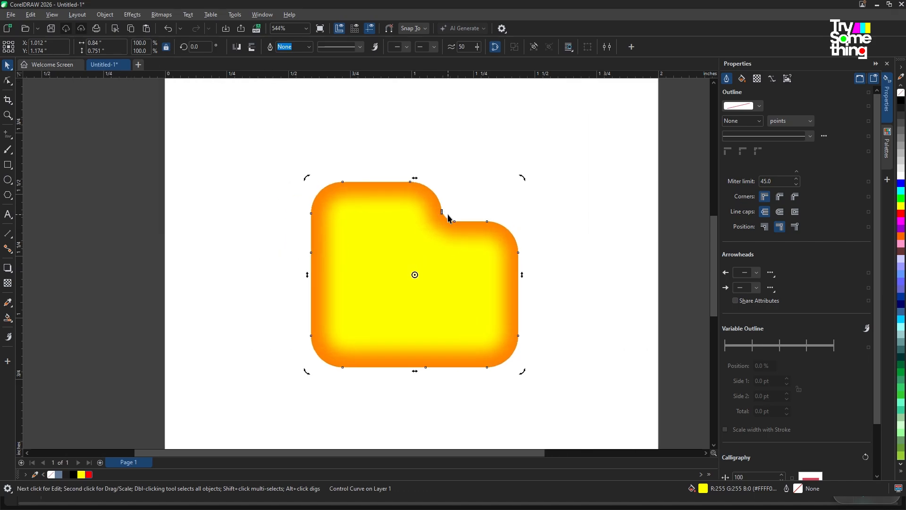
{"action": "left_click", "coordinate": [442, 228]}
Draw a rectangle over the shape and fit its side and lower edges to it, about 0.838 by 0.855 inches
{"action": "left_click", "coordinate": [8, 165]}
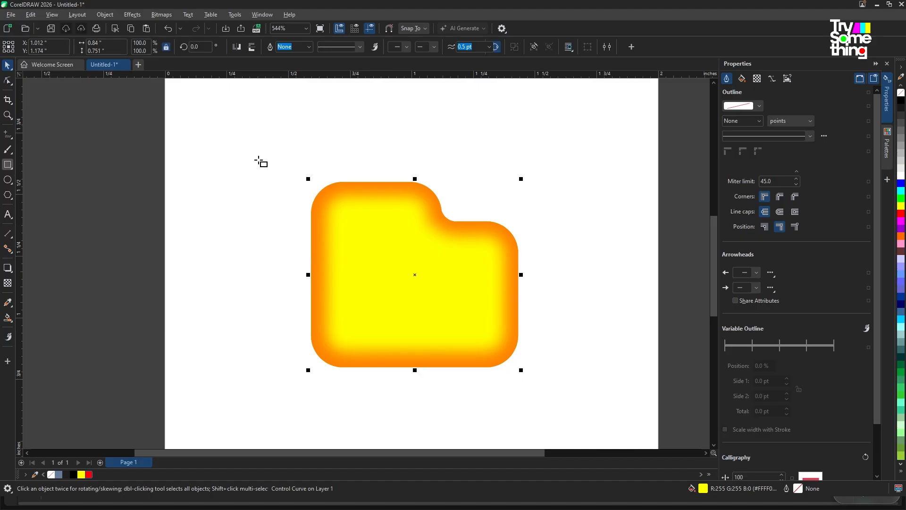
{"action": "left_click_drag", "start_coordinate": [308, 156], "coordinate": [518, 364]}
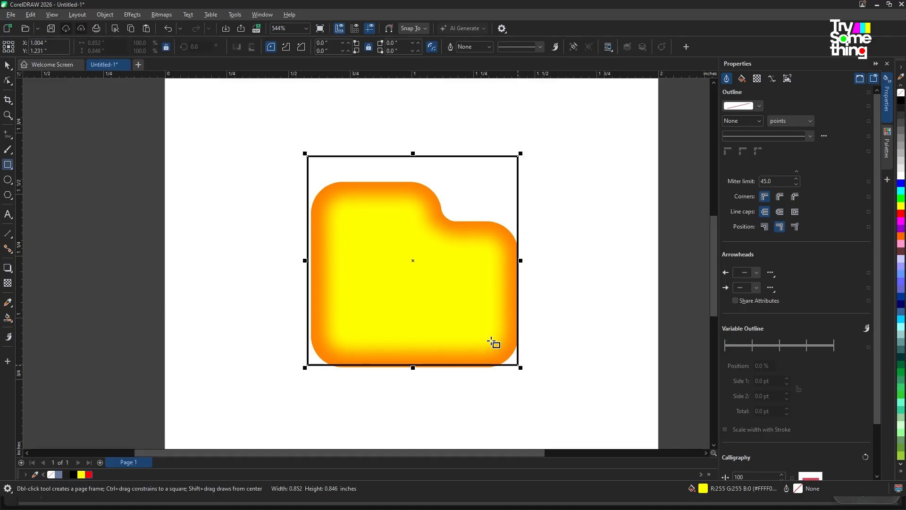
{"action": "left_click_drag", "start_coordinate": [308, 261], "coordinate": [311, 263]}
{"action": "scroll", "coordinate": [376, 278], "scroll_direction": "down", "scroll_amount": 3}
{"action": "scroll", "coordinate": [420, 264], "scroll_direction": "up", "scroll_amount": 4}
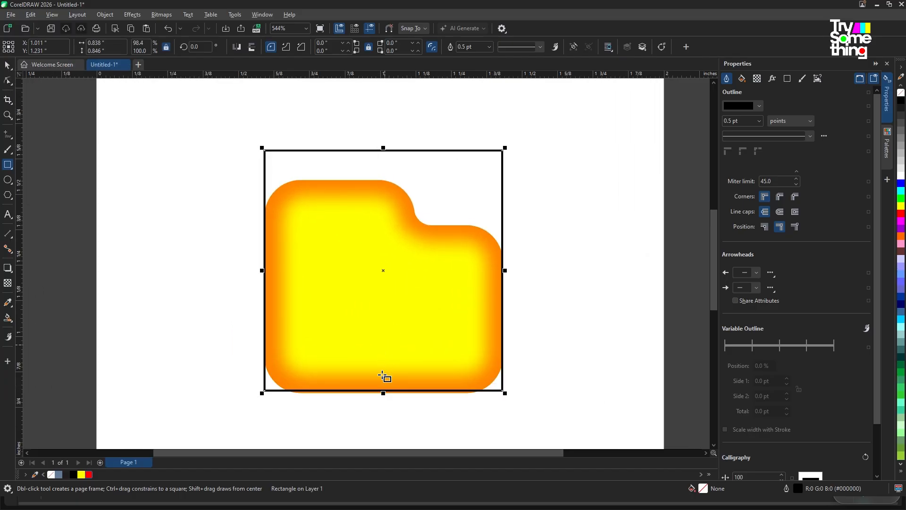
{"action": "scroll", "coordinate": [383, 376], "scroll_direction": "down", "scroll_amount": 1}
{"action": "scroll", "coordinate": [395, 397], "scroll_direction": "up", "scroll_amount": 4}
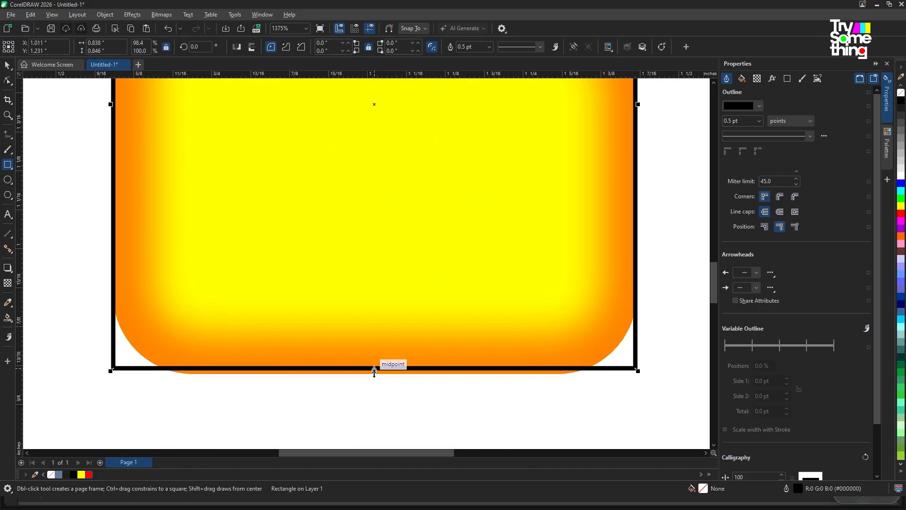
{"action": "left_click_drag", "start_coordinate": [374, 371], "coordinate": [374, 376]}
{"action": "scroll", "coordinate": [376, 374], "scroll_direction": "down", "scroll_amount": 2}
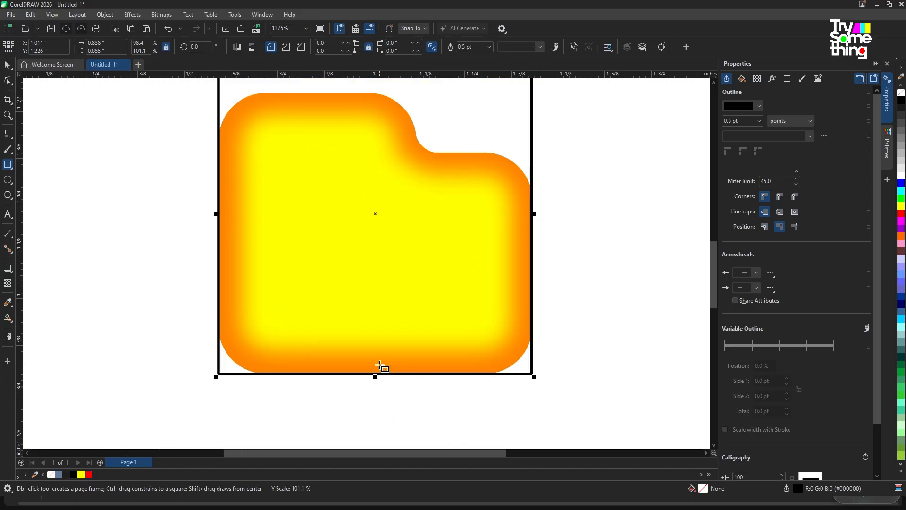
Round all four corners of the rectangle with the Shape tool to about 0.128 inches
{"action": "key", "text": "F10"}
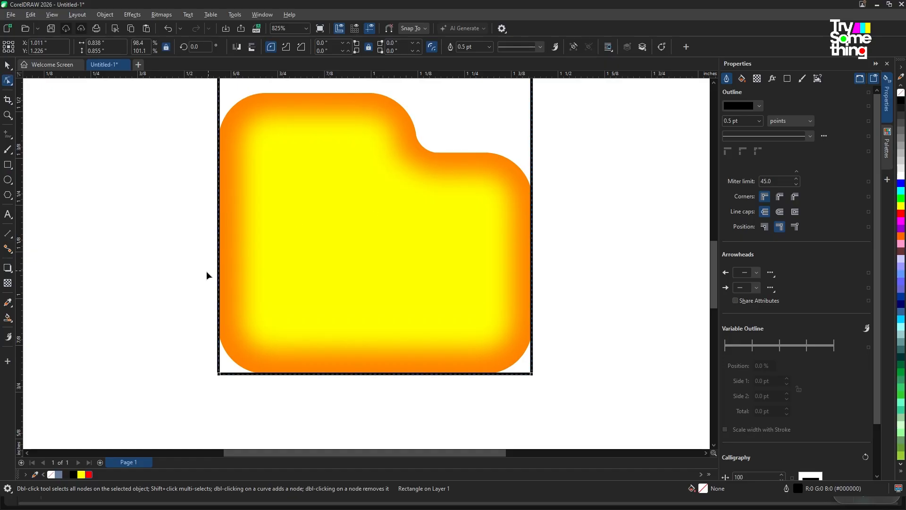
{"action": "left_click_drag", "start_coordinate": [222, 374], "coordinate": [266, 367]}
{"action": "scroll", "coordinate": [286, 330], "scroll_direction": "down", "scroll_amount": 4}
{"action": "key", "text": "space"}
{"action": "scroll", "coordinate": [303, 242], "scroll_direction": "up", "scroll_amount": 2}
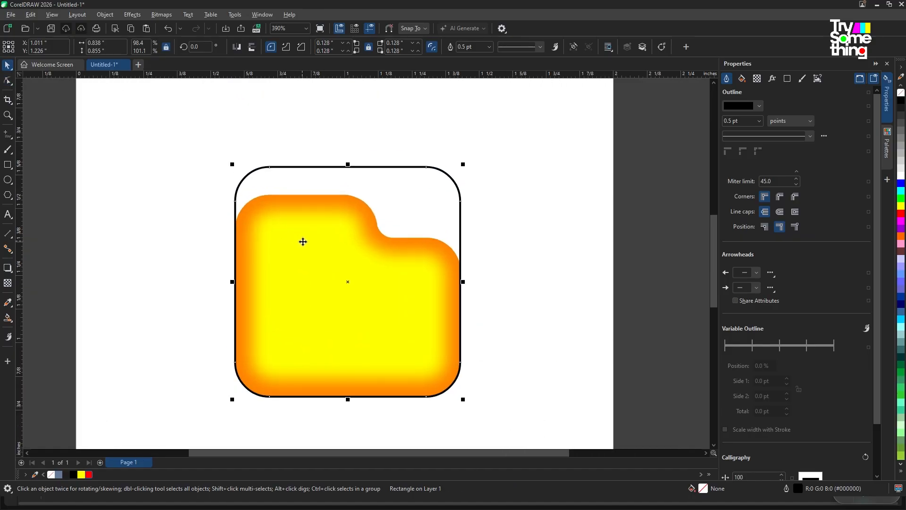
Fill the rounded rectangle with yellow and remove its outline
{"action": "key", "text": "Escape"}
{"action": "left_click", "coordinate": [397, 197]}
{"action": "left_click", "coordinate": [81, 475]}
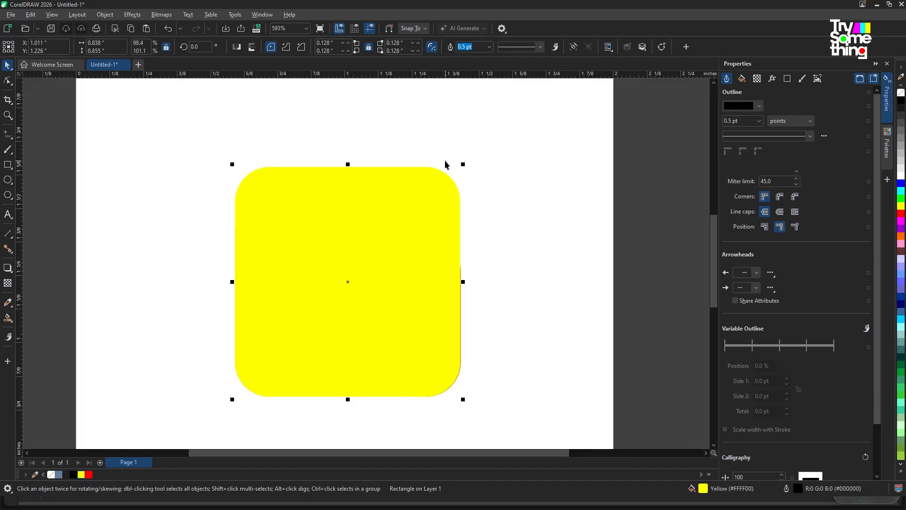
Apply an inner shadow to the yellow rounded rectangle with the Shadow tool, giving it a width of 9
{"action": "scroll", "coordinate": [385, 231], "scroll_direction": "down", "scroll_amount": 2}
{"action": "scroll", "coordinate": [385, 232], "scroll_direction": "up", "scroll_amount": 1}
{"action": "left_click_drag", "start_coordinate": [455, 173], "coordinate": [456, 173]}
{"action": "scroll", "coordinate": [373, 291], "scroll_direction": "down", "scroll_amount": 1}
{"action": "scroll", "coordinate": [373, 287], "scroll_direction": "up", "scroll_amount": 1}
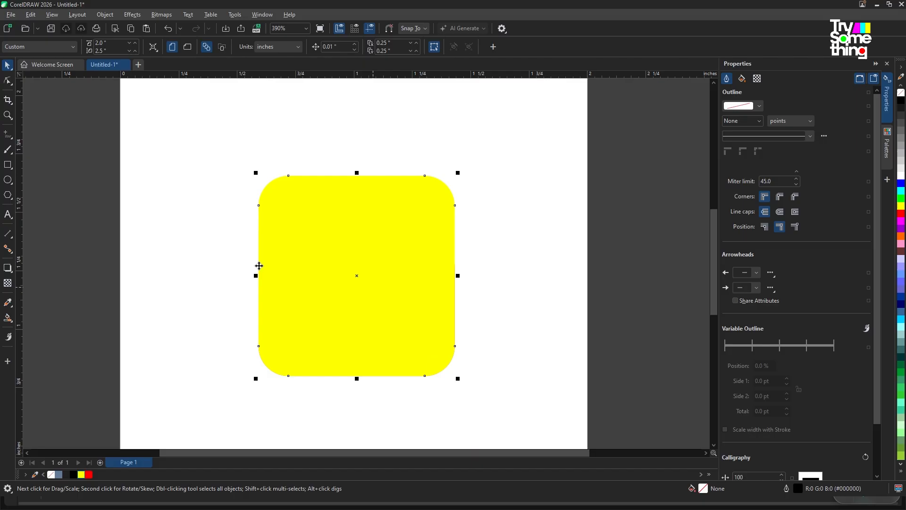
{"action": "left_click", "coordinate": [8, 267]}
{"action": "left_click_drag", "start_coordinate": [357, 276], "coordinate": [455, 319]}
{"action": "left_click", "coordinate": [463, 326]}
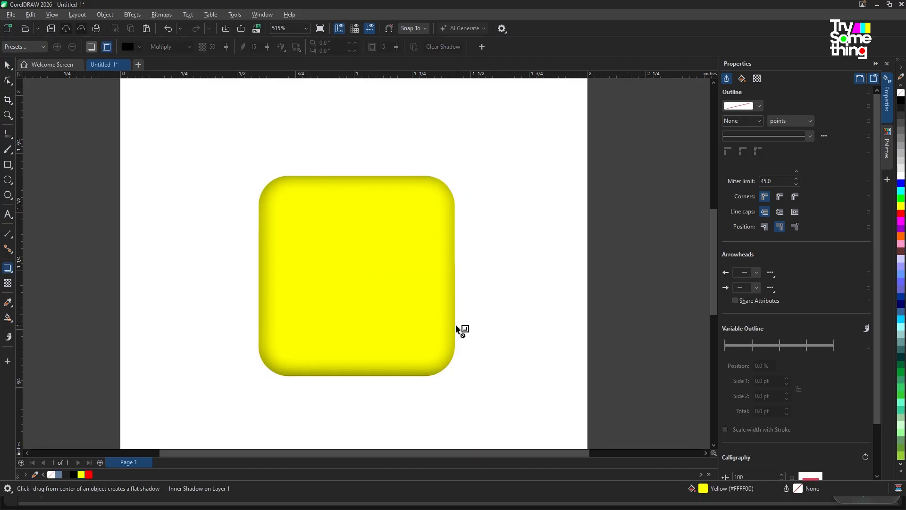
{"action": "left_click", "coordinate": [339, 255]}
{"action": "left_click_drag", "start_coordinate": [454, 322], "coordinate": [446, 319]}
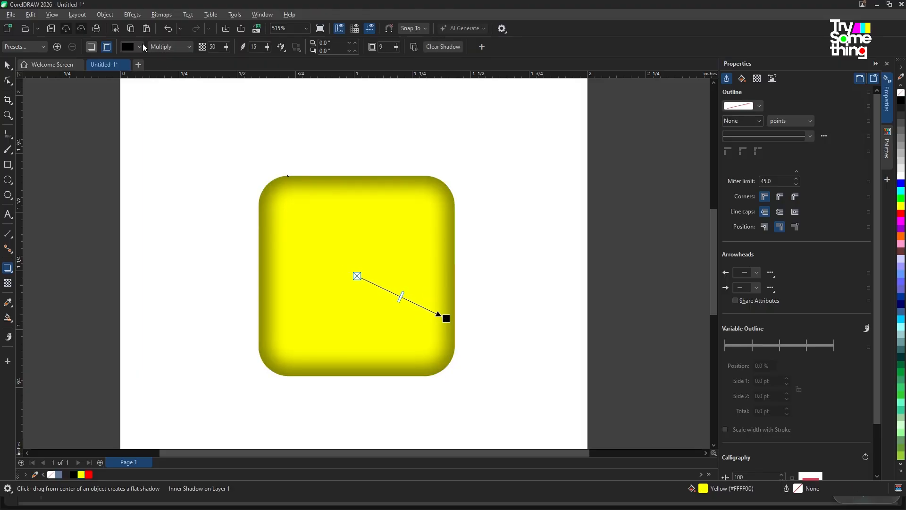
Color the rounded rectangle's inner shadow red and increase its width to 15
{"action": "left_click", "coordinate": [142, 44]}
{"action": "left_click", "coordinate": [215, 109]}
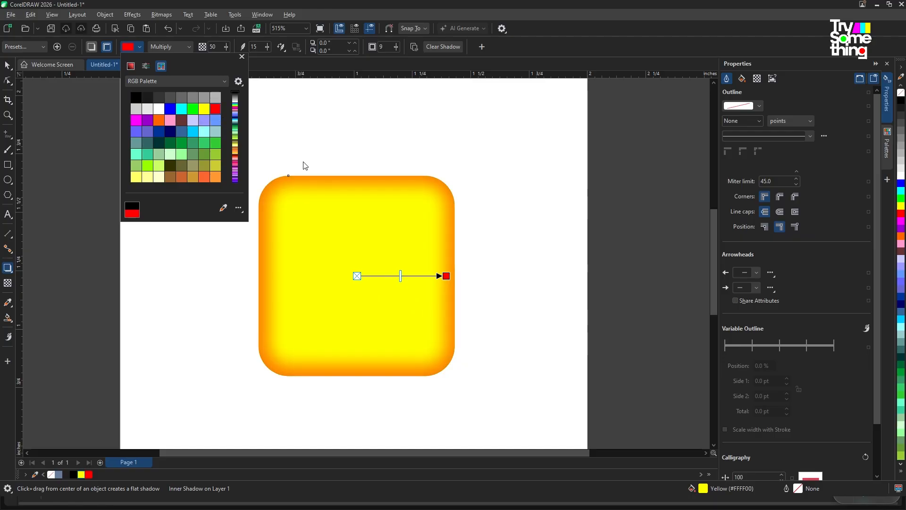
{"action": "left_click", "coordinate": [446, 278]}
{"action": "left_click_drag", "start_coordinate": [446, 276], "coordinate": [440, 279]}
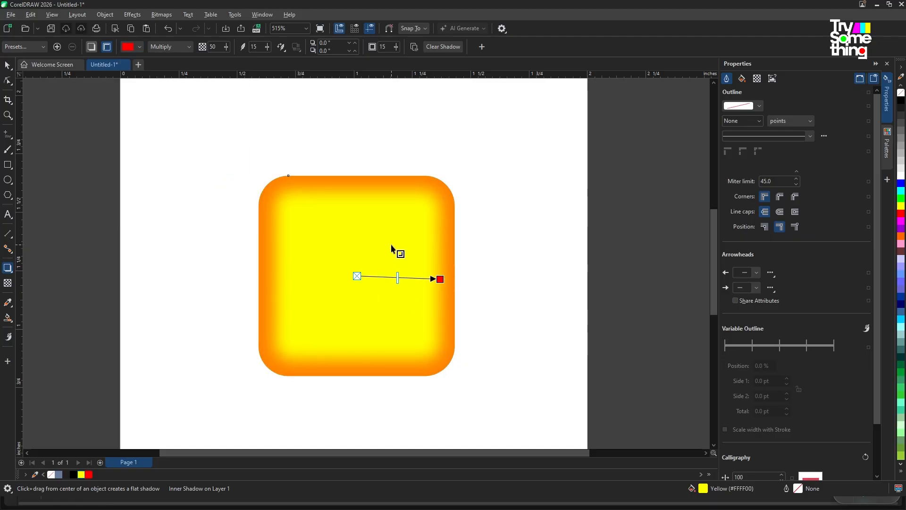
{"action": "key", "text": "space"}
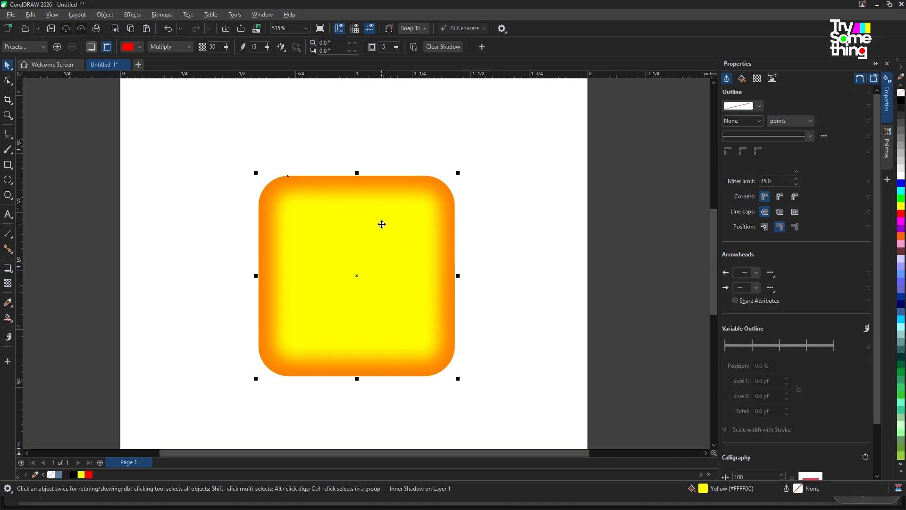
Send the rounded rectangle with its inner shadow to the back, behind the folder's front shape
{"action": "key", "text": "shift+Page_Down"}
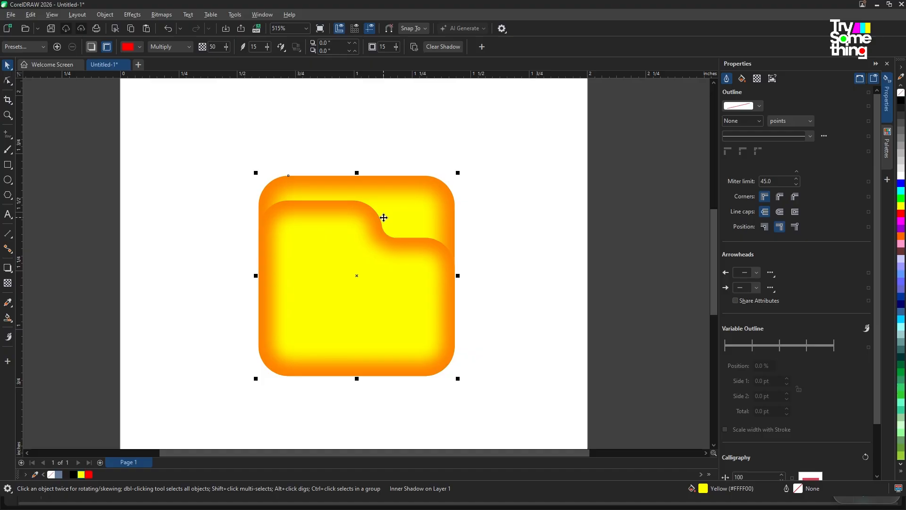
{"action": "left_click", "coordinate": [511, 222]}
{"action": "left_click", "coordinate": [397, 262]}
{"action": "scroll", "coordinate": [389, 262], "scroll_direction": "down", "scroll_amount": 1}
{"action": "scroll", "coordinate": [373, 273], "scroll_direction": "up", "scroll_amount": 1}
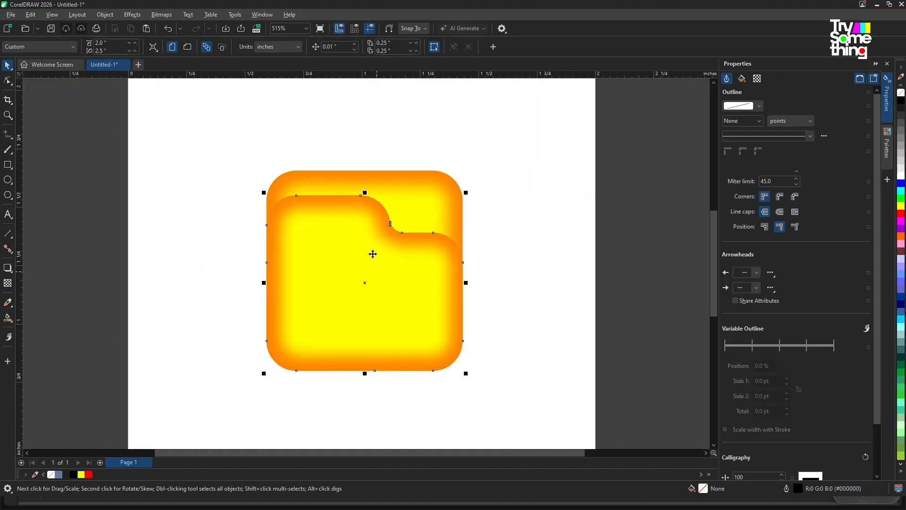
Examine how the folder's front shape and its inner shadow sit over the back piece
{"action": "key", "text": "Escape"}
{"action": "left_click", "coordinate": [353, 231]}
{"action": "scroll", "coordinate": [354, 230], "scroll_direction": "up", "scroll_amount": 1}
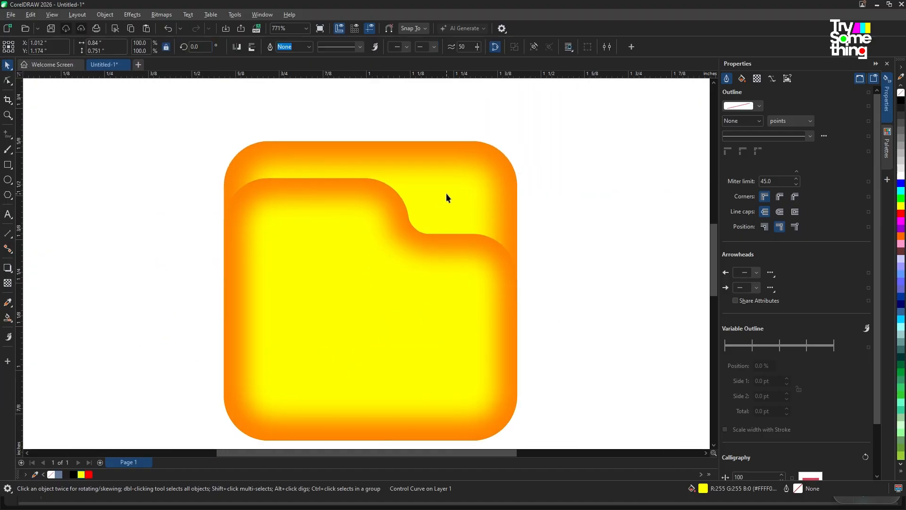
{"action": "left_click", "coordinate": [446, 193]}
{"action": "scroll", "coordinate": [444, 196], "scroll_direction": "down", "scroll_amount": 3}
{"action": "scroll", "coordinate": [427, 229], "scroll_direction": "up", "scroll_amount": 2}
{"action": "left_click", "coordinate": [401, 215]}
{"action": "scroll", "coordinate": [460, 200], "scroll_direction": "down", "scroll_amount": 1}
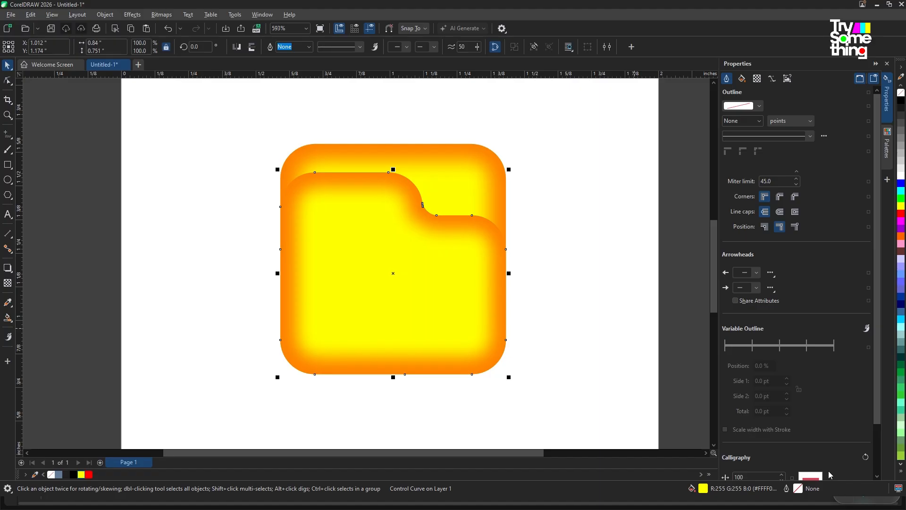
{"action": "left_click", "coordinate": [520, 218]}
{"action": "left_click", "coordinate": [463, 232]}
{"action": "left_click", "coordinate": [444, 236]}
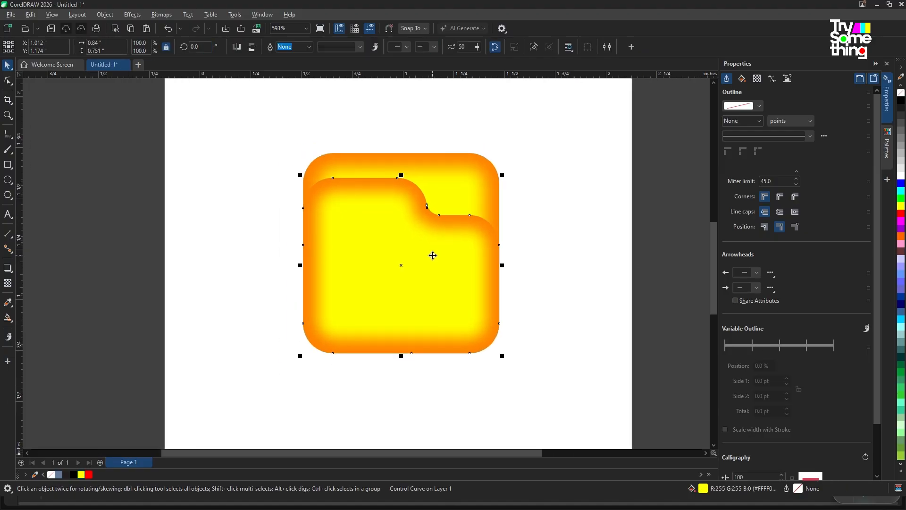
{"action": "scroll", "coordinate": [445, 242], "scroll_direction": "up", "scroll_amount": 1}
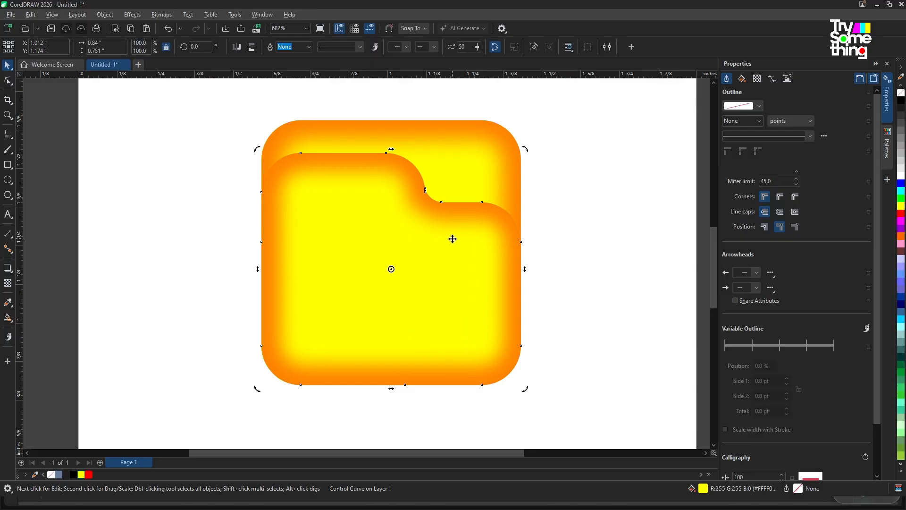
{"action": "left_click", "coordinate": [455, 234]}
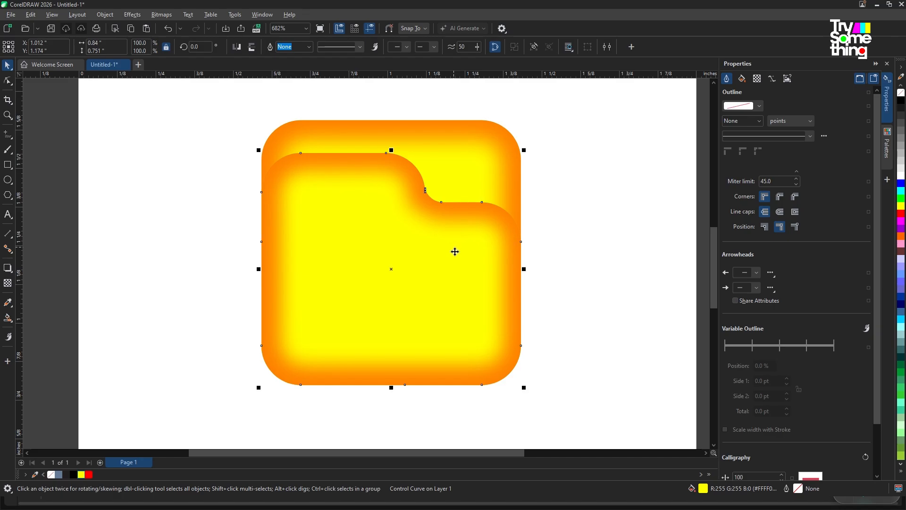
{"action": "scroll", "coordinate": [451, 250], "scroll_direction": "down", "scroll_amount": 1}
{"action": "scroll", "coordinate": [449, 268], "scroll_direction": "up", "scroll_amount": 1}
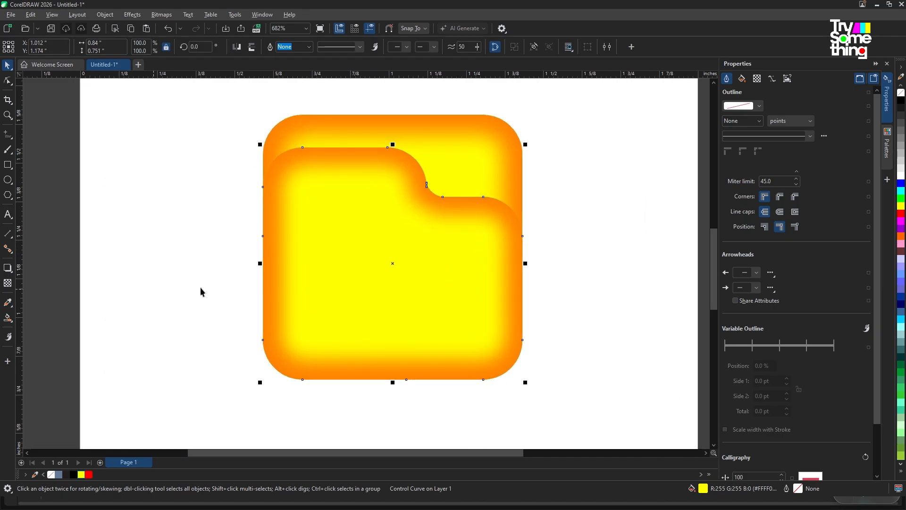
Try moving the front shape to about X 0.771, Y 1.15 inches, and restore both pieces to their aligned stacking
{"action": "left_click", "coordinate": [347, 264]}
{"action": "left_click", "coordinate": [443, 272]}
{"action": "left_click_drag", "start_coordinate": [439, 273], "coordinate": [368, 267]}
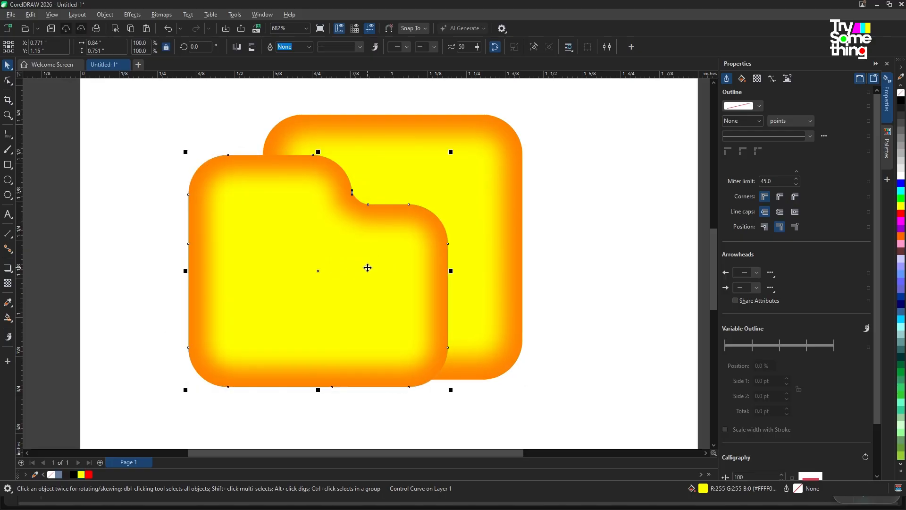
{"action": "key", "text": "ctrl+z"}
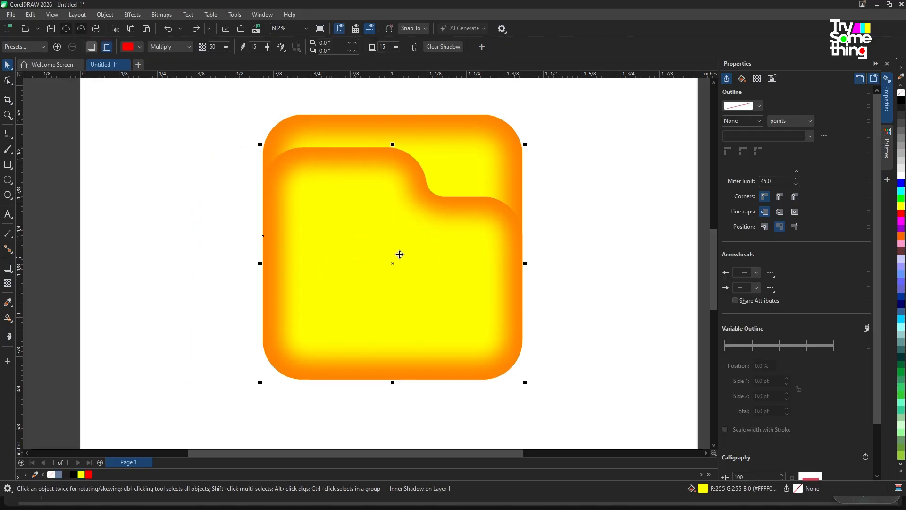
{"action": "key", "text": "ctrl+z"}
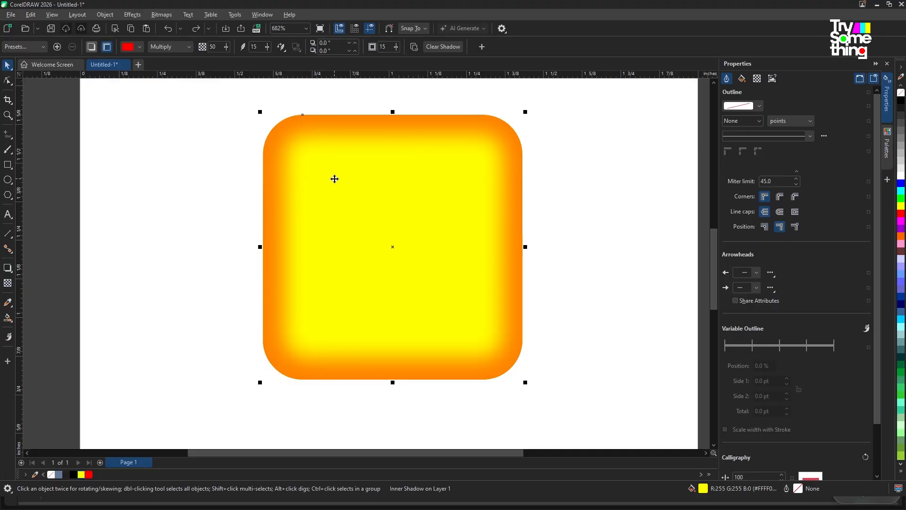
{"action": "key", "text": "ctrl+shift+z"}
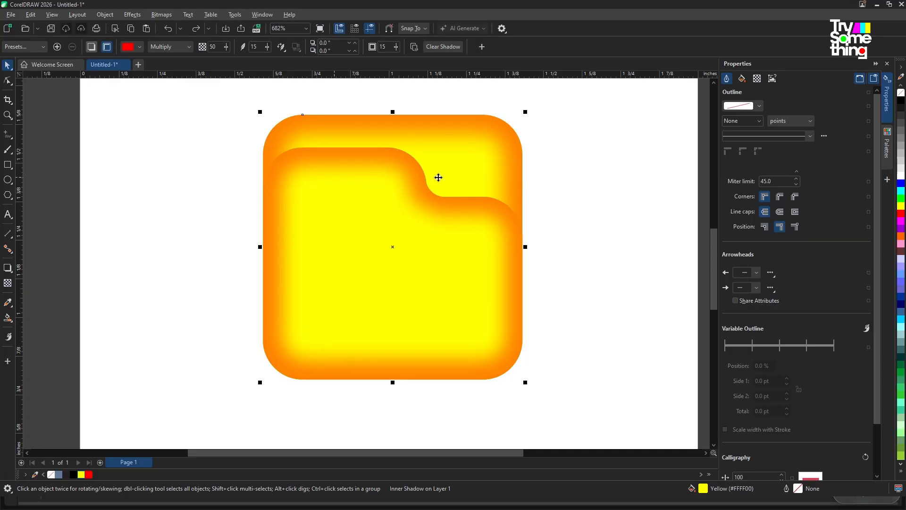
Select the front shape's inner shadow group and break it apart into separate shadow and shape objects
{"action": "left_click", "coordinate": [475, 220]}
{"action": "scroll", "coordinate": [421, 243], "scroll_direction": "up", "scroll_amount": 1}
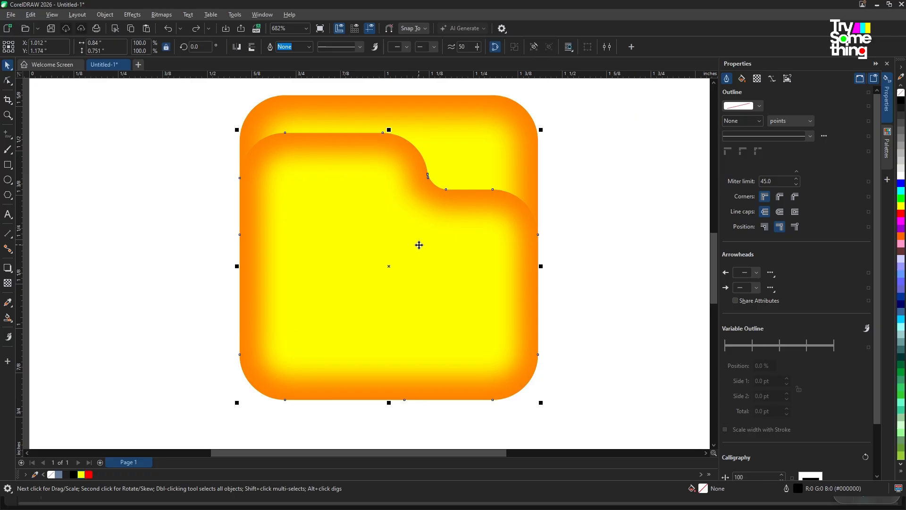
{"action": "left_click", "coordinate": [420, 243]}
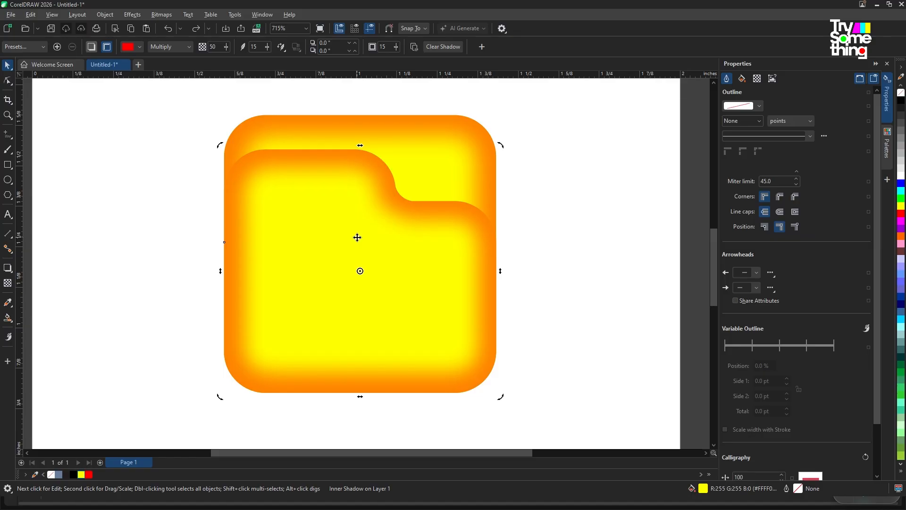
{"action": "key", "text": "ctrl+k"}
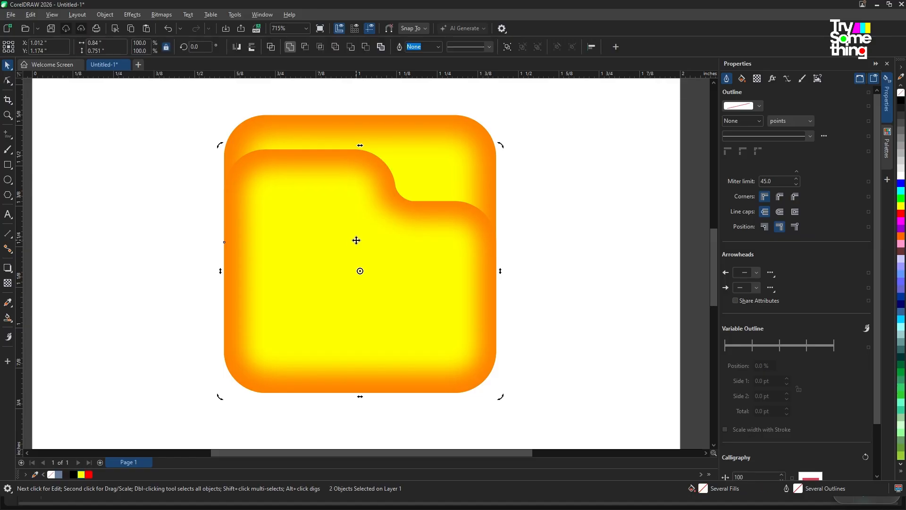
Try pulling the separated red shadow and yellow front shape to opposite sides, and undo the moves
{"action": "left_click", "coordinate": [534, 221]}
{"action": "left_click", "coordinate": [435, 228]}
{"action": "scroll", "coordinate": [349, 227], "scroll_direction": "down", "scroll_amount": 2}
{"action": "left_click_drag", "start_coordinate": [355, 243], "coordinate": [201, 249]}
{"action": "left_click", "coordinate": [368, 240]}
{"action": "left_click_drag", "start_coordinate": [367, 240], "coordinate": [547, 235]}
{"action": "scroll", "coordinate": [547, 235], "scroll_direction": "down", "scroll_amount": 2}
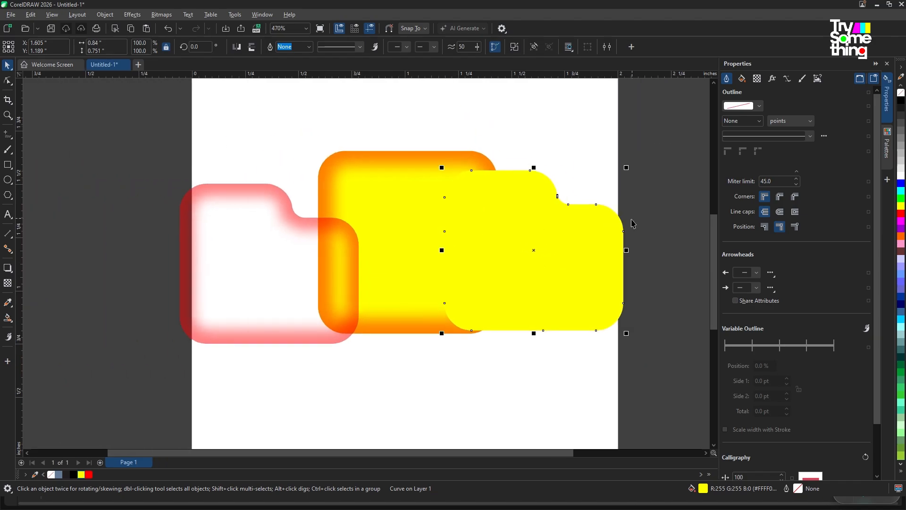
{"action": "key", "text": "ctrl+z"}
{"action": "key", "text": "ctrl+z"}
{"action": "key", "text": "ctrl+z"}
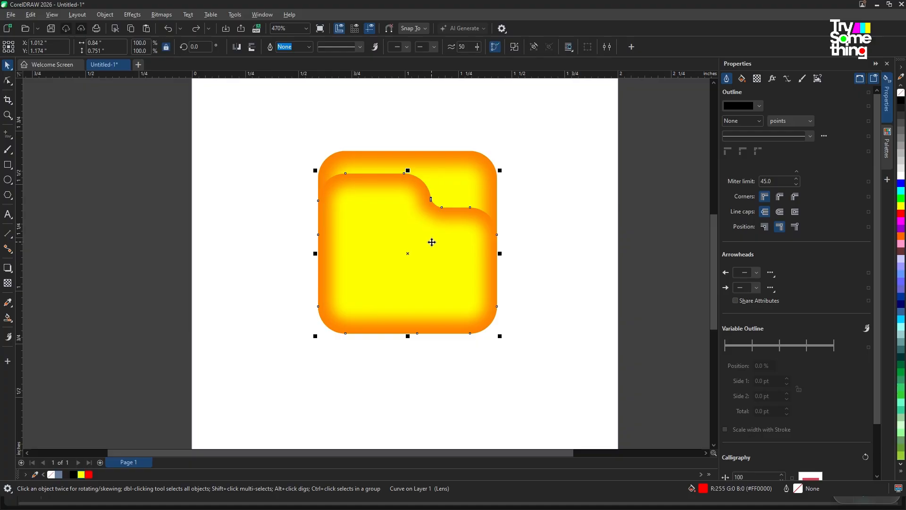
Move the separated red inner shadow off the yellow front shape to about X 0.315, Y 1.157 inches
{"action": "scroll", "coordinate": [415, 243], "scroll_direction": "up", "scroll_amount": 1}
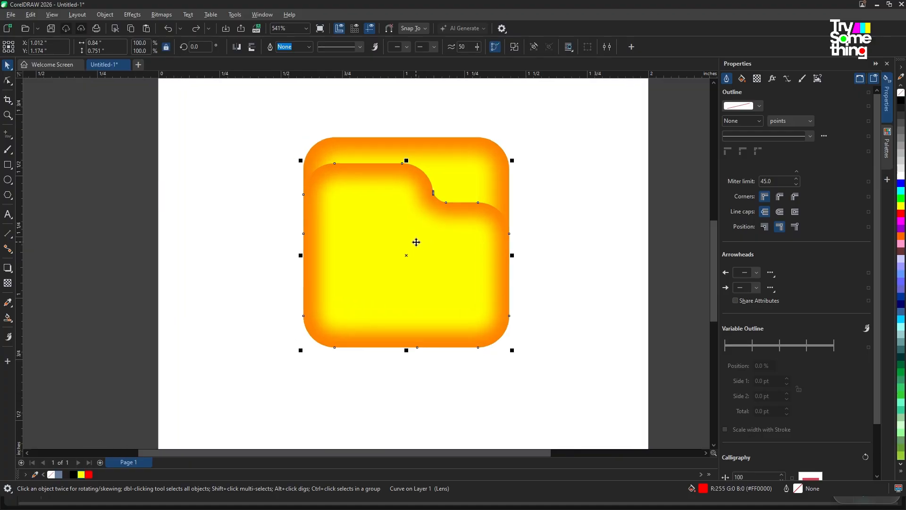
{"action": "scroll", "coordinate": [416, 242], "scroll_direction": "up", "scroll_amount": 2}
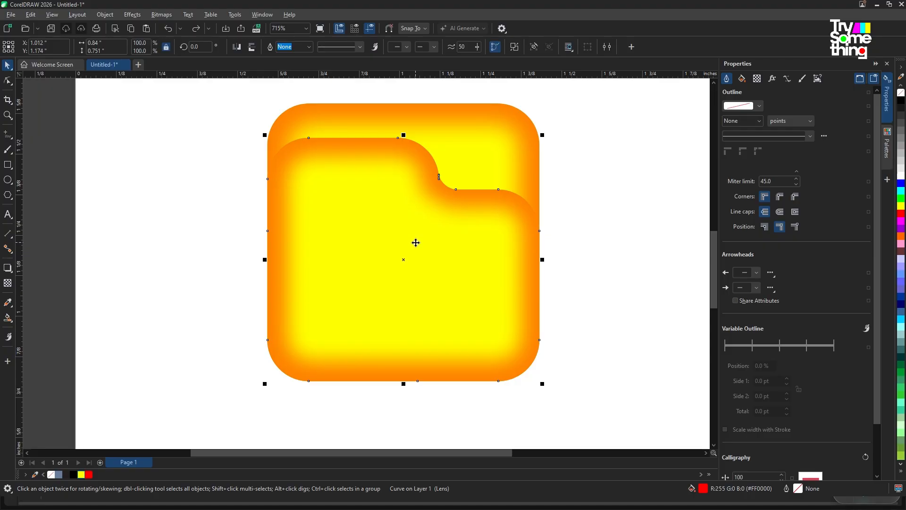
{"action": "left_click", "coordinate": [465, 238]}
{"action": "scroll", "coordinate": [450, 243], "scroll_direction": "down", "scroll_amount": 2}
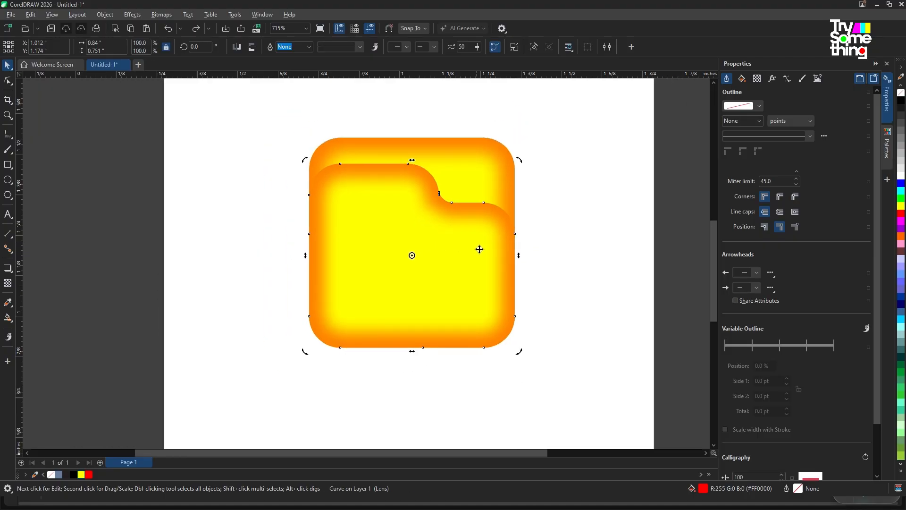
{"action": "left_click_drag", "start_coordinate": [477, 247], "coordinate": [434, 253]}
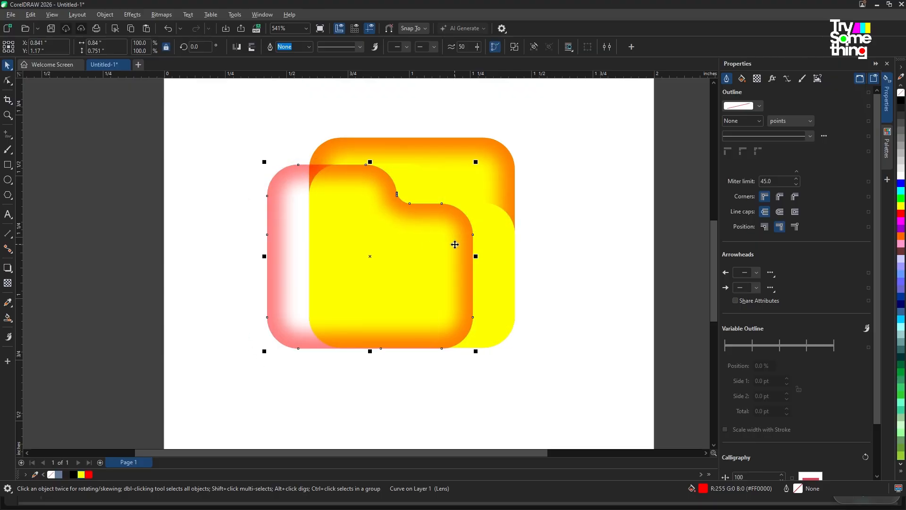
{"action": "left_click", "coordinate": [464, 245]}
{"action": "left_click", "coordinate": [400, 251]}
{"action": "left_click_drag", "start_coordinate": [412, 253], "coordinate": [240, 260]}
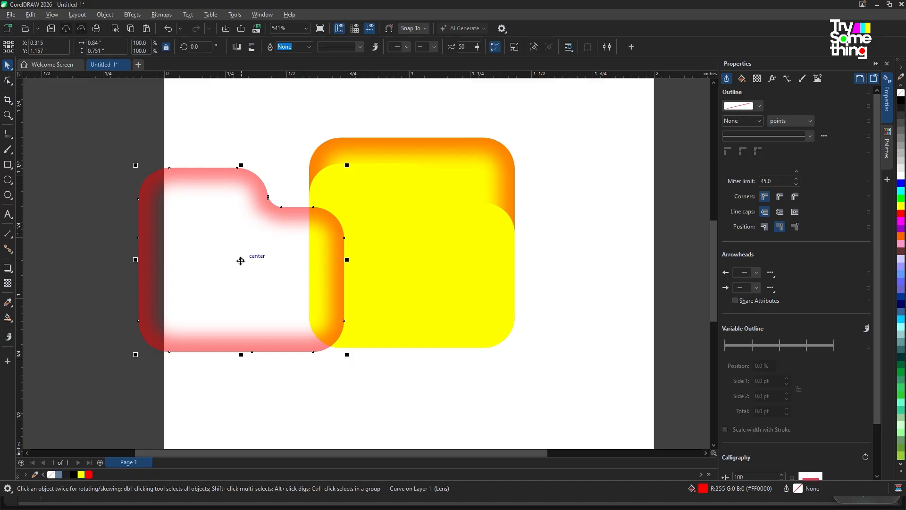
Try PowerClipping the red shadow inside the yellow front shape at its center, and undo the PowerClip
{"action": "left_click_drag", "start_coordinate": [241, 260], "coordinate": [413, 258]}
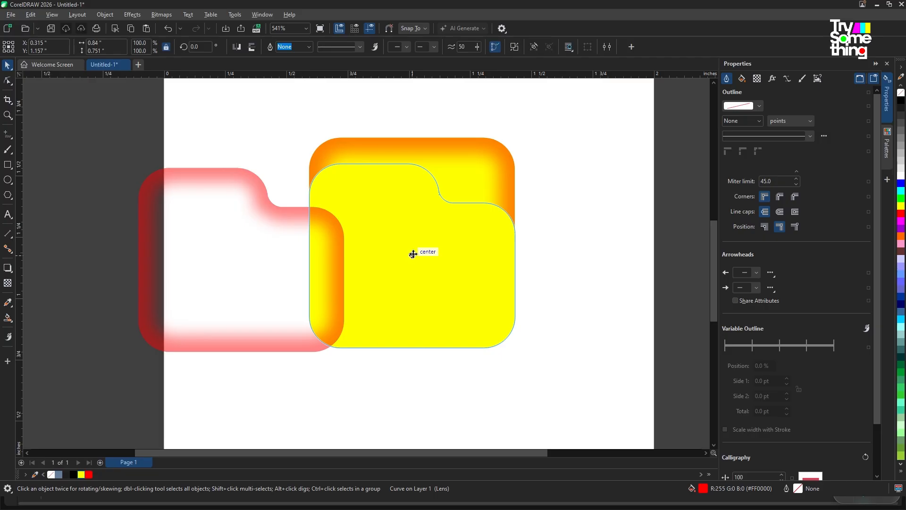
{"action": "left_click_drag", "start_coordinate": [413, 254], "coordinate": [415, 254]}
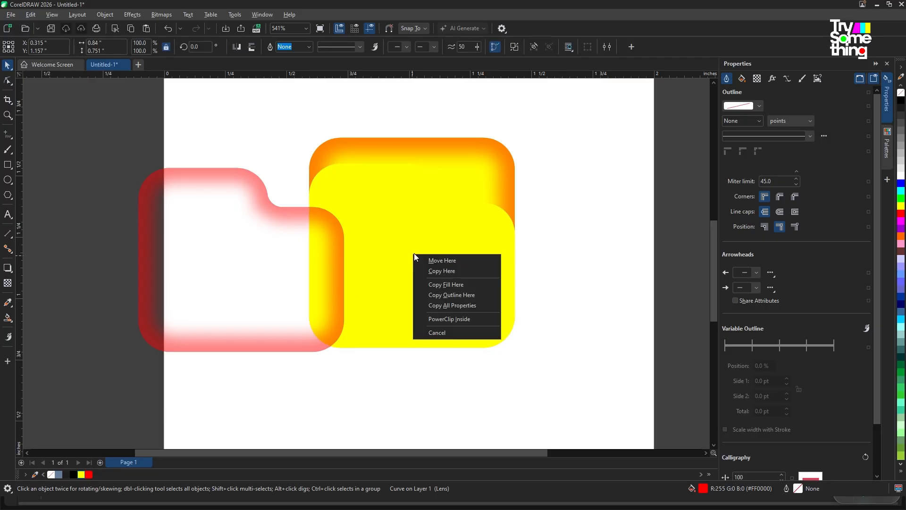
{"action": "left_click", "coordinate": [455, 318]}
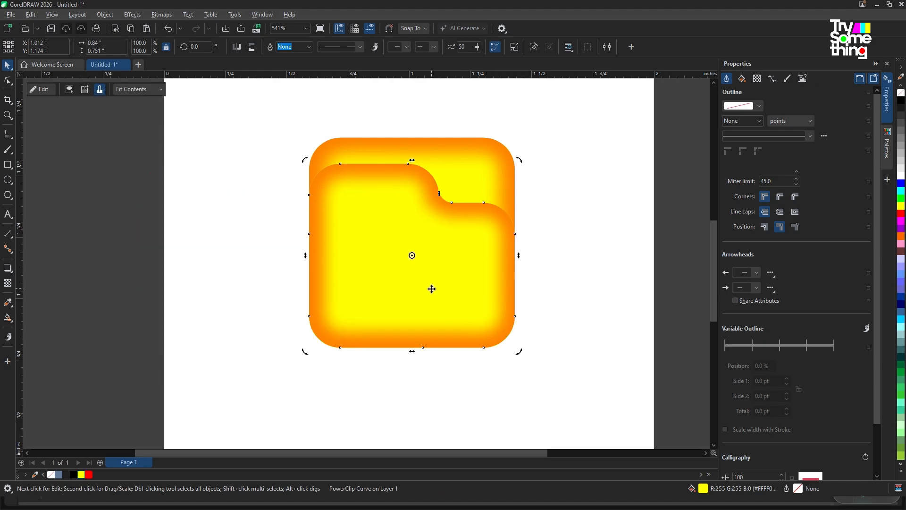
{"action": "left_click", "coordinate": [562, 278]}
{"action": "left_click", "coordinate": [438, 276]}
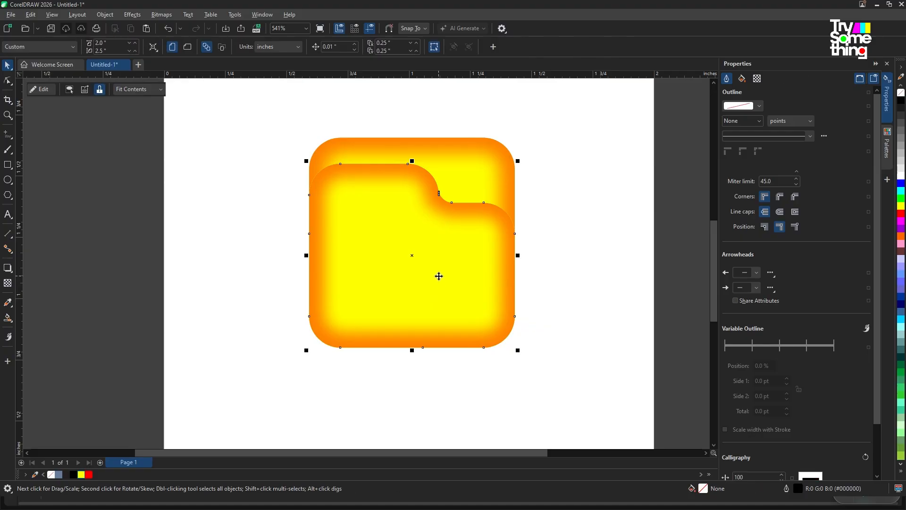
{"action": "key", "text": "ctrl+z"}
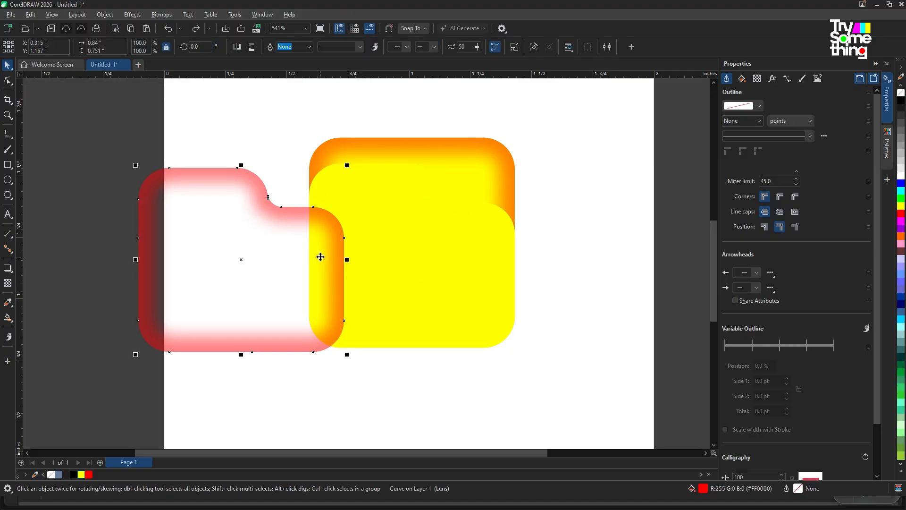
PowerClip the separated red inner shadow inside the yellow front shape
{"action": "right_click", "coordinate": [304, 254]}
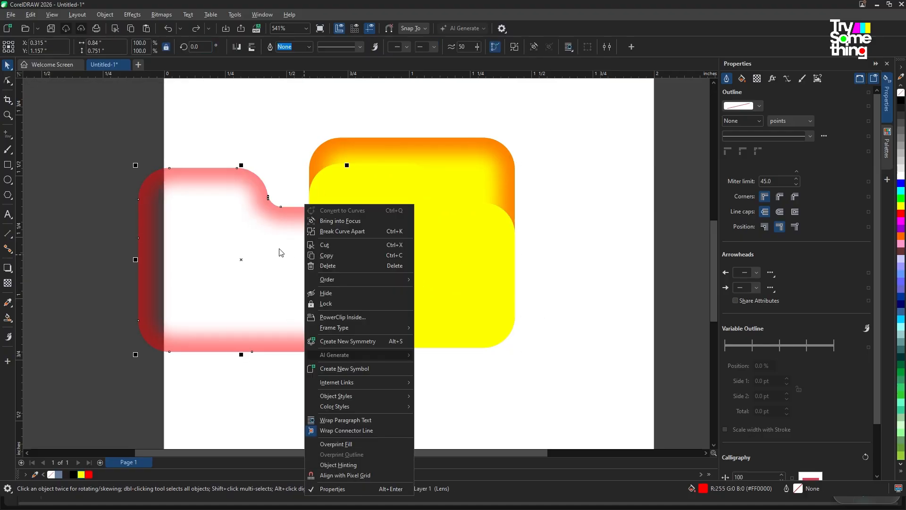
{"action": "right_click", "coordinate": [282, 251]}
{"action": "right_click", "coordinate": [278, 246]}
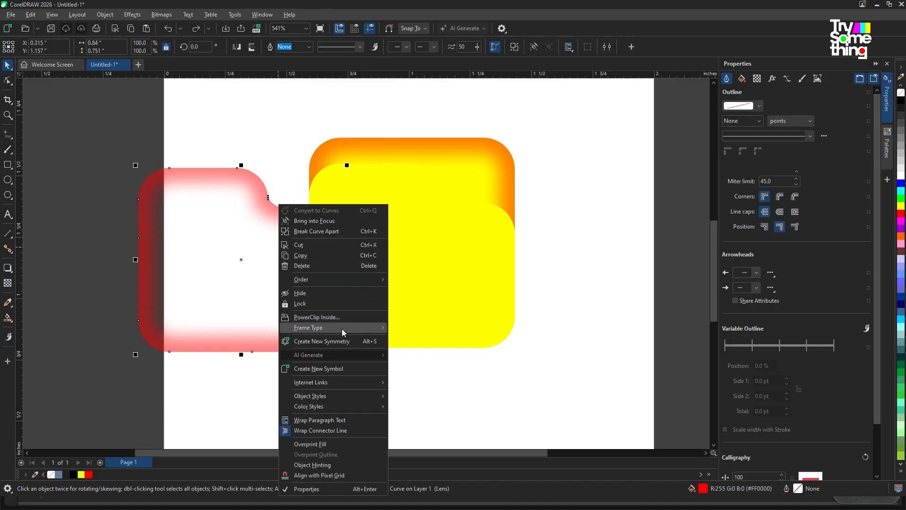
{"action": "left_click", "coordinate": [345, 317]}
{"action": "left_click", "coordinate": [440, 277]}
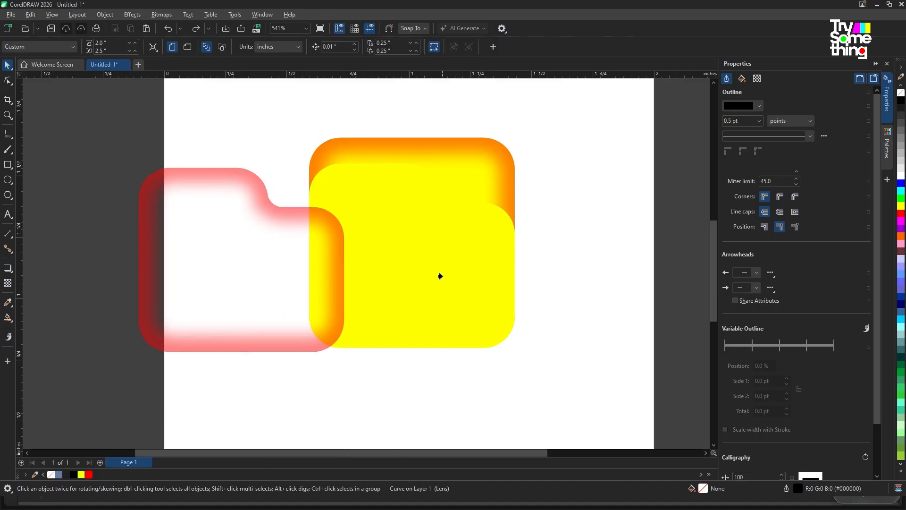
Edit the PowerClip contents, move the red shadow onto the front shape's outline at about X 1.013, Y 1.174 inches, and finish editing
{"action": "double_click", "coordinate": [405, 282]}
{"action": "left_click_drag", "start_coordinate": [226, 289], "coordinate": [380, 271]}
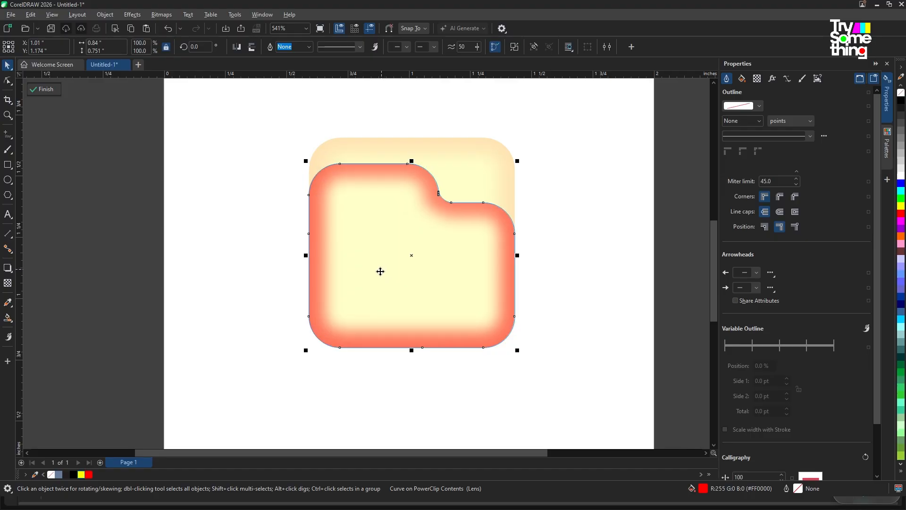
{"action": "scroll", "coordinate": [376, 275], "scroll_direction": "up", "scroll_amount": 1}
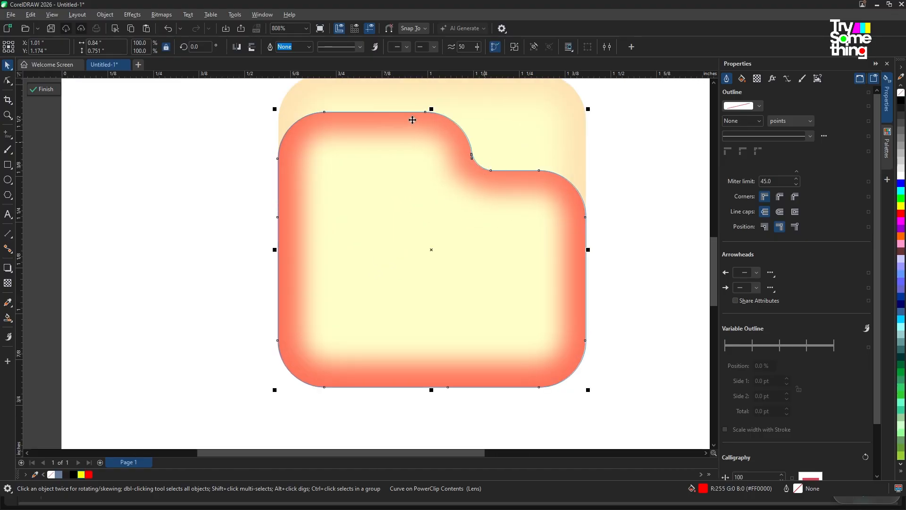
{"action": "scroll", "coordinate": [415, 118], "scroll_direction": "up", "scroll_amount": 1}
{"action": "left_click_drag", "start_coordinate": [418, 143], "coordinate": [455, 149]}
{"action": "scroll", "coordinate": [417, 143], "scroll_direction": "up", "scroll_amount": 1}
{"action": "scroll", "coordinate": [420, 143], "scroll_direction": "up", "scroll_amount": 3}
{"action": "scroll", "coordinate": [450, 150], "scroll_direction": "down", "scroll_amount": 5}
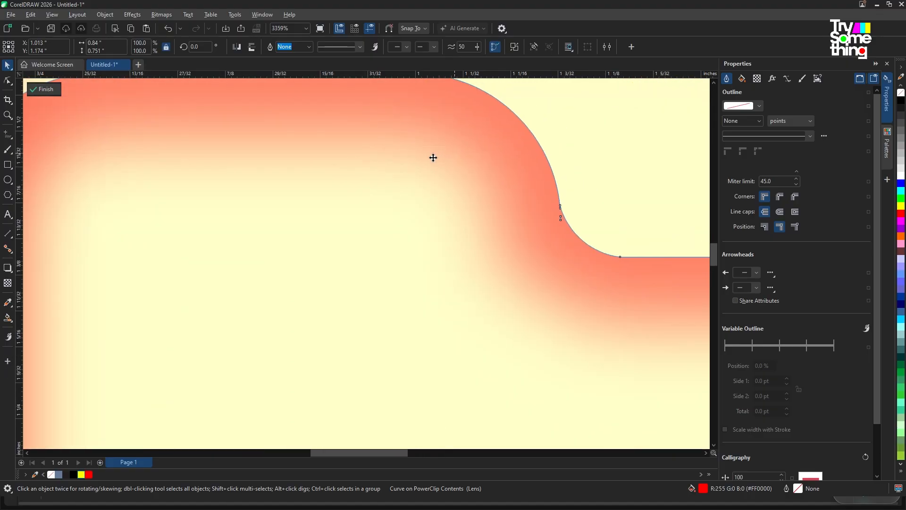
{"action": "left_click", "coordinate": [230, 194], "text": "ctrl"}
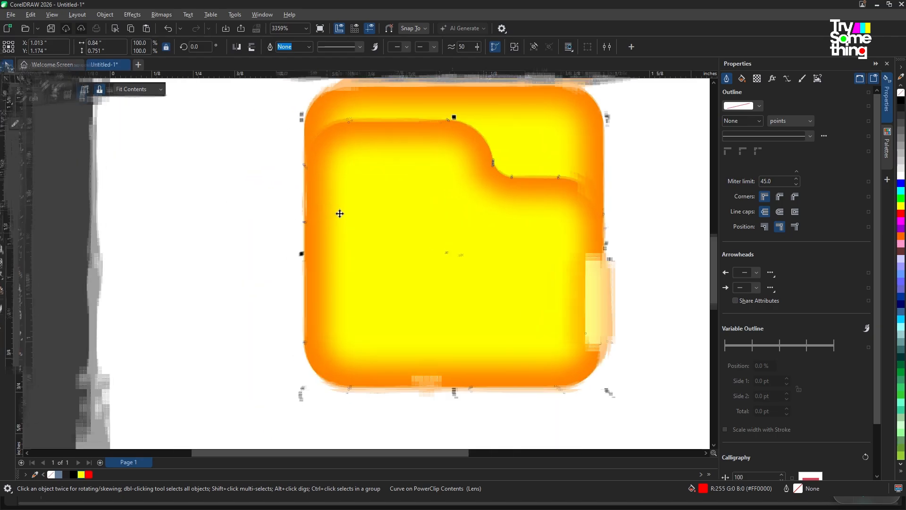
Examine the finished folder's edges and inner shadows at different zoom levels
{"action": "scroll", "coordinate": [396, 194], "scroll_direction": "down", "scroll_amount": 5}
{"action": "scroll", "coordinate": [395, 196], "scroll_direction": "up", "scroll_amount": 2}
{"action": "left_click", "coordinate": [395, 196]}
{"action": "scroll", "coordinate": [391, 186], "scroll_direction": "down", "scroll_amount": 1}
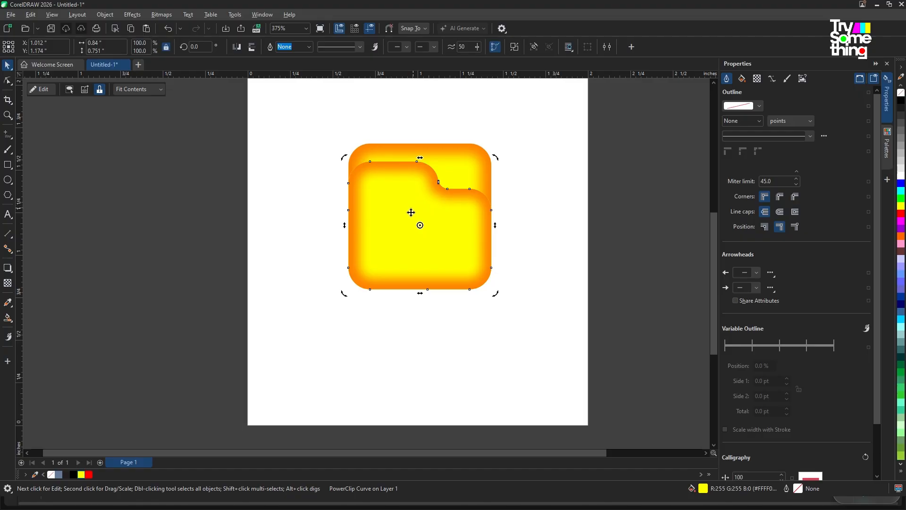
{"action": "scroll", "coordinate": [405, 199], "scroll_direction": "up", "scroll_amount": 1}
{"action": "scroll", "coordinate": [398, 199], "scroll_direction": "down", "scroll_amount": 2}
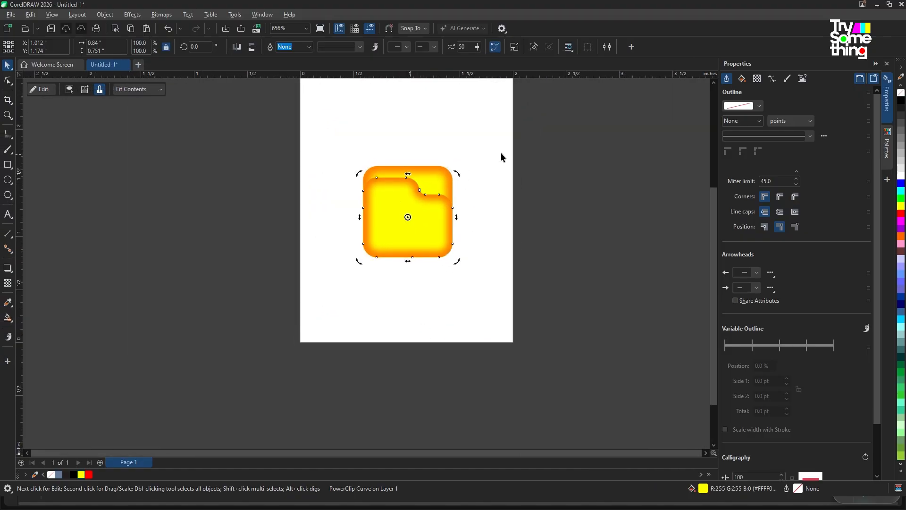
{"action": "scroll", "coordinate": [429, 247], "scroll_direction": "down", "scroll_amount": 1}
{"action": "scroll", "coordinate": [428, 227], "scroll_direction": "up", "scroll_amount": 1}
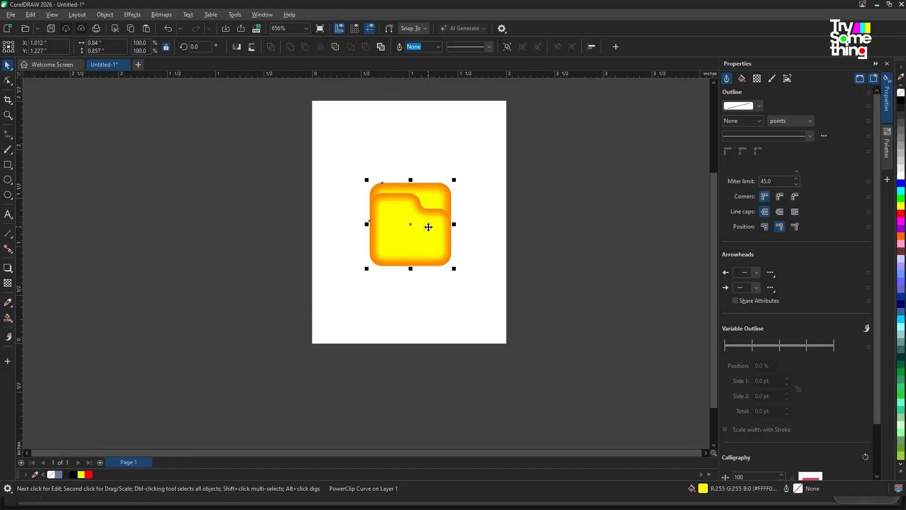
{"action": "scroll", "coordinate": [398, 235], "scroll_direction": "up", "scroll_amount": 1}
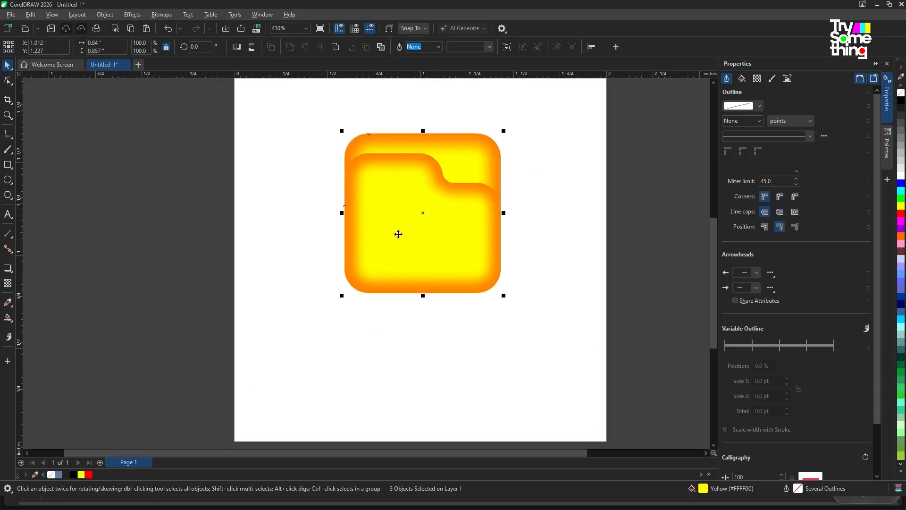
{"action": "left_click", "coordinate": [470, 223]}
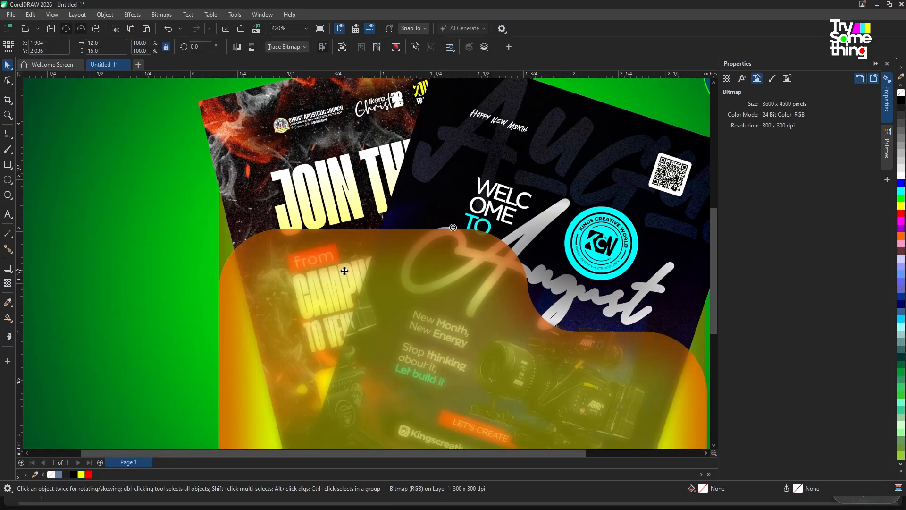
Paste in the flyer images, and scale the Folder Effect flyer to about 57.4% and move it to about X 12.501, Y 3.116 inches
{"action": "scroll", "coordinate": [361, 269], "scroll_direction": "down", "scroll_amount": 5}
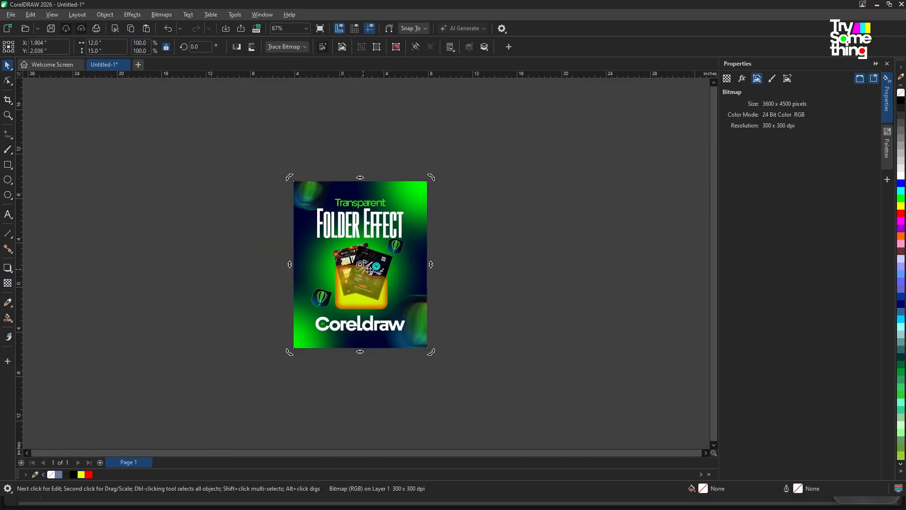
{"action": "key", "text": "ctrl+v"}
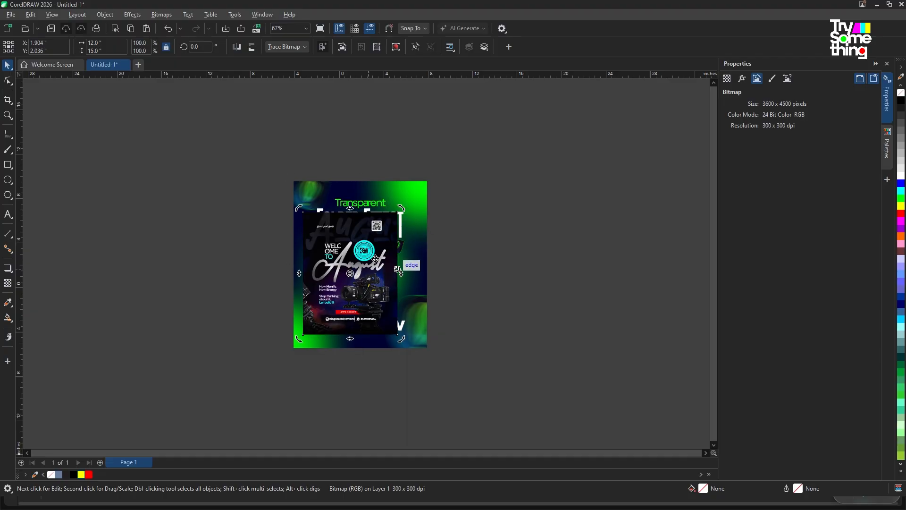
{"action": "left_click", "coordinate": [418, 200]}
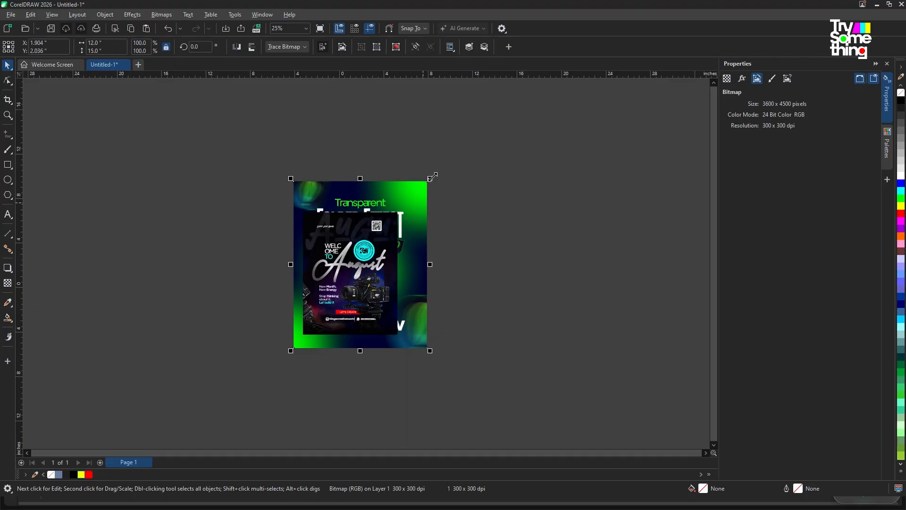
{"action": "left_click_drag", "start_coordinate": [430, 179], "coordinate": [402, 214]}
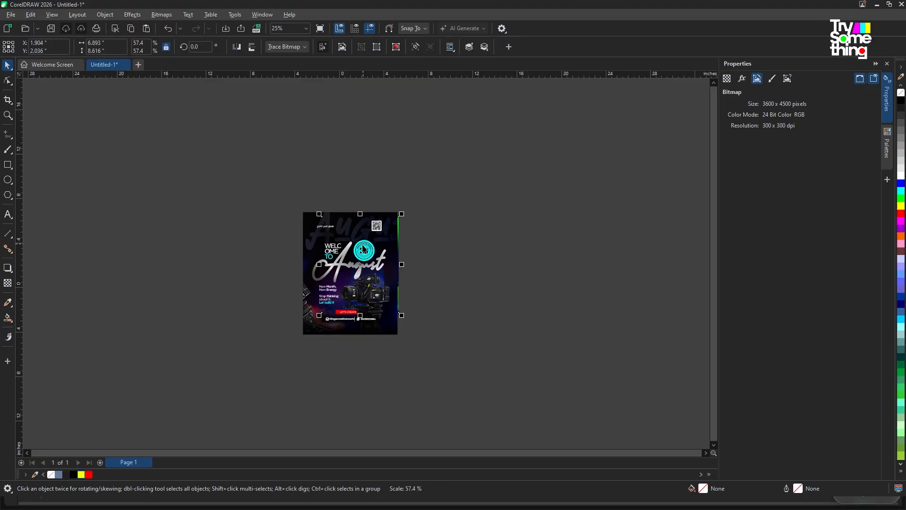
{"action": "left_click_drag", "start_coordinate": [360, 265], "coordinate": [478, 253]}
Spread the other flyers apart, with the dark August flyer at about X 9.358, Y -3.339 and the blue one at X -7.239, Y -0.746 inches
{"action": "left_click", "coordinate": [350, 269]}
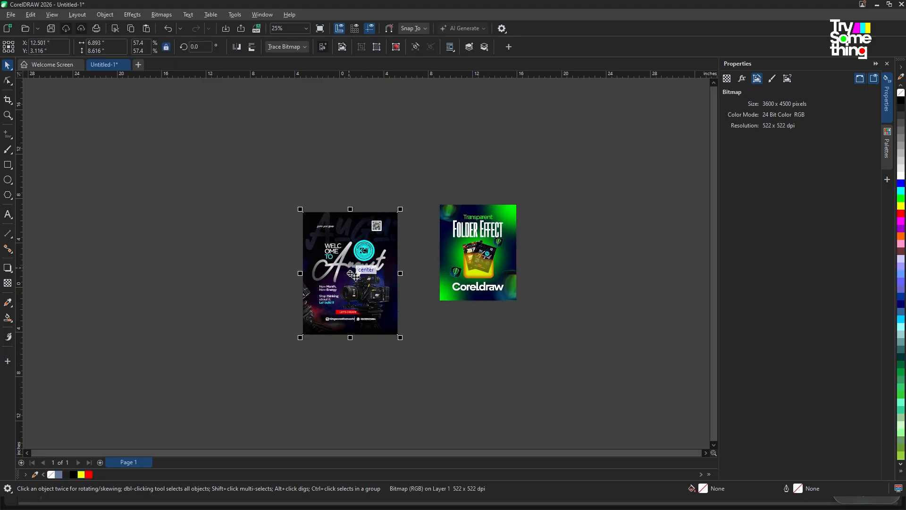
{"action": "left_click_drag", "start_coordinate": [351, 273], "coordinate": [408, 311]}
{"action": "left_click", "coordinate": [348, 268]}
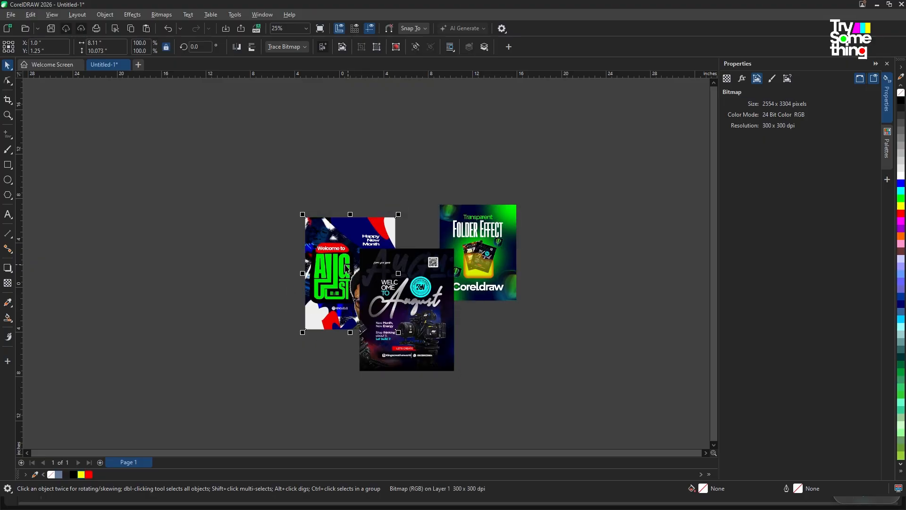
{"action": "left_click_drag", "start_coordinate": [348, 268], "coordinate": [257, 290]}
{"action": "left_click", "coordinate": [401, 293]}
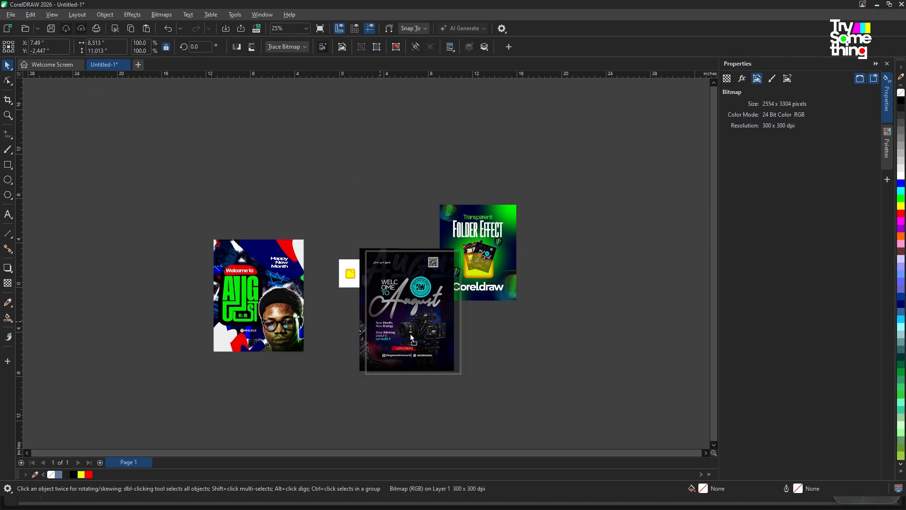
{"action": "left_click_drag", "start_coordinate": [409, 334], "coordinate": [446, 348]}
Scale the Folder Effect flyer down to about 0.747 inches wide and copy its width value
{"action": "left_click", "coordinate": [503, 209]}
{"action": "left_click_drag", "start_coordinate": [520, 201], "coordinate": [479, 266]}
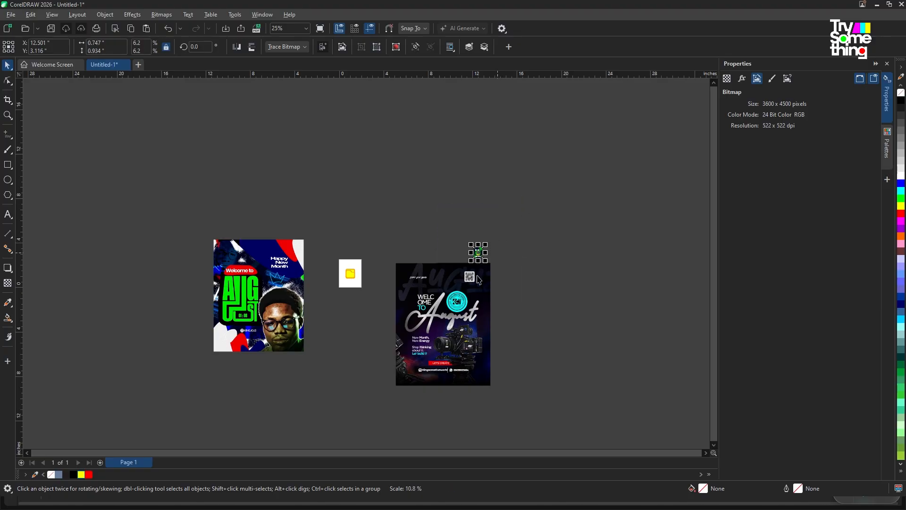
{"action": "left_click", "coordinate": [111, 44]}
{"action": "key", "text": "ctrl+c"}
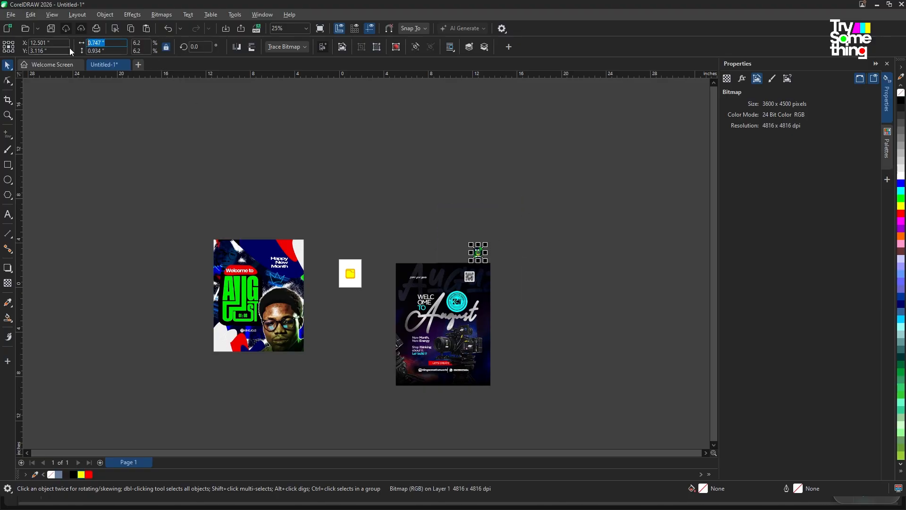
Set the width of the dark August flyer and the blue August flyer to 0.747 inches each
{"action": "left_click", "coordinate": [425, 278]}
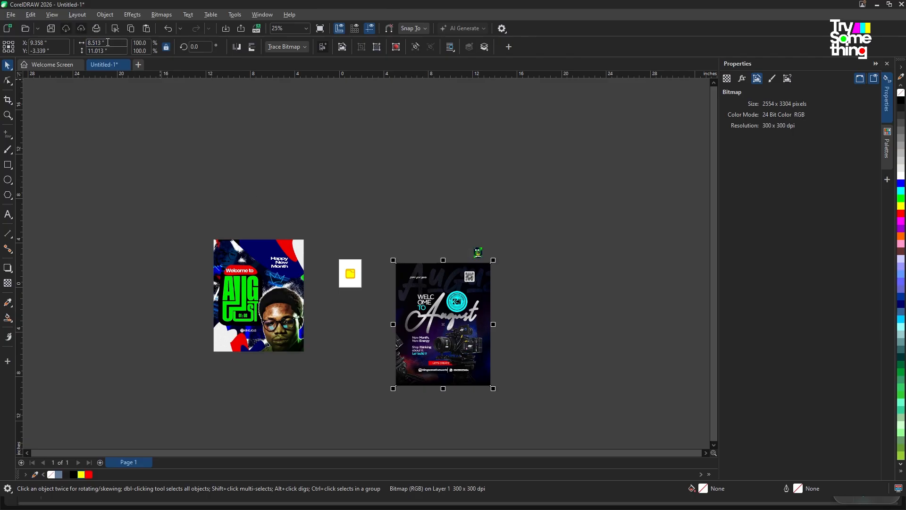
{"action": "left_click_drag", "start_coordinate": [93, 47], "coordinate": [40, 63]}
{"action": "key", "text": "ctrl+v"}
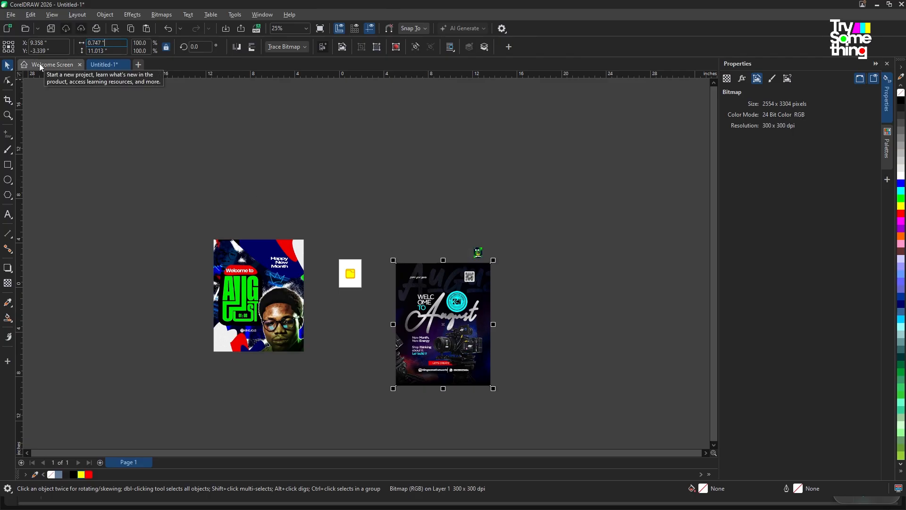
{"action": "key", "text": "Return"}
{"action": "left_click", "coordinate": [235, 255]}
{"action": "left_click_drag", "start_coordinate": [118, 42], "coordinate": [19, 55]}
{"action": "type", "text": "0.747"}
{"action": "key", "text": "Return"}
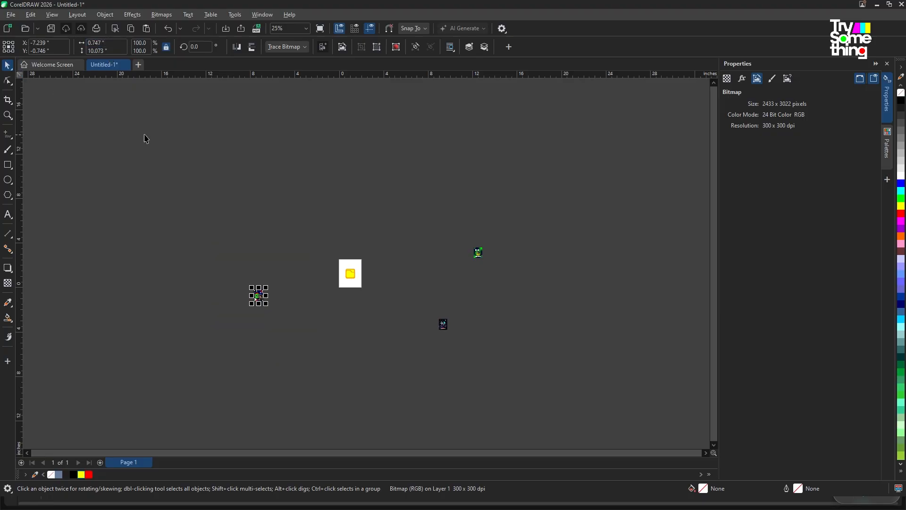
Move the blue August flyer near the other two, and align all three flyers by their centers
{"action": "scroll", "coordinate": [334, 327], "scroll_direction": "up", "scroll_amount": 1}
{"action": "left_click_drag", "start_coordinate": [199, 272], "coordinate": [477, 311]}
{"action": "left_click_drag", "start_coordinate": [613, 163], "coordinate": [427, 384]}
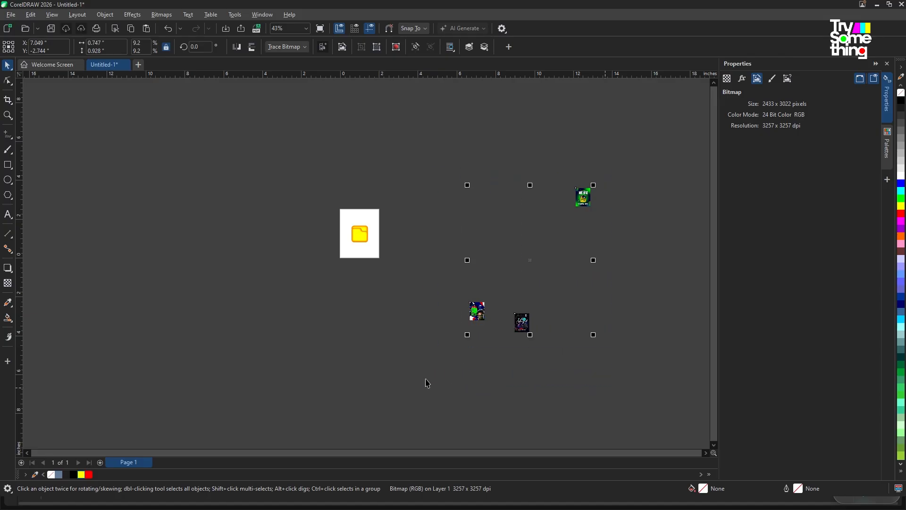
{"action": "key", "text": "c"}
{"action": "key", "text": "e"}
Move the flyer stack onto the folder's upper part and scale it to about 0.624 by 0.807 inches
{"action": "left_click_drag", "start_coordinate": [583, 192], "coordinate": [386, 177]}
{"action": "scroll", "coordinate": [353, 238], "scroll_direction": "up", "scroll_amount": 3}
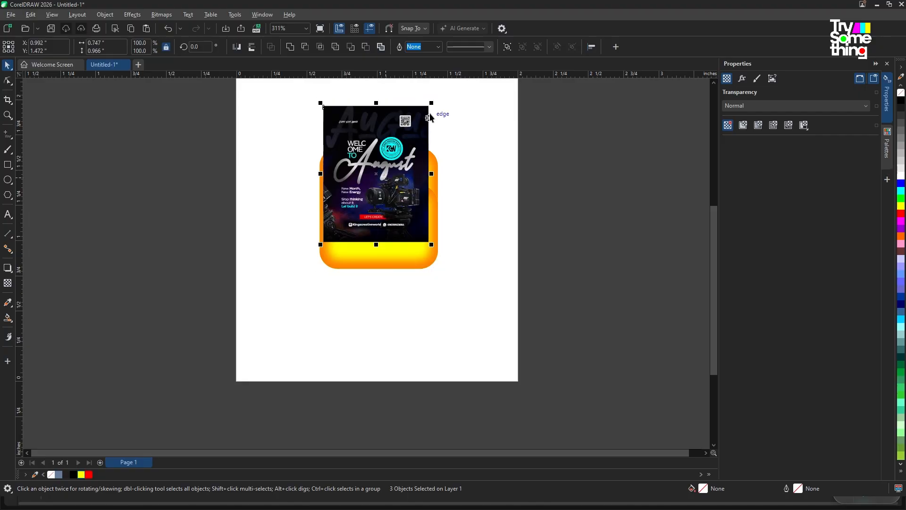
{"action": "left_click_drag", "start_coordinate": [431, 102], "coordinate": [427, 123]}
{"action": "scroll", "coordinate": [390, 171], "scroll_direction": "up", "scroll_amount": 1}
{"action": "scroll", "coordinate": [391, 176], "scroll_direction": "down", "scroll_amount": 2}
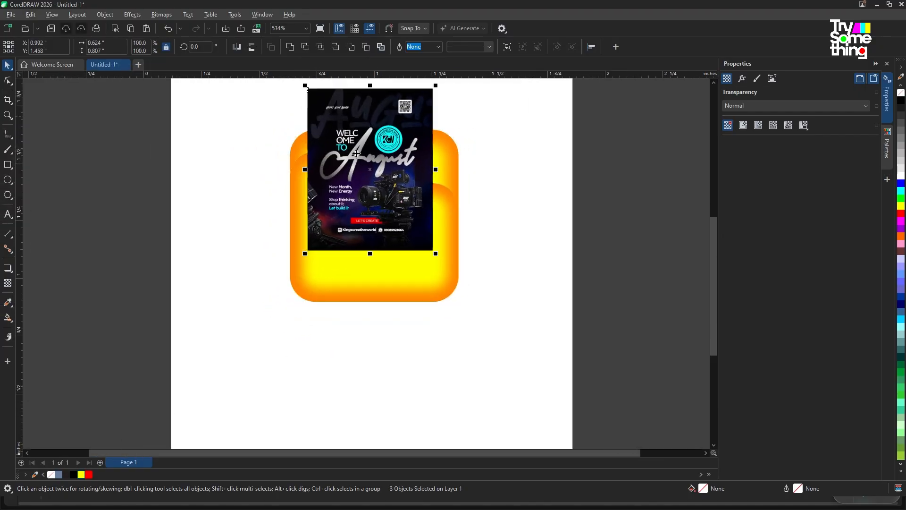
Reduce the flyer stack to about 0.575 by 0.744 inches at X 1.004, Y 1.458, and send it behind the folder's front piece
{"action": "left_click_drag", "start_coordinate": [415, 102], "coordinate": [413, 105]}
{"action": "left_click", "coordinate": [383, 144]}
{"action": "scroll", "coordinate": [383, 144], "scroll_direction": "up", "scroll_amount": 2}
{"action": "left_click_drag", "start_coordinate": [378, 145], "coordinate": [381, 146]}
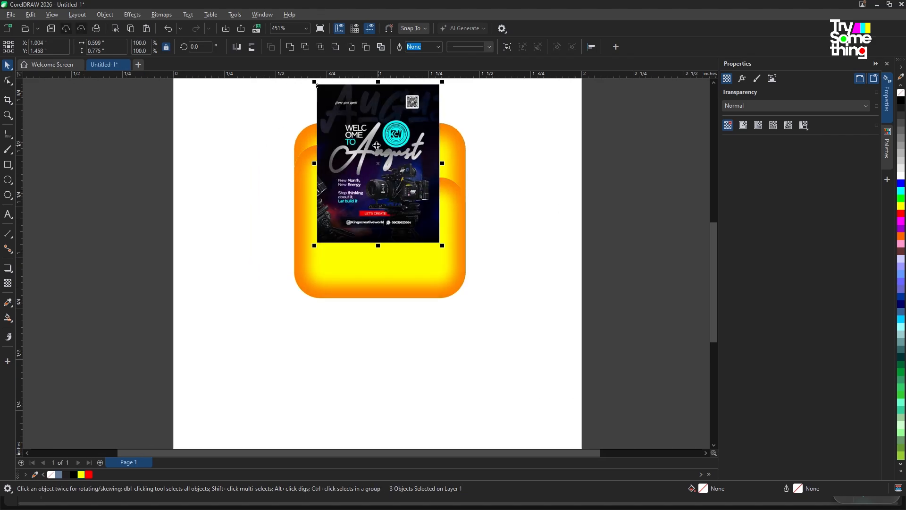
{"action": "scroll", "coordinate": [351, 145], "scroll_direction": "down", "scroll_amount": 1}
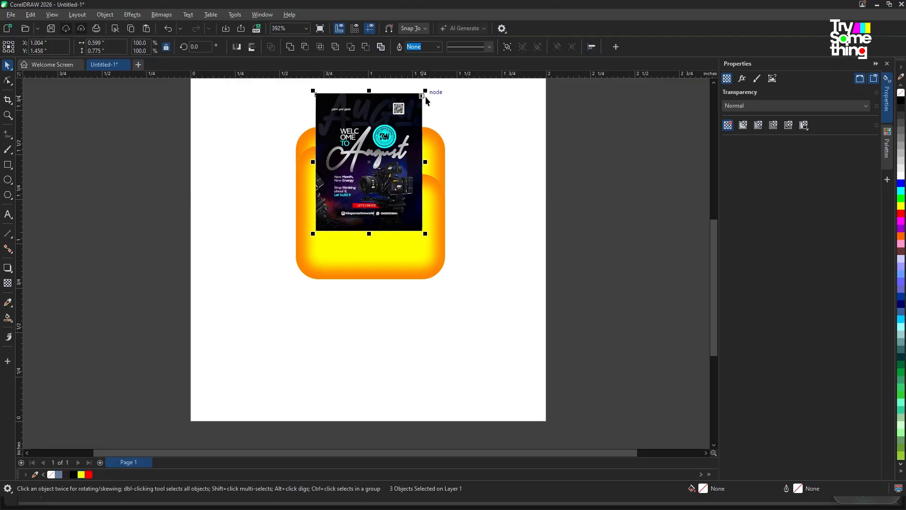
{"action": "left_click_drag", "start_coordinate": [426, 90], "coordinate": [429, 95]}
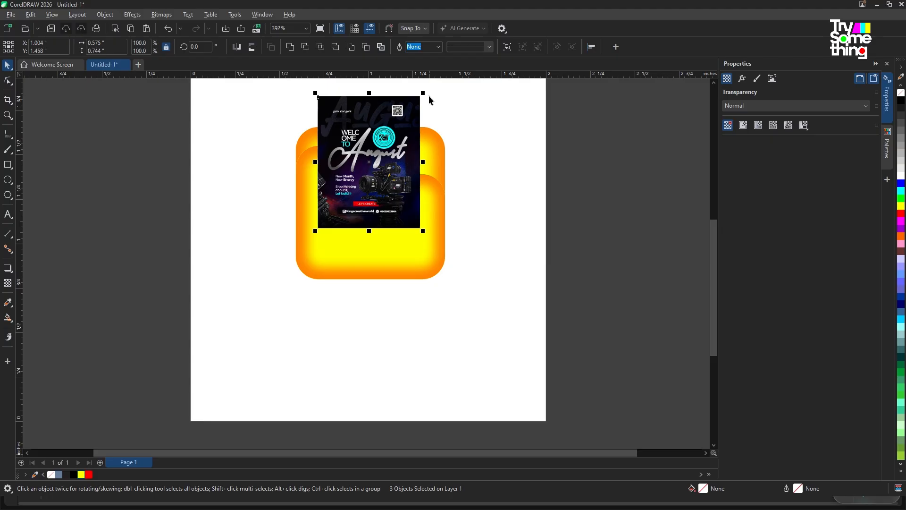
{"action": "key", "text": "ctrl+Page_Down"}
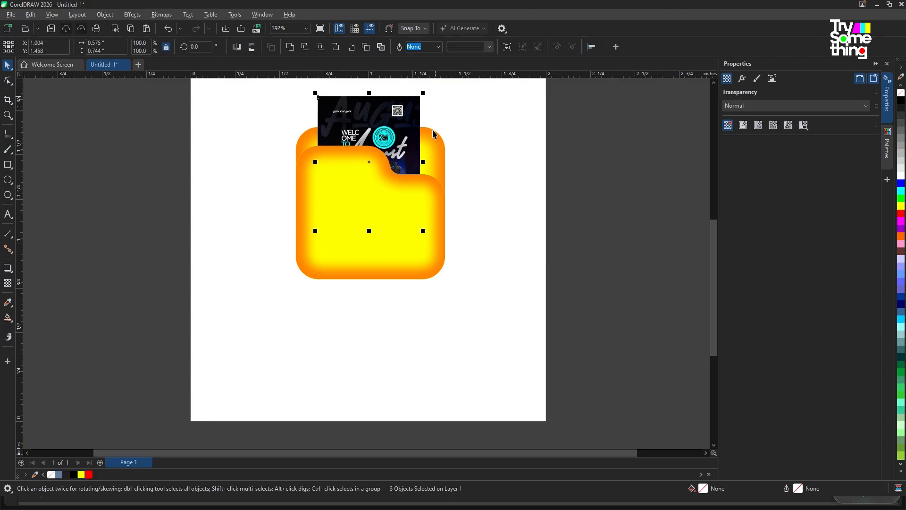
Rotate the dark August flyer to about 343.1 degrees and shift it toward the folder's right side at about X 1.15, Y 1.424 inches
{"action": "left_click", "coordinate": [395, 134]}
{"action": "left_click", "coordinate": [397, 125]}
{"action": "left_click_drag", "start_coordinate": [425, 90], "coordinate": [405, 136]}
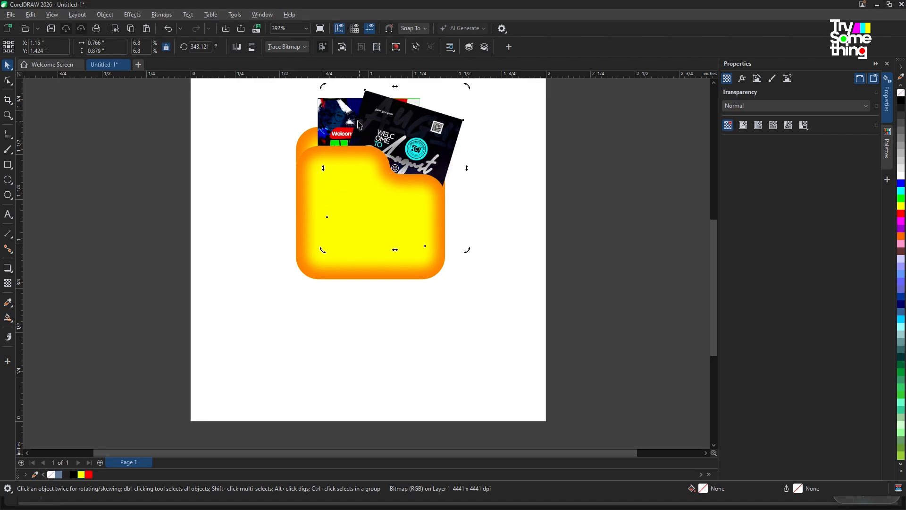
Rotate the blue August flyer to about 18.3 degrees and shift it toward the folder's left side at about X 0.875, Y 1.491 inches
{"action": "left_click", "coordinate": [340, 108]}
{"action": "left_click", "coordinate": [333, 103]}
{"action": "mouse_move", "coordinate": [315, 96]}
{"action": "left_mouse_down"}
{"action": "mouse_move", "coordinate": [293, 113]}
{"action": "mouse_move", "coordinate": [334, 118]}
{"action": "mouse_move", "coordinate": [316, 112]}
{"action": "left_mouse_up"}
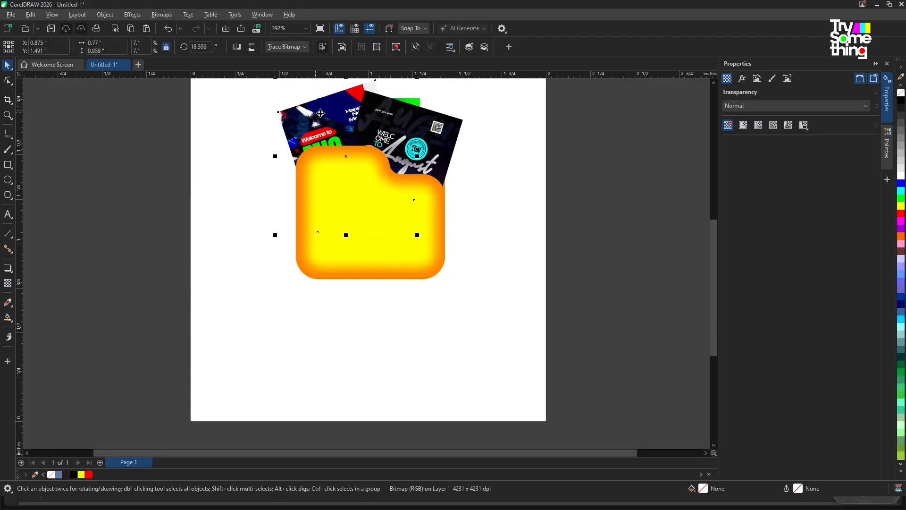
Nudge the dark August flyer slightly outward and raise the green flyer behind it to about X 1.04, Y 1.611 inches
{"action": "left_click", "coordinate": [433, 128]}
{"action": "left_click_drag", "start_coordinate": [431, 127], "coordinate": [423, 126]}
{"action": "left_click", "coordinate": [412, 101]}
{"action": "scroll", "coordinate": [411, 104], "scroll_direction": "down", "scroll_amount": 2}
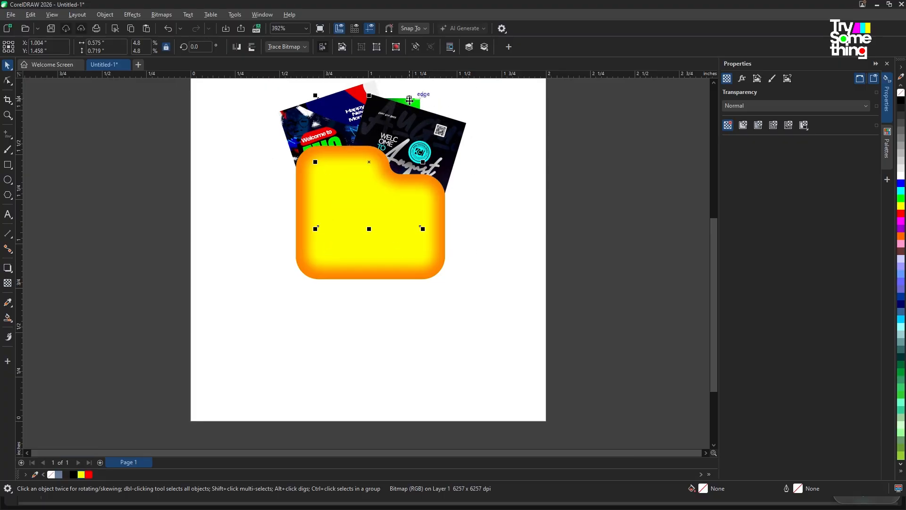
{"action": "scroll", "coordinate": [403, 90], "scroll_direction": "up", "scroll_amount": 2}
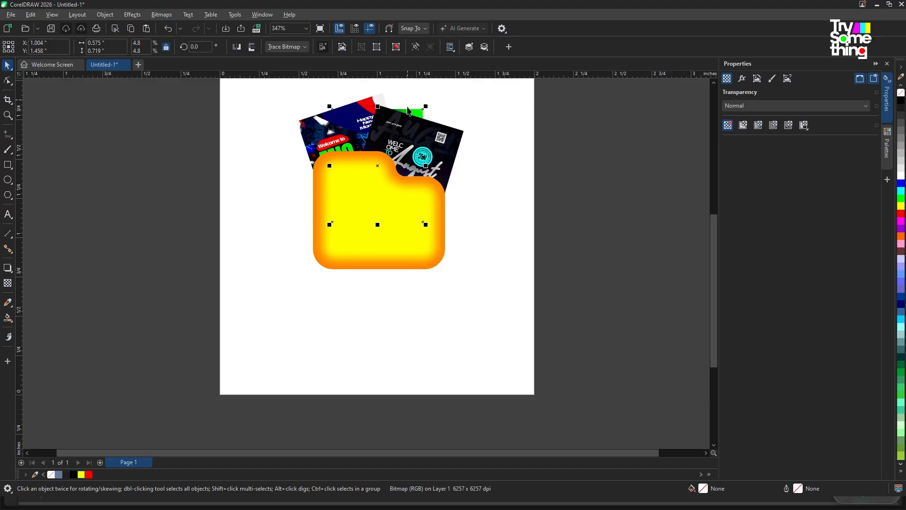
{"action": "mouse_move", "coordinate": [409, 111]}
{"action": "left_mouse_down"}
{"action": "mouse_move", "coordinate": [411, 93]}
{"action": "mouse_move", "coordinate": [415, 100]}
{"action": "left_mouse_up"}
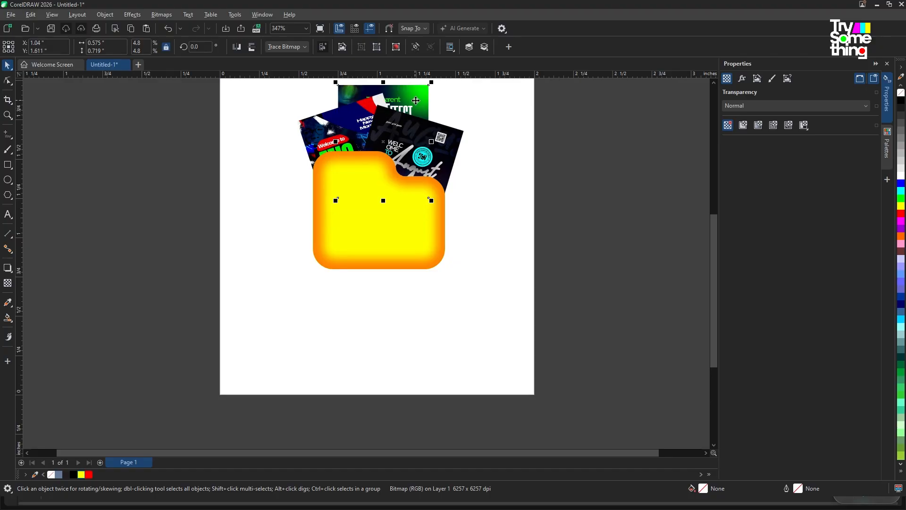
{"action": "scroll", "coordinate": [410, 103], "scroll_direction": "down", "scroll_amount": 1}
{"action": "scroll", "coordinate": [408, 104], "scroll_direction": "up", "scroll_amount": 2}
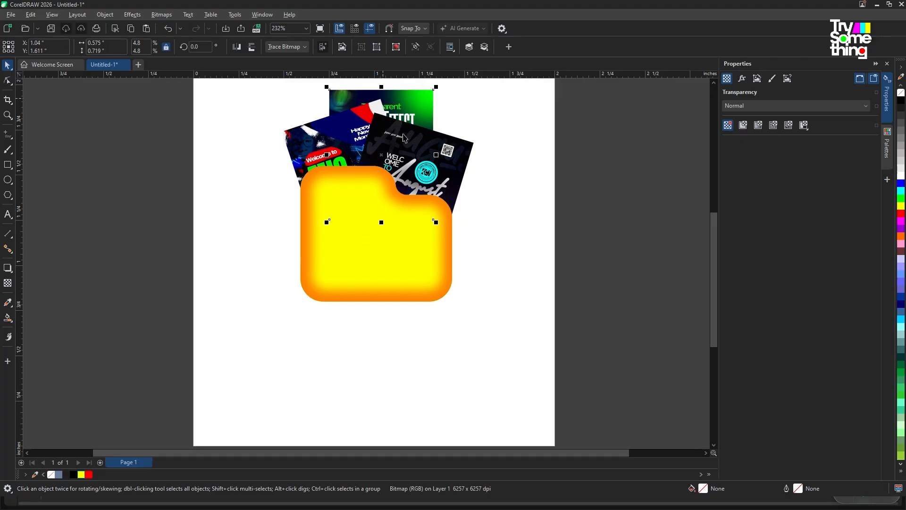
Group the green, dark August and blue August flyers into one object
{"action": "left_click", "coordinate": [455, 154], "text": "shift"}
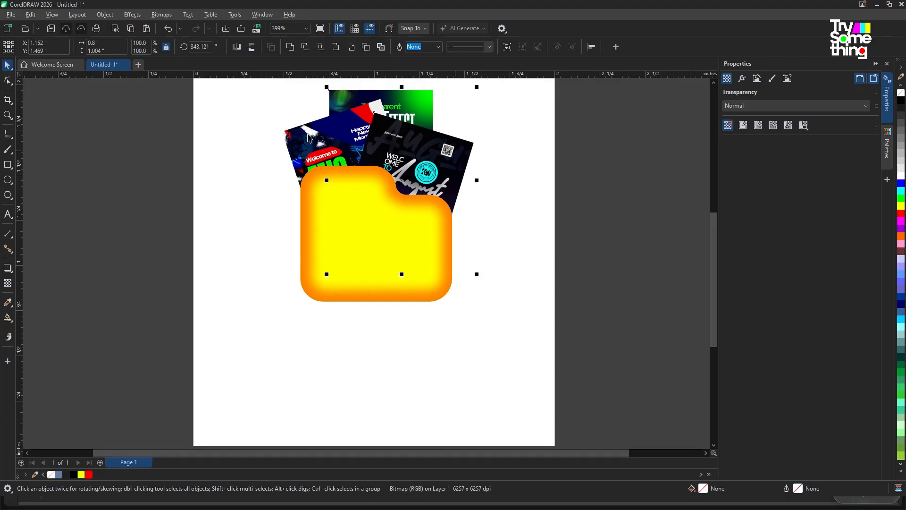
{"action": "scroll", "coordinate": [362, 154], "scroll_direction": "down", "scroll_amount": 3}
{"action": "left_click", "coordinate": [364, 132], "text": "shift"}
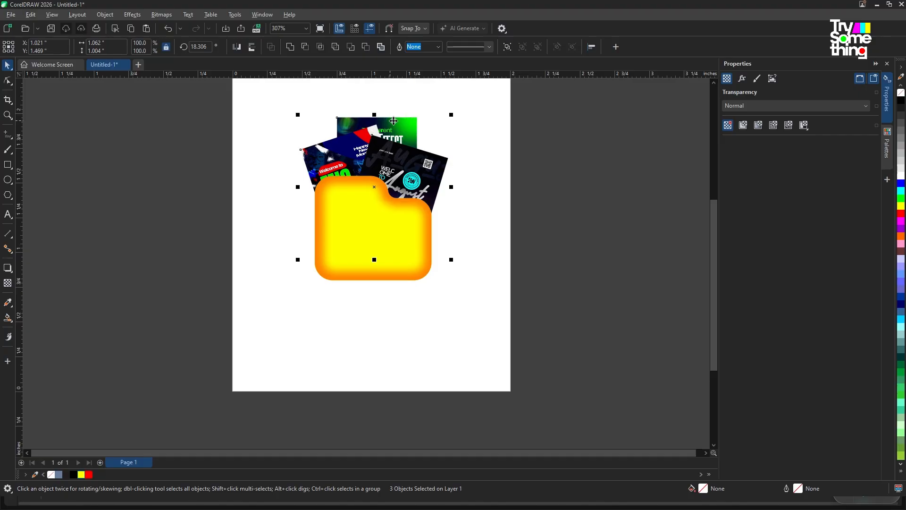
{"action": "key", "text": "ctrl+g"}
{"action": "scroll", "coordinate": [391, 142], "scroll_direction": "down", "scroll_amount": 3}
{"action": "scroll", "coordinate": [397, 155], "scroll_direction": "up", "scroll_amount": 2}
{"action": "scroll", "coordinate": [402, 166], "scroll_direction": "up", "scroll_amount": 3}
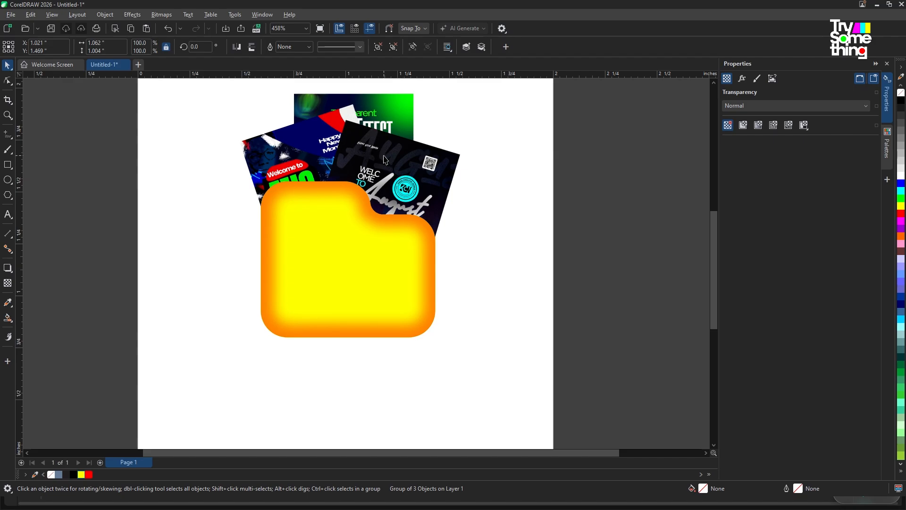
{"action": "left_click", "coordinate": [383, 157]}
{"action": "scroll", "coordinate": [368, 140], "scroll_direction": "up", "scroll_amount": 1}
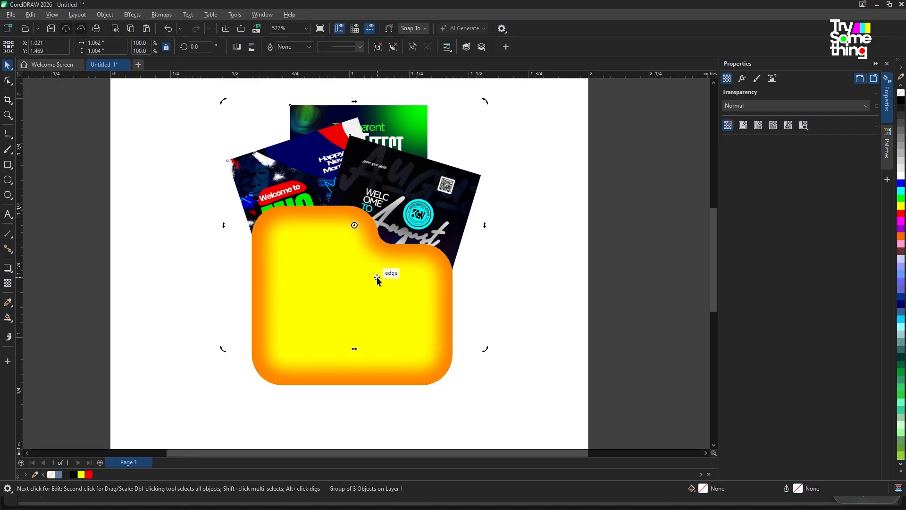
Paste a copy of the flyer group inside the folder front's PowerClip and send it behind the red inner shadow
{"action": "left_click", "coordinate": [349, 289], "text": "ctrl"}
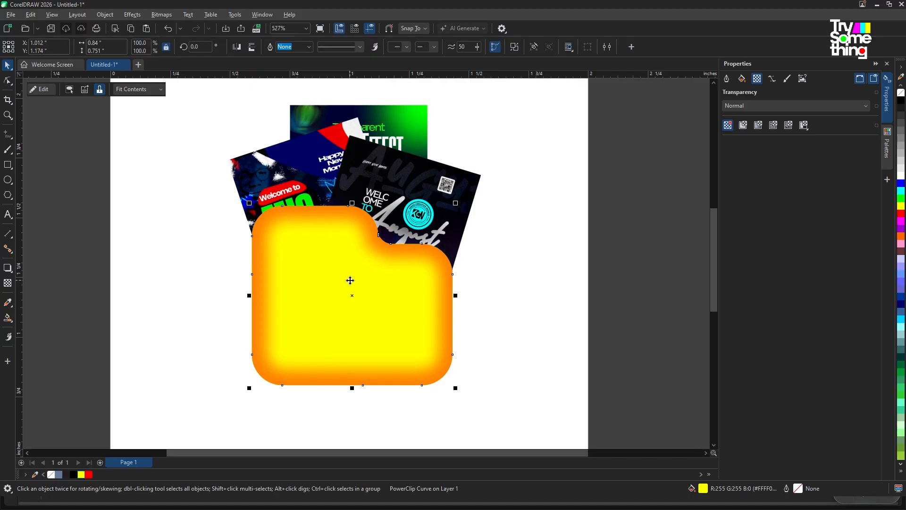
{"action": "left_click", "coordinate": [349, 279], "text": "ctrl"}
{"action": "left_click", "coordinate": [361, 263]}
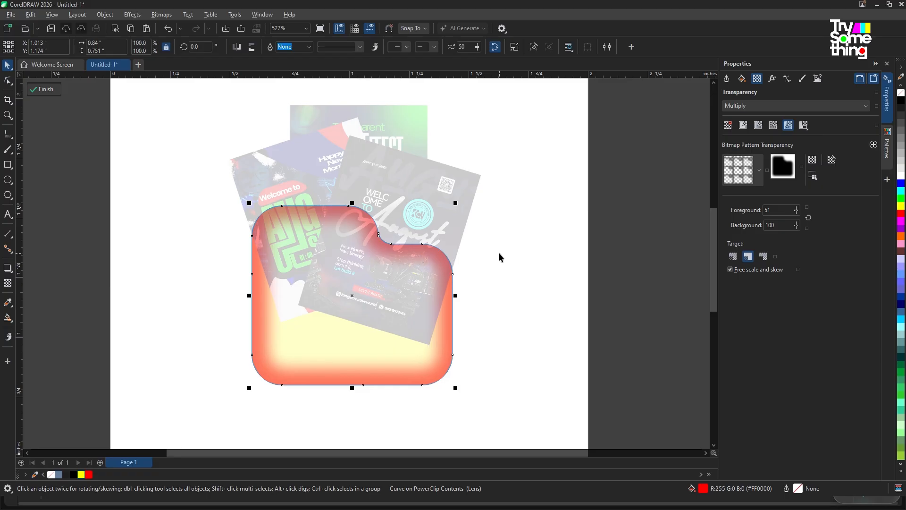
{"action": "key", "text": "ctrl+v"}
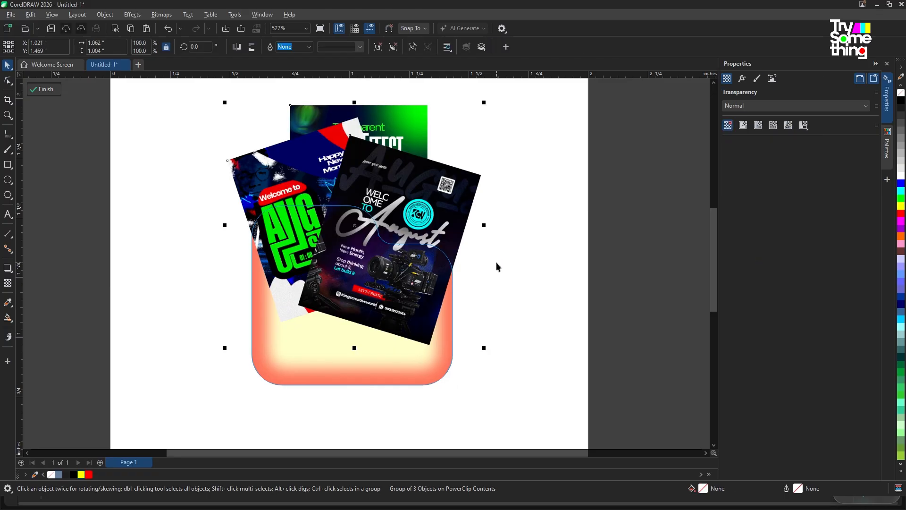
{"action": "scroll", "coordinate": [371, 235], "scroll_direction": "down", "scroll_amount": 3}
{"action": "scroll", "coordinate": [364, 234], "scroll_direction": "up", "scroll_amount": 4}
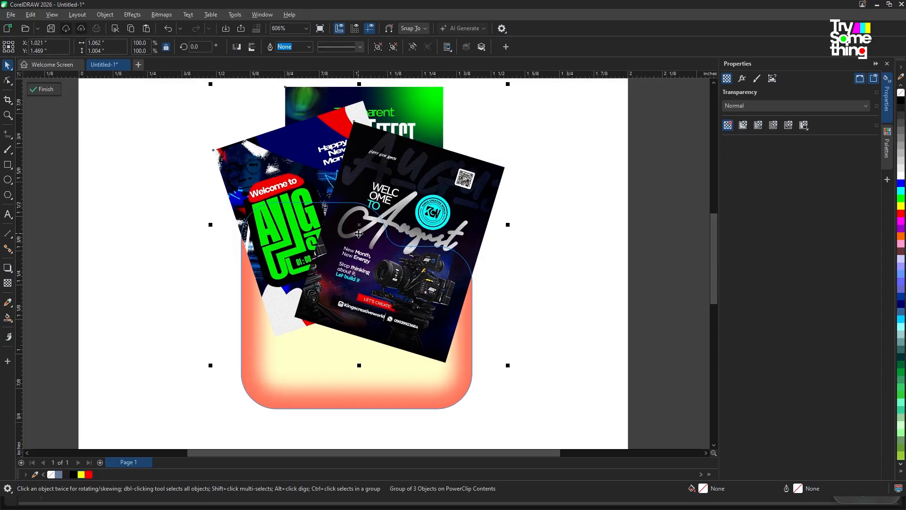
{"action": "key", "text": "shift+Page_Down"}
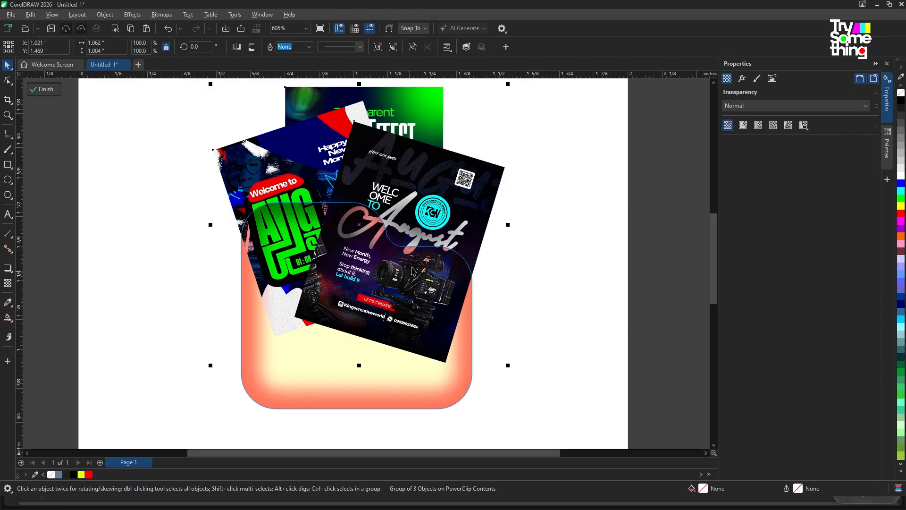
Convert the pasted flyer group inside the PowerClip to a 300 dpi bitmap
{"action": "scroll", "coordinate": [399, 178], "scroll_direction": "down", "scroll_amount": 3}
{"action": "scroll", "coordinate": [399, 178], "scroll_direction": "up", "scroll_amount": 2}
{"action": "key", "text": "alt+b"}
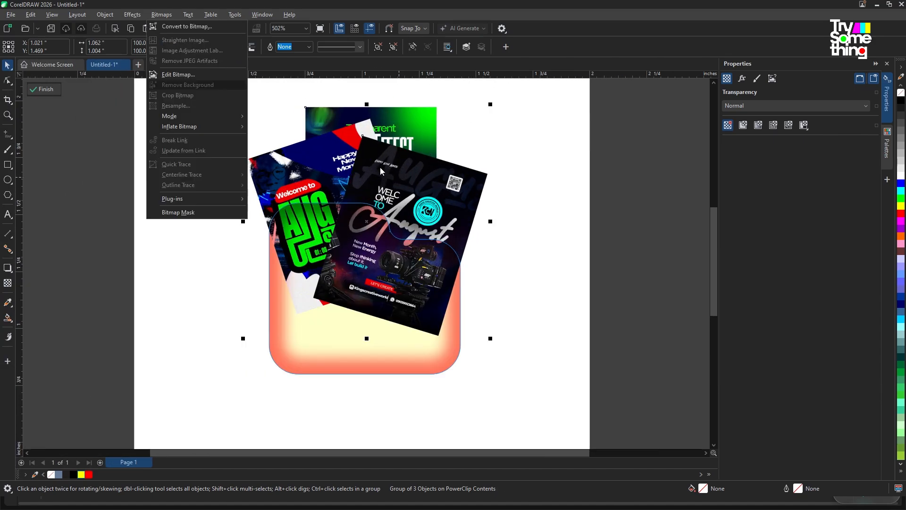
{"action": "key", "text": "Return"}
{"action": "left_click", "coordinate": [467, 311]}
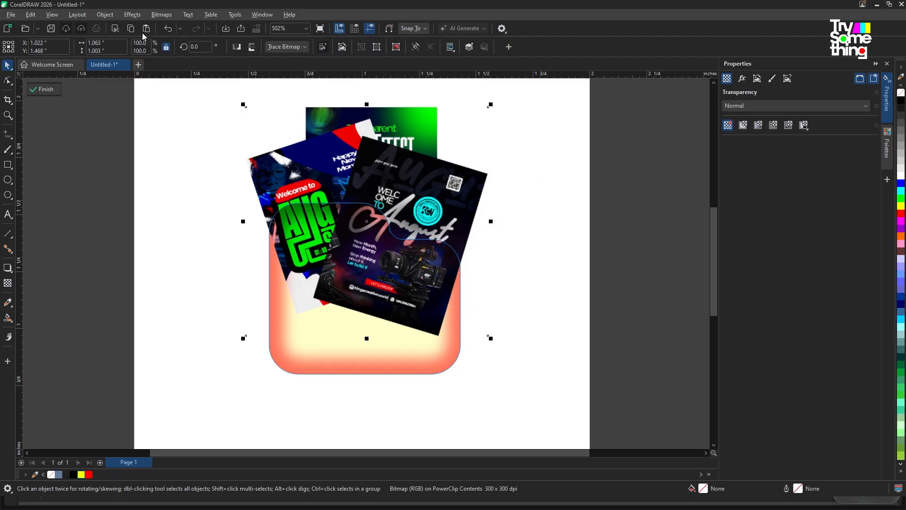
Apply a Gaussian Blur with radius 2.2 to the flyer bitmap and finish editing the PowerClip contents
{"action": "left_click", "coordinate": [126, 16]}
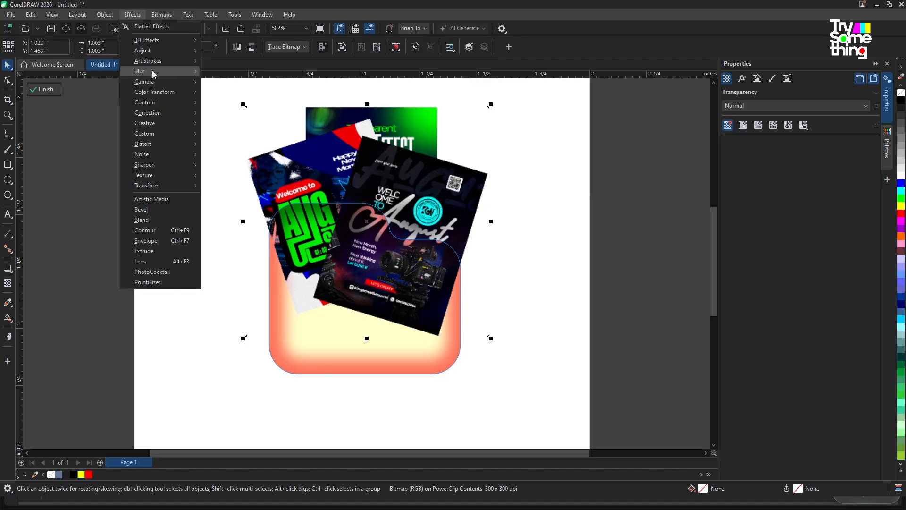
{"action": "mouse_move", "coordinate": [152, 70]}
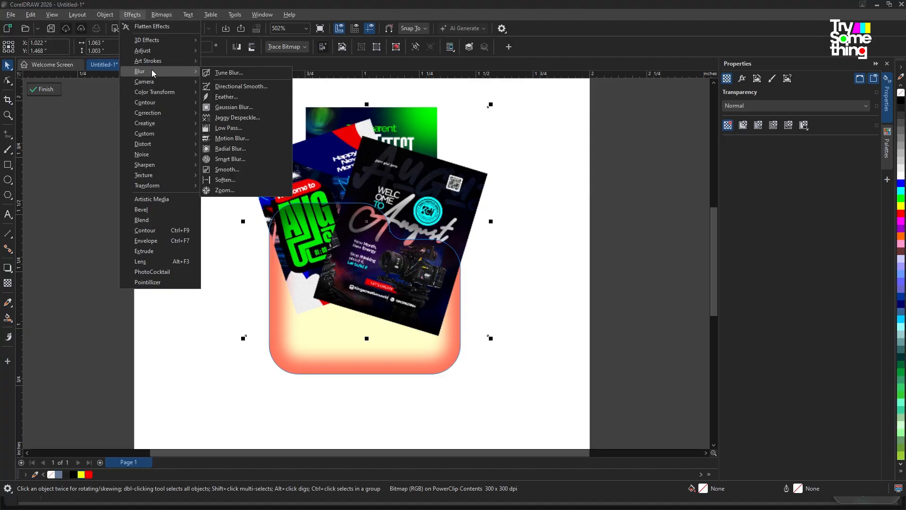
{"action": "left_click", "coordinate": [231, 108]}
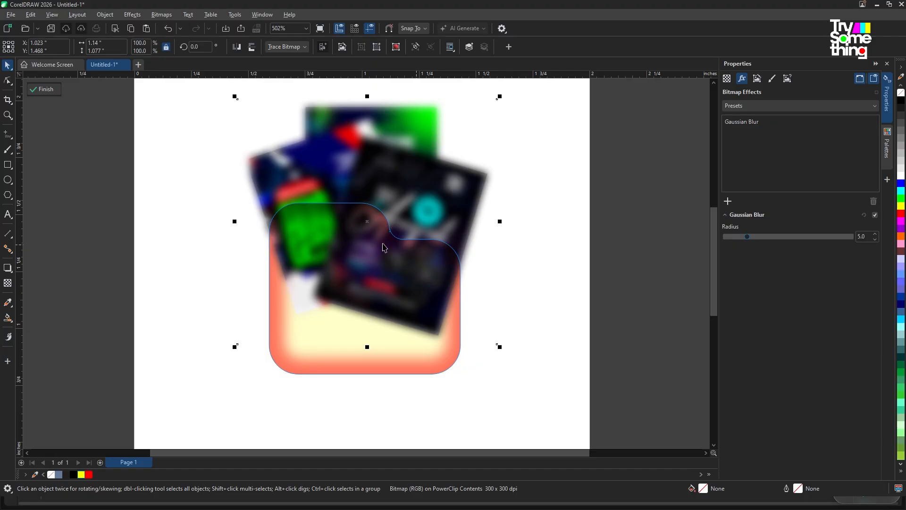
{"action": "scroll", "coordinate": [421, 256], "scroll_direction": "up", "scroll_amount": 2}
{"action": "scroll", "coordinate": [406, 222], "scroll_direction": "down", "scroll_amount": 1}
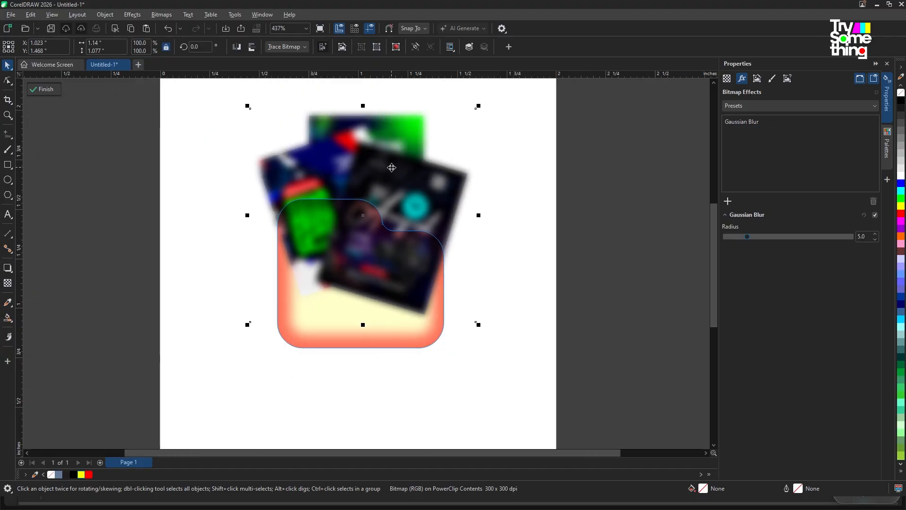
{"action": "scroll", "coordinate": [401, 222], "scroll_direction": "up", "scroll_amount": 1}
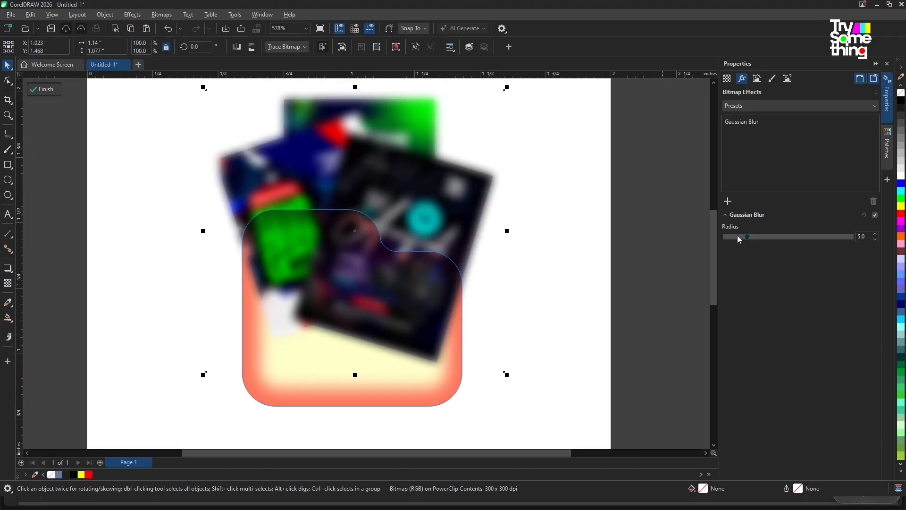
{"action": "left_click", "coordinate": [741, 236]}
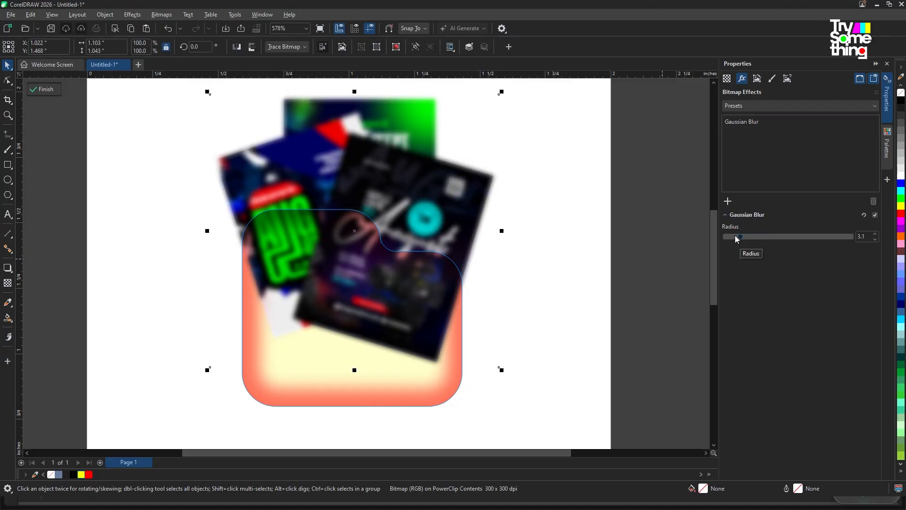
{"action": "left_click", "coordinate": [737, 237]}
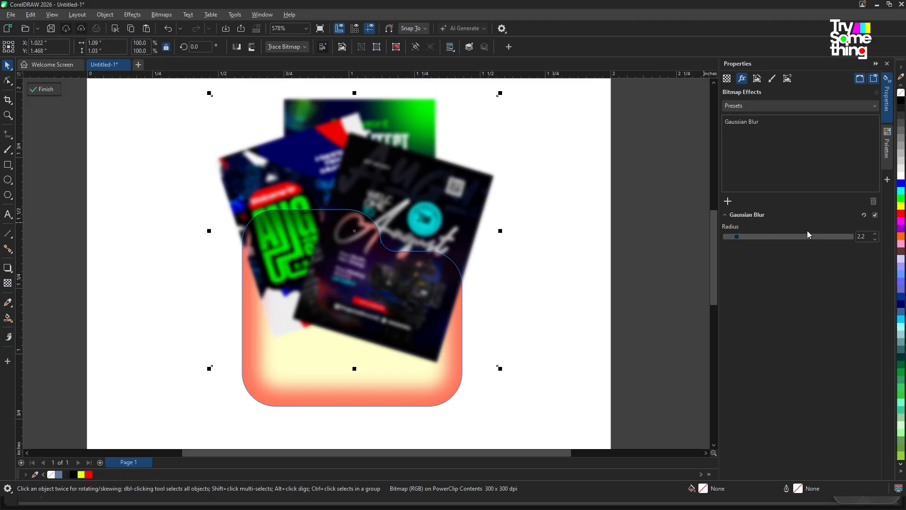
{"action": "left_click", "coordinate": [661, 216], "text": "ctrl"}
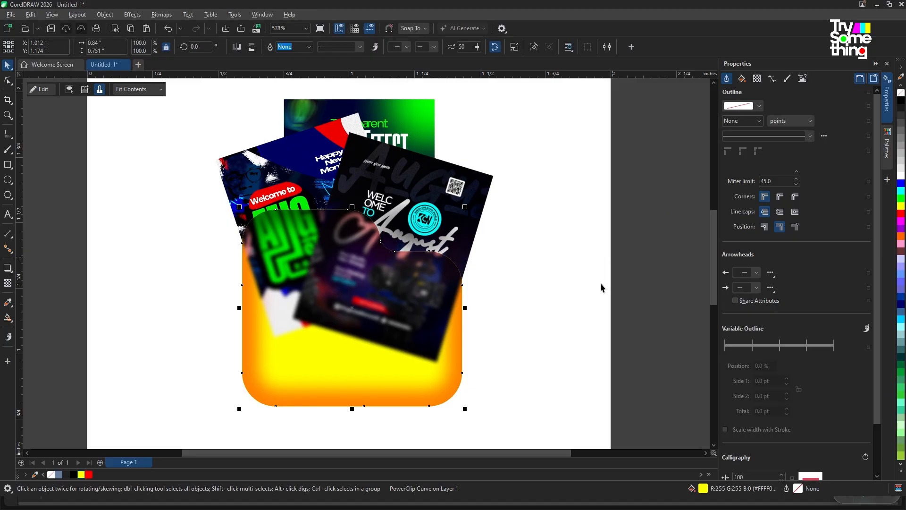
Reopen the folder front's PowerClip, give the blurred flyer bitmap a uniform transparency of 20, and finish editing
{"action": "left_click", "coordinate": [422, 312], "text": "ctrl"}
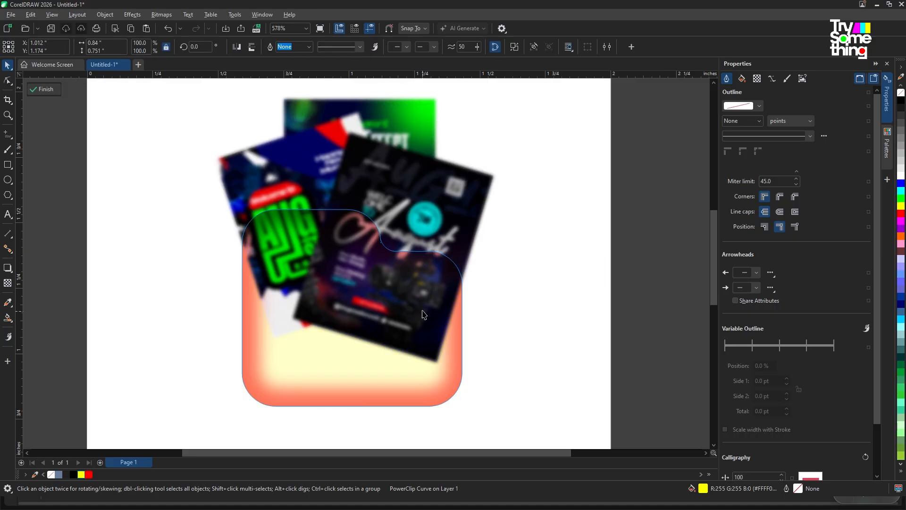
{"action": "left_click", "coordinate": [456, 215]}
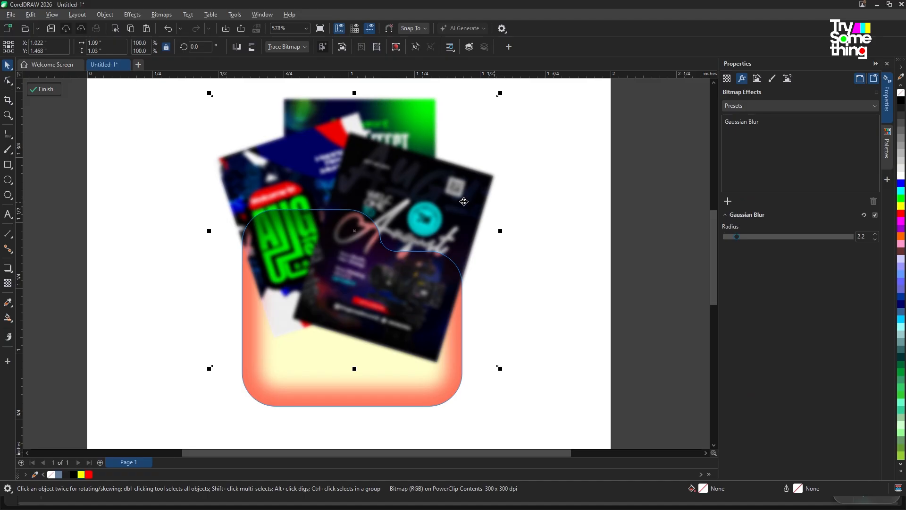
{"action": "scroll", "coordinate": [459, 197], "scroll_direction": "down", "scroll_amount": 2}
{"action": "scroll", "coordinate": [459, 197], "scroll_direction": "up", "scroll_amount": 2}
{"action": "scroll", "coordinate": [454, 201], "scroll_direction": "up", "scroll_amount": 2}
{"action": "left_click", "coordinate": [446, 203]}
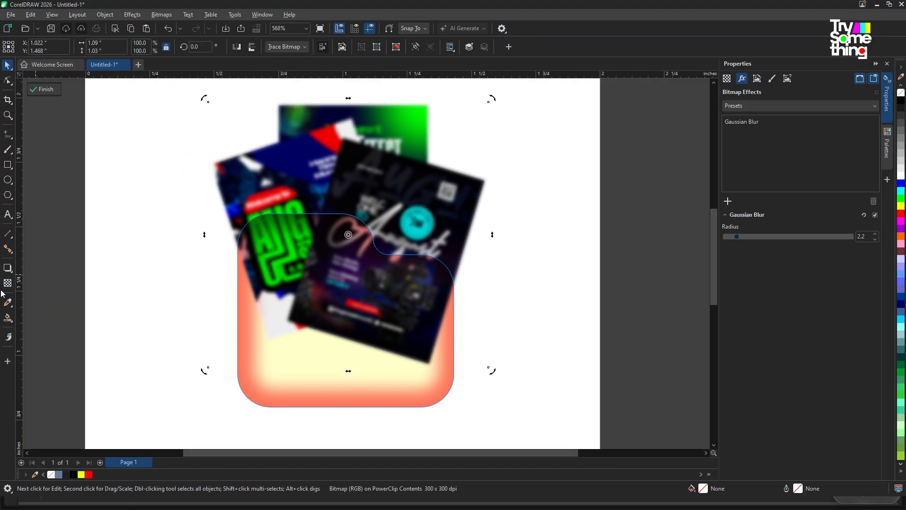
{"action": "left_click", "coordinate": [6, 285]}
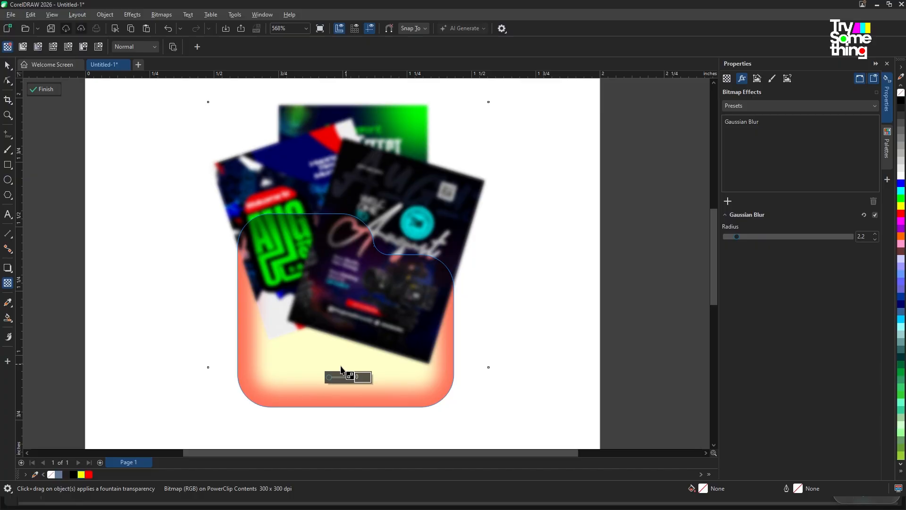
{"action": "left_click_drag", "start_coordinate": [330, 377], "coordinate": [338, 379]}
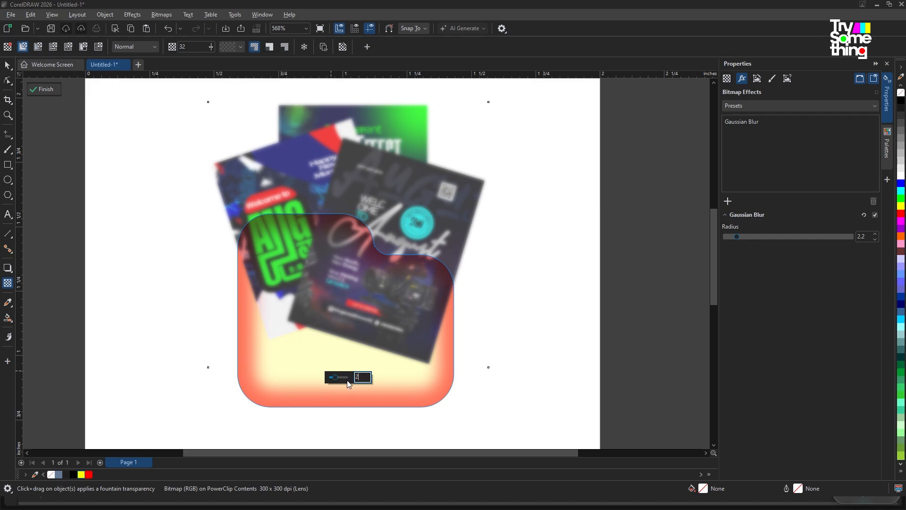
{"action": "key", "text": "Return"}
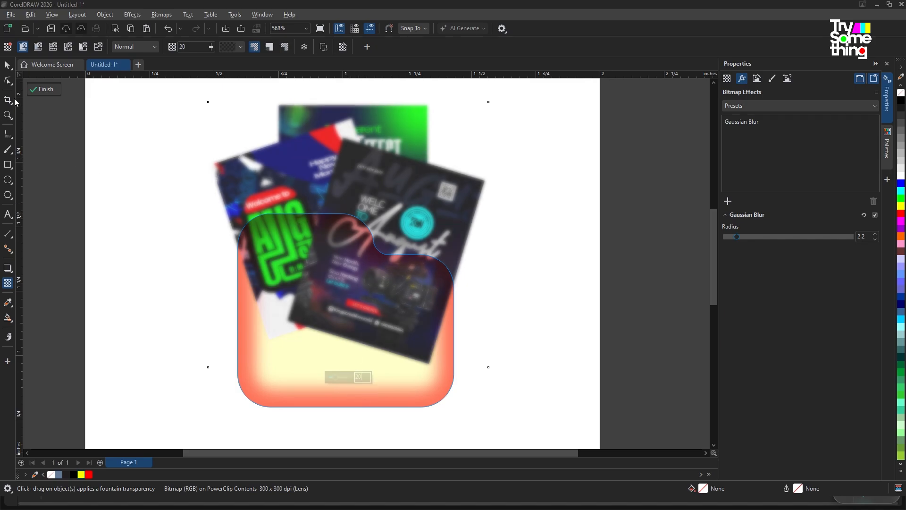
{"action": "left_click", "coordinate": [31, 91]}
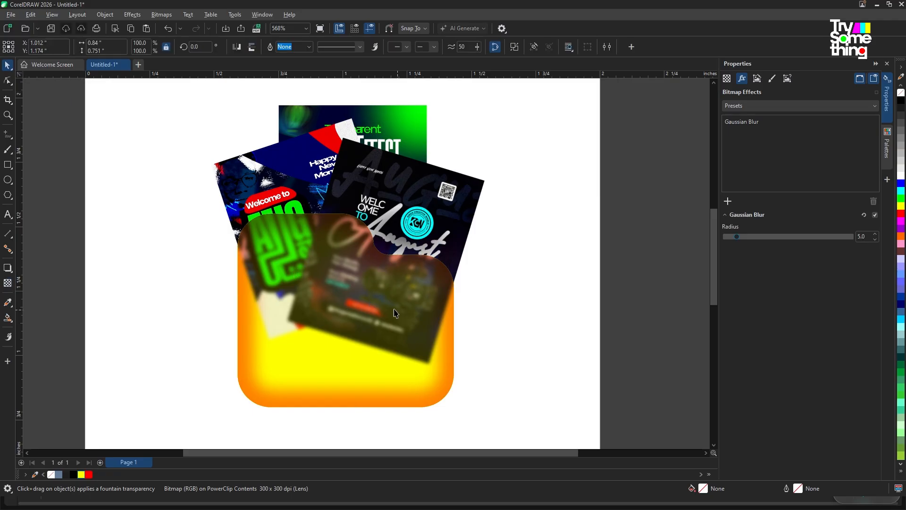
Examine the blurred flyers showing through the folder's front piece up close
{"action": "key", "text": "Escape"}
{"action": "scroll", "coordinate": [347, 297], "scroll_direction": "up", "scroll_amount": 2}
{"action": "scroll", "coordinate": [354, 298], "scroll_direction": "up", "scroll_amount": 1}
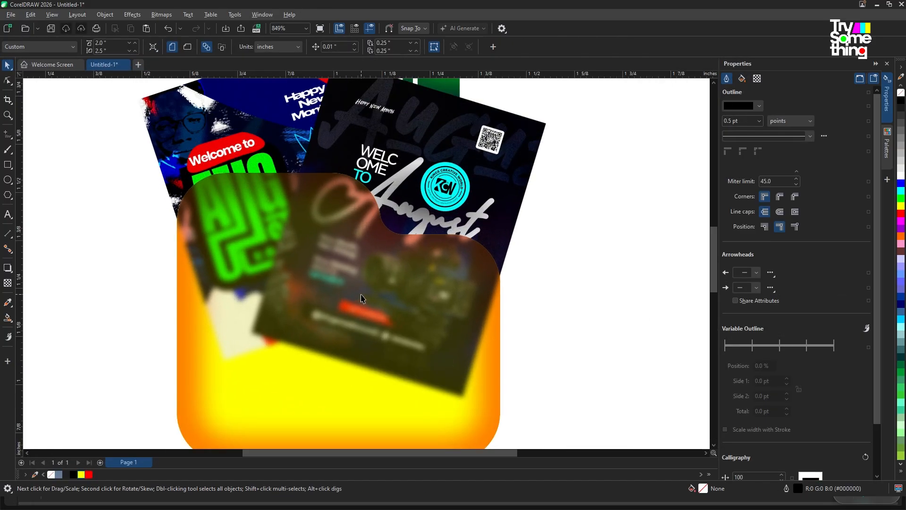
{"action": "scroll", "coordinate": [361, 298], "scroll_direction": "down", "scroll_amount": 2}
{"action": "left_click", "coordinate": [362, 299]}
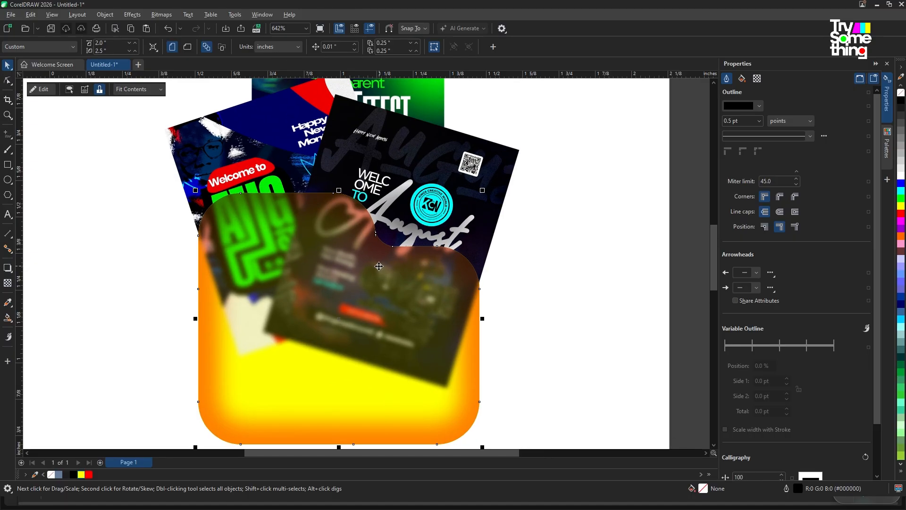
{"action": "scroll", "coordinate": [379, 266], "scroll_direction": "up", "scroll_amount": 2}
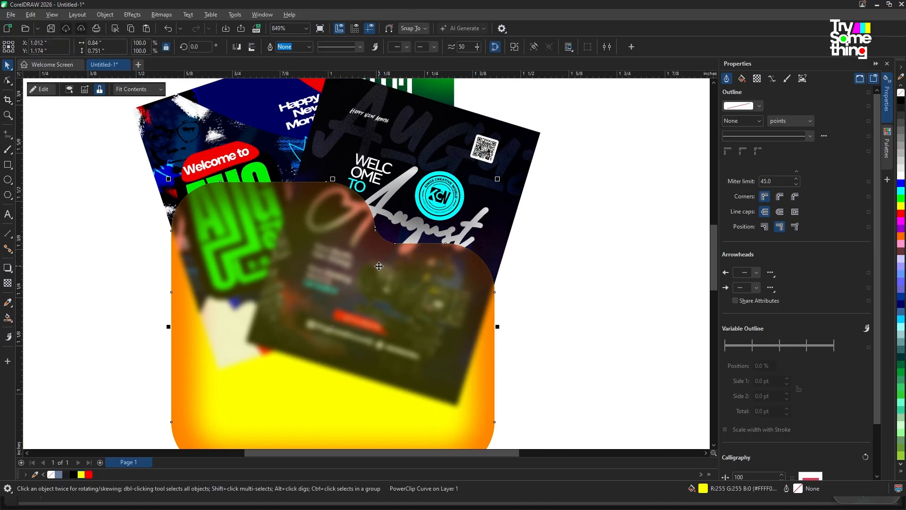
{"action": "scroll", "coordinate": [379, 266], "scroll_direction": "up", "scroll_amount": 4}
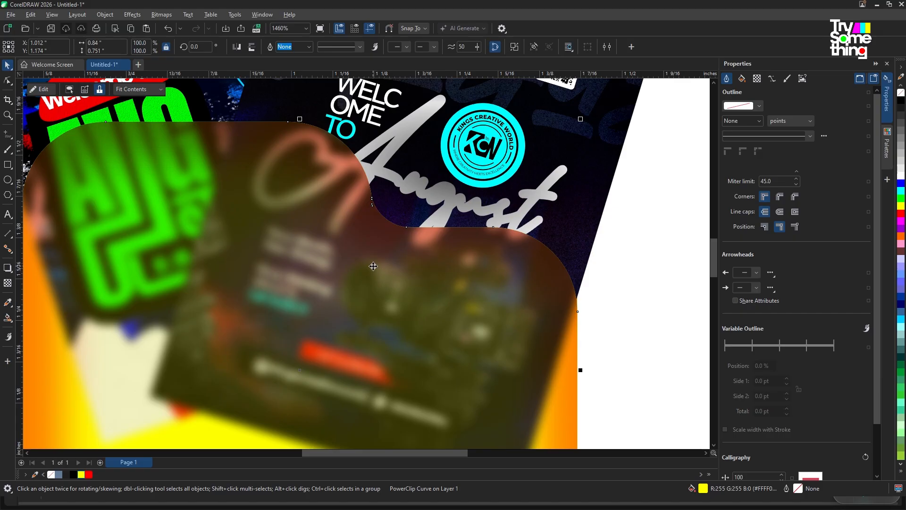
{"action": "scroll", "coordinate": [373, 266], "scroll_direction": "down", "scroll_amount": 2}
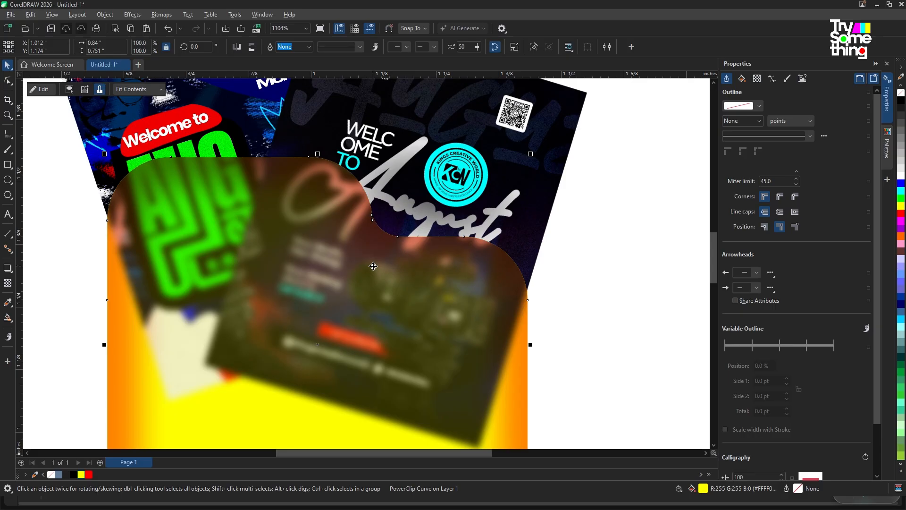
Stretch the folder's orange-yellow back piece upward until its upper edge sits just above the tallest flyer
{"action": "scroll", "coordinate": [373, 266], "scroll_direction": "down", "scroll_amount": 3}
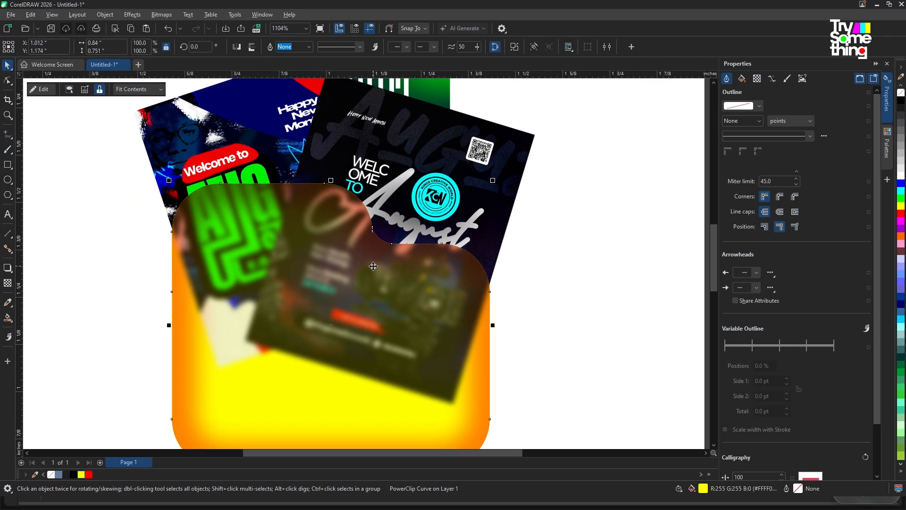
{"action": "left_click", "coordinate": [427, 280]}
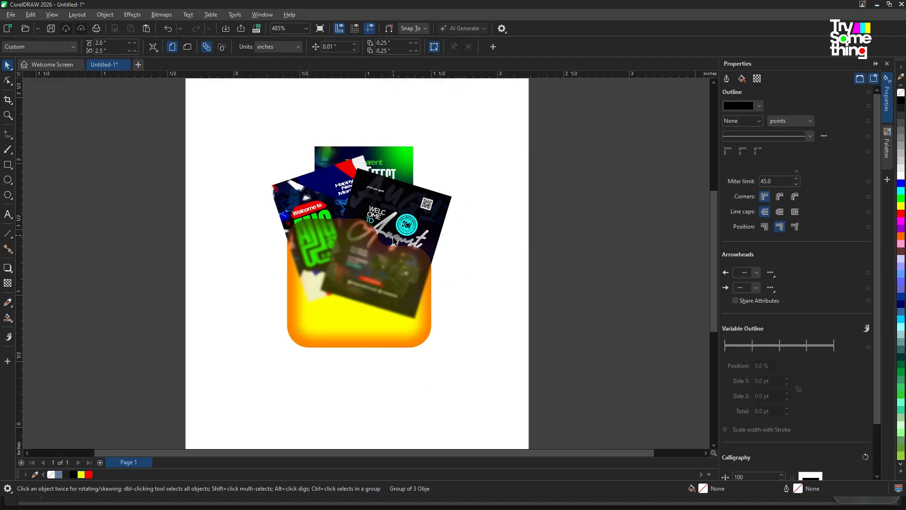
{"action": "left_click", "coordinate": [320, 263]}
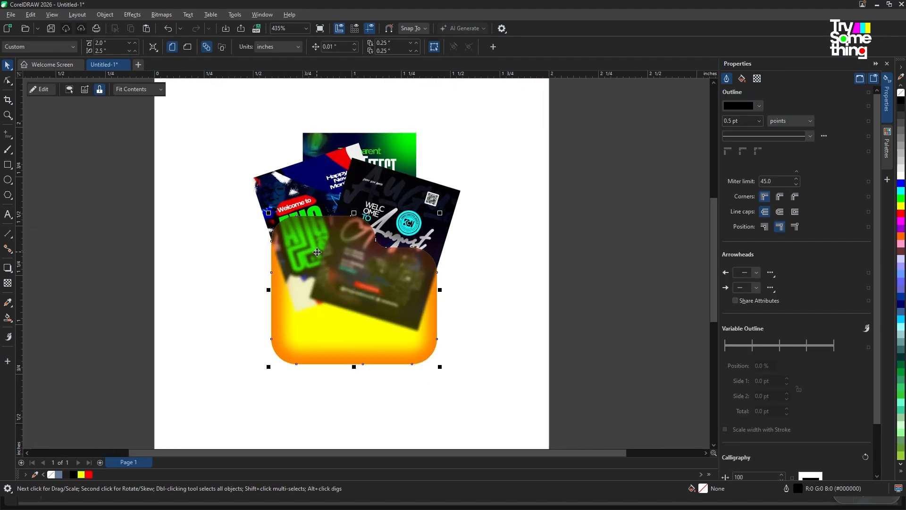
{"action": "left_click", "coordinate": [385, 242]}
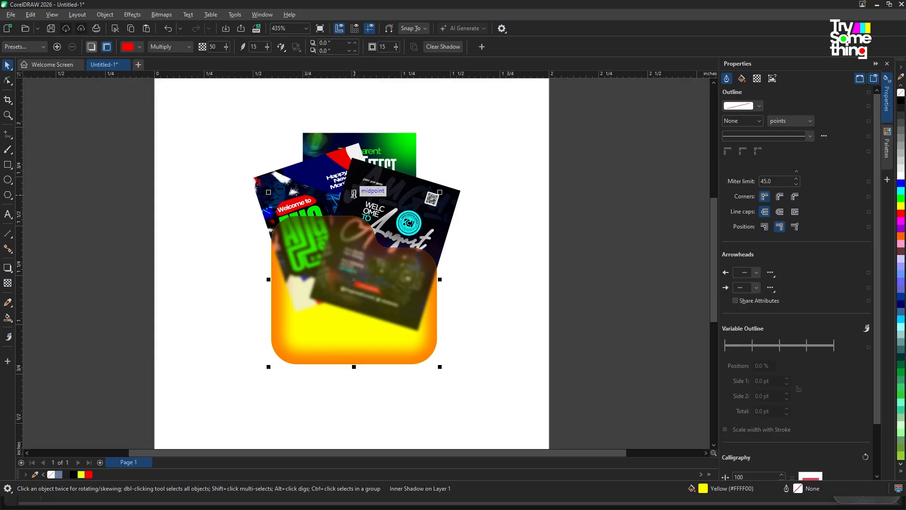
{"action": "left_click_drag", "start_coordinate": [354, 192], "coordinate": [358, 131]}
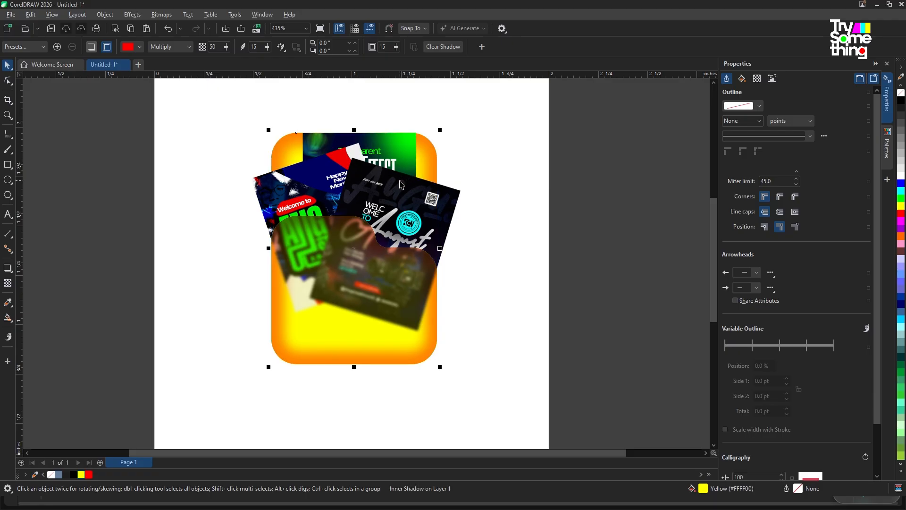
{"action": "left_click_drag", "start_coordinate": [353, 129], "coordinate": [355, 121]}
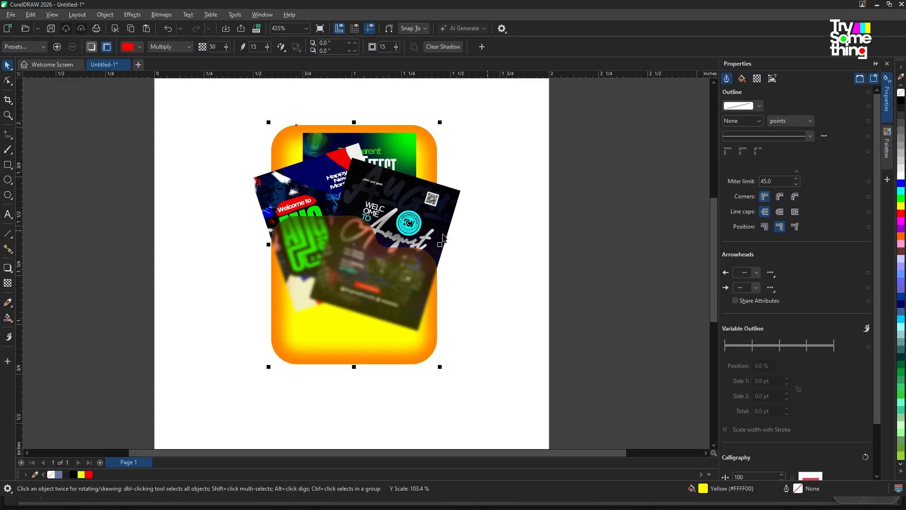
{"action": "scroll", "coordinate": [444, 237], "scroll_direction": "down", "scroll_amount": 3}
{"action": "left_click", "coordinate": [560, 276]}
{"action": "scroll", "coordinate": [474, 191], "scroll_direction": "up", "scroll_amount": 2}
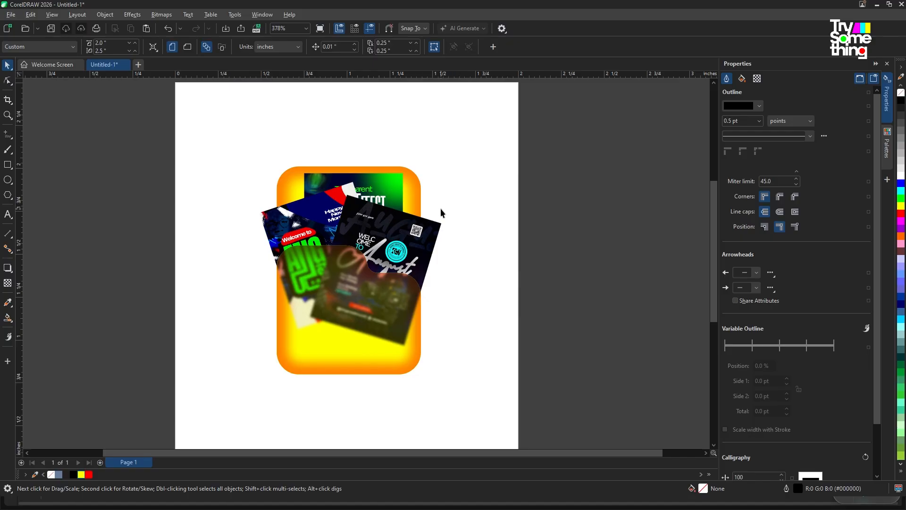
Select all folder and flyer objects together and move them to X 1.0" and Y 1.2", around the middle of the page
{"action": "left_click_drag", "start_coordinate": [577, 158], "coordinate": [232, 382]}
{"action": "scroll", "coordinate": [336, 299], "scroll_direction": "up", "scroll_amount": 1}
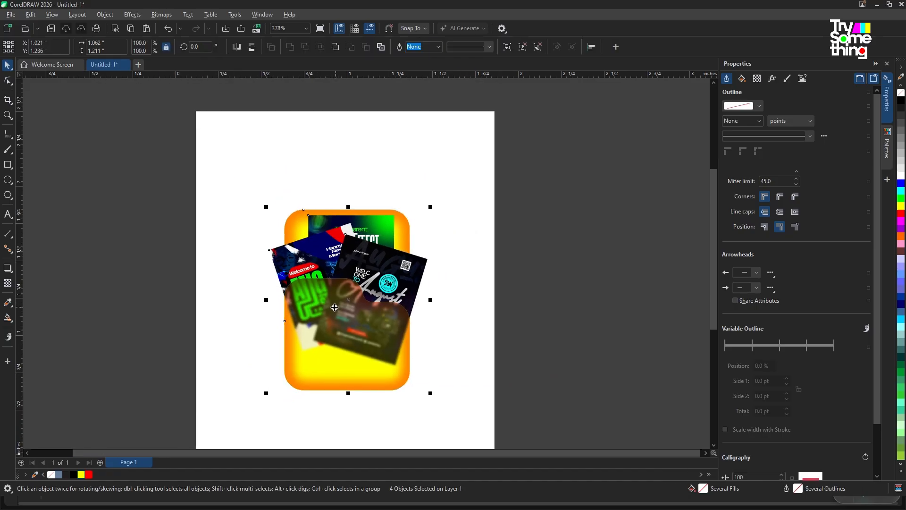
{"action": "scroll", "coordinate": [346, 300], "scroll_direction": "up", "scroll_amount": 1}
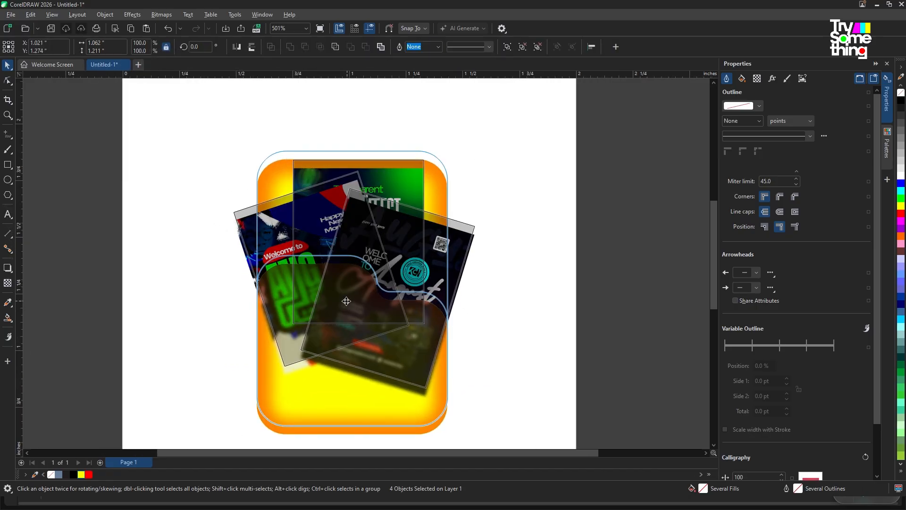
{"action": "left_click_drag", "start_coordinate": [346, 297], "coordinate": [359, 320]}
{"action": "scroll", "coordinate": [346, 307], "scroll_direction": "down", "scroll_amount": 3}
{"action": "scroll", "coordinate": [382, 324], "scroll_direction": "up", "scroll_amount": 1}
{"action": "scroll", "coordinate": [382, 324], "scroll_direction": "down", "scroll_amount": 1}
{"action": "scroll", "coordinate": [359, 320], "scroll_direction": "down", "scroll_amount": 1}
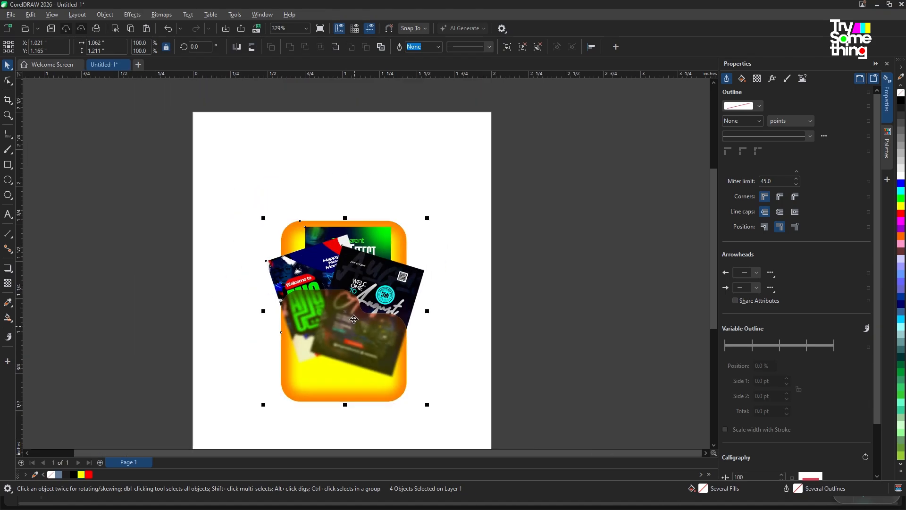
{"action": "scroll", "coordinate": [352, 321], "scroll_direction": "down", "scroll_amount": 1}
{"action": "scroll", "coordinate": [352, 321], "scroll_direction": "up", "scroll_amount": 1}
{"action": "left_click_drag", "start_coordinate": [351, 321], "coordinate": [350, 323]}
{"action": "scroll", "coordinate": [351, 322], "scroll_direction": "down", "scroll_amount": 1}
{"action": "scroll", "coordinate": [349, 323], "scroll_direction": "up", "scroll_amount": 2}
{"action": "scroll", "coordinate": [352, 324], "scroll_direction": "down", "scroll_amount": 1}
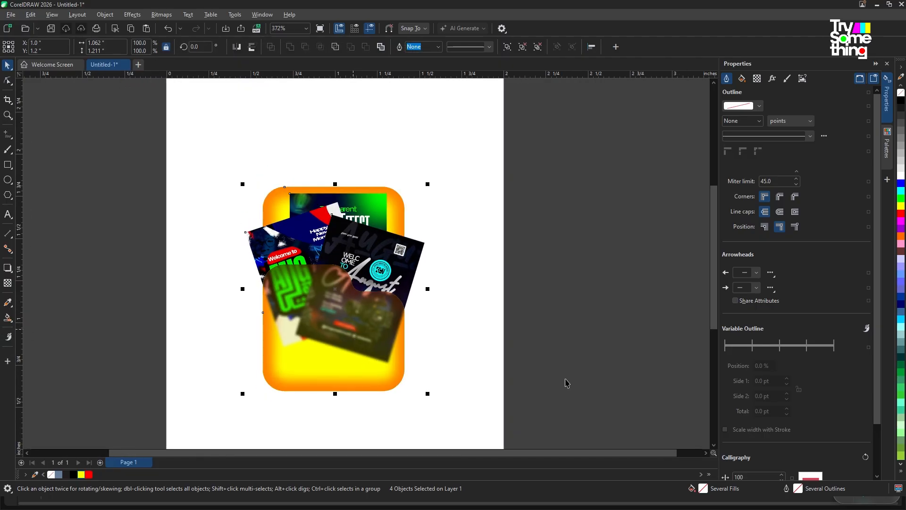
{"action": "scroll", "coordinate": [406, 346], "scroll_direction": "up", "scroll_amount": 1}
{"action": "left_click", "coordinate": [409, 347]}
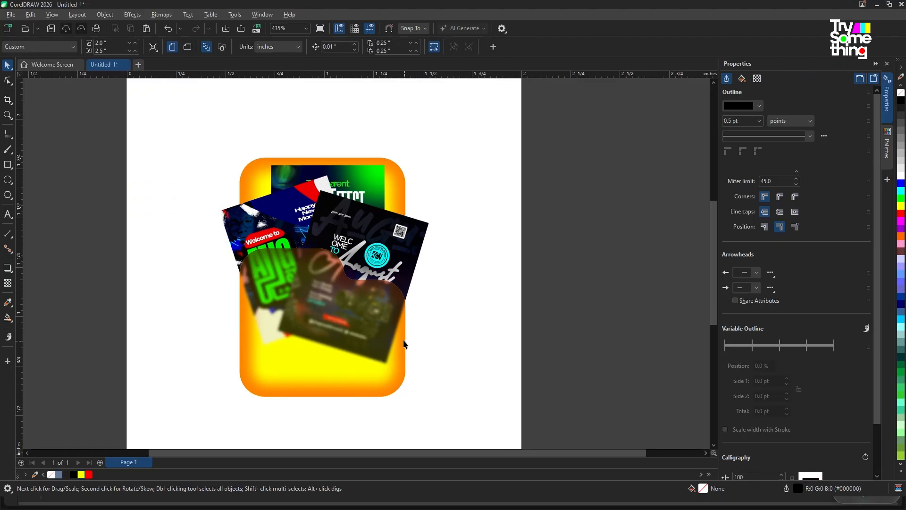
Add a page-sized 2.0 x 2.5 inch rectangle behind the folder and fill it with navy blue
{"action": "scroll", "coordinate": [391, 330], "scroll_direction": "down", "scroll_amount": 1}
{"action": "scroll", "coordinate": [377, 326], "scroll_direction": "down", "scroll_amount": 2}
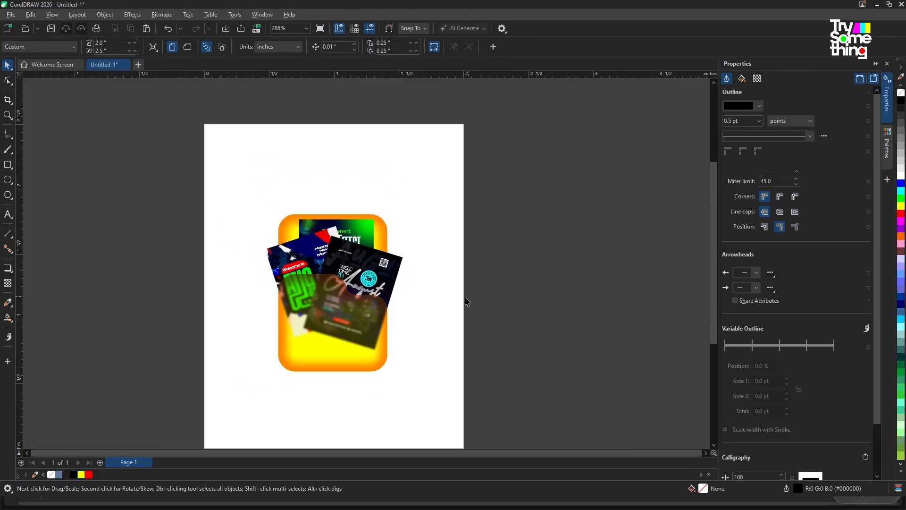
{"action": "scroll", "coordinate": [369, 293], "scroll_direction": "down", "scroll_amount": 1}
{"action": "scroll", "coordinate": [370, 295], "scroll_direction": "up", "scroll_amount": 1}
{"action": "left_click", "coordinate": [294, 168]}
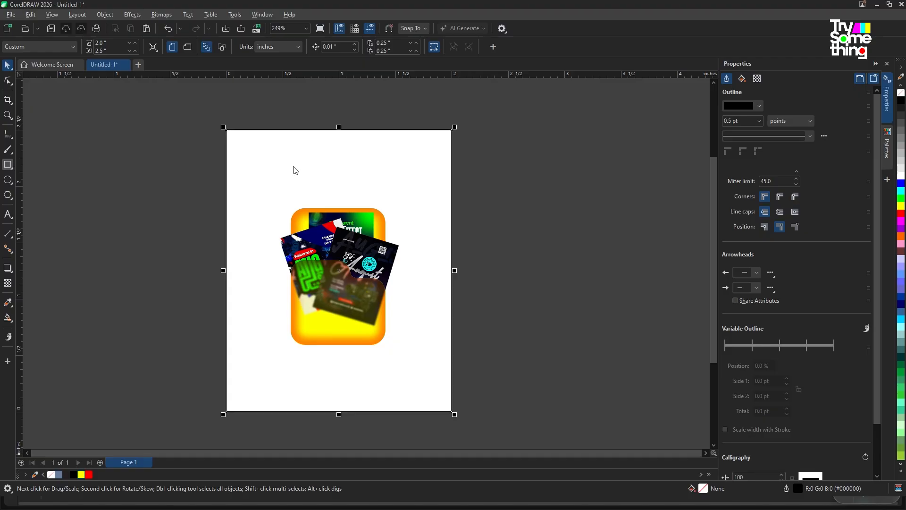
{"action": "left_click", "coordinate": [901, 306]}
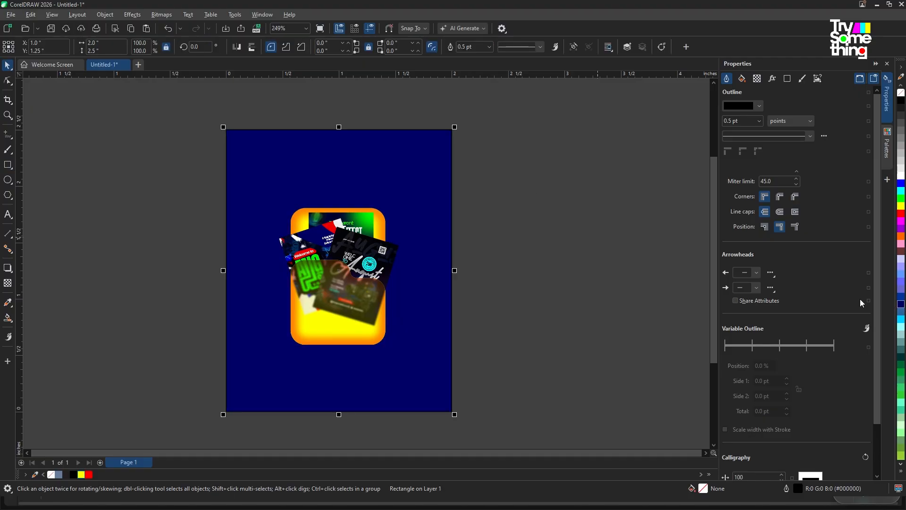
Darken the background rectangle's fill to deep navy #000032 by mixing in black, leaving the document defaults unchanged
{"action": "left_click", "coordinate": [115, 423]}
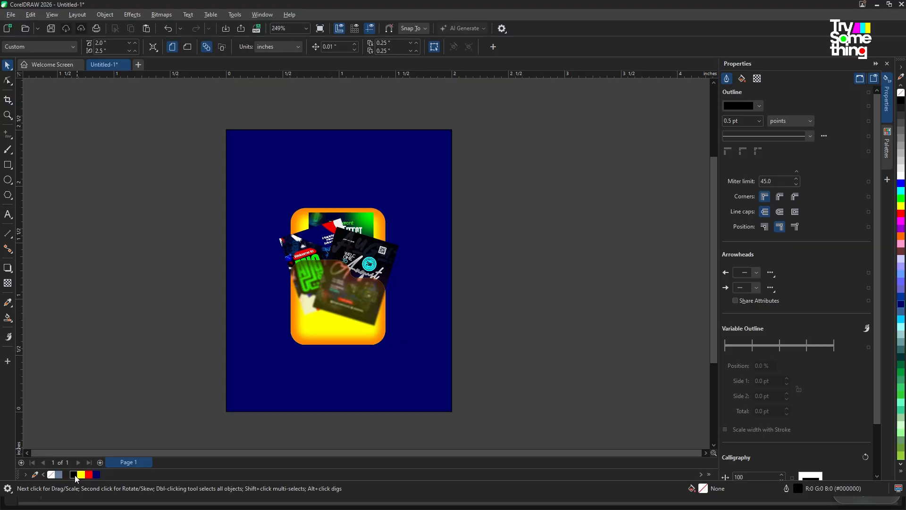
{"action": "left_click", "coordinate": [74, 474]}
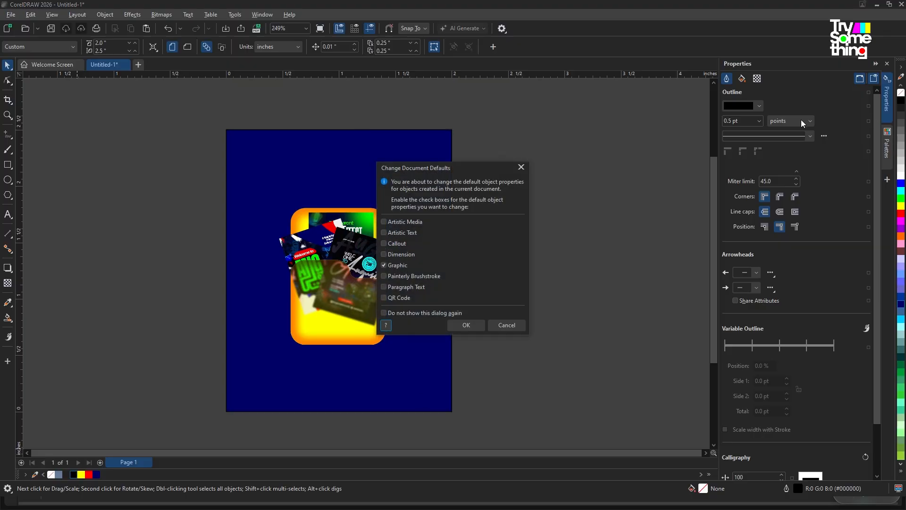
{"action": "left_click", "coordinate": [520, 168]}
{"action": "left_click", "coordinate": [391, 152]}
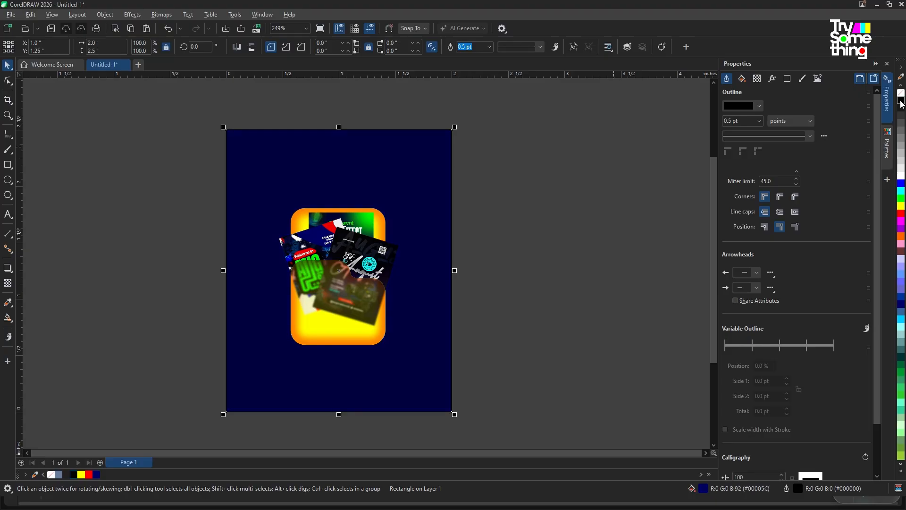
{"action": "scroll", "coordinate": [395, 261], "scroll_direction": "up", "scroll_amount": 3}
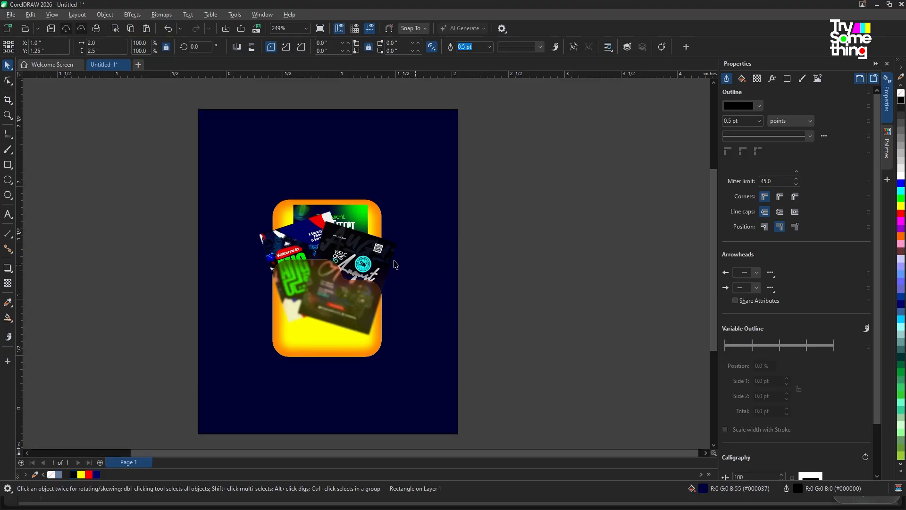
{"action": "scroll", "coordinate": [350, 257], "scroll_direction": "down", "scroll_amount": 3}
{"action": "scroll", "coordinate": [349, 280], "scroll_direction": "up", "scroll_amount": 1}
{"action": "left_click", "coordinate": [471, 219]}
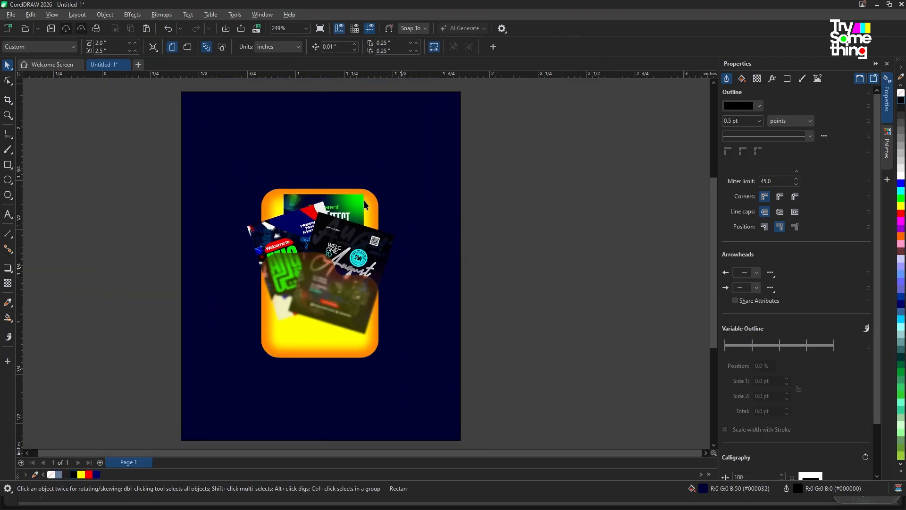
Draw a circle about 0.51 inch wide over the page's upper-left corner, fill it bright green and remove its outline
{"action": "left_click", "coordinate": [8, 178]}
{"action": "left_click_drag", "start_coordinate": [149, 91], "coordinate": [221, 162]}
{"action": "left_click_drag", "start_coordinate": [902, 193], "coordinate": [177, 137]}
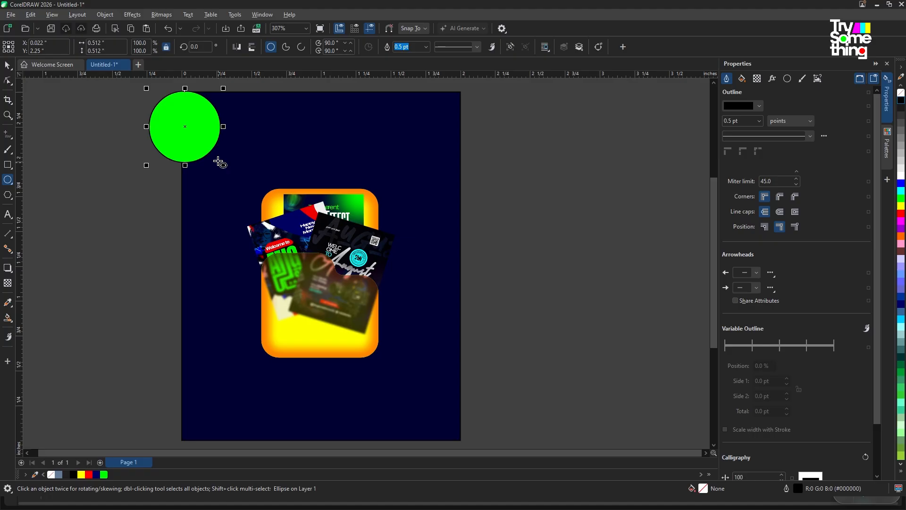
{"action": "right_click", "coordinate": [900, 92]}
Convert the green circle to a 300 dpi bitmap
{"action": "key", "text": "alt+b"}
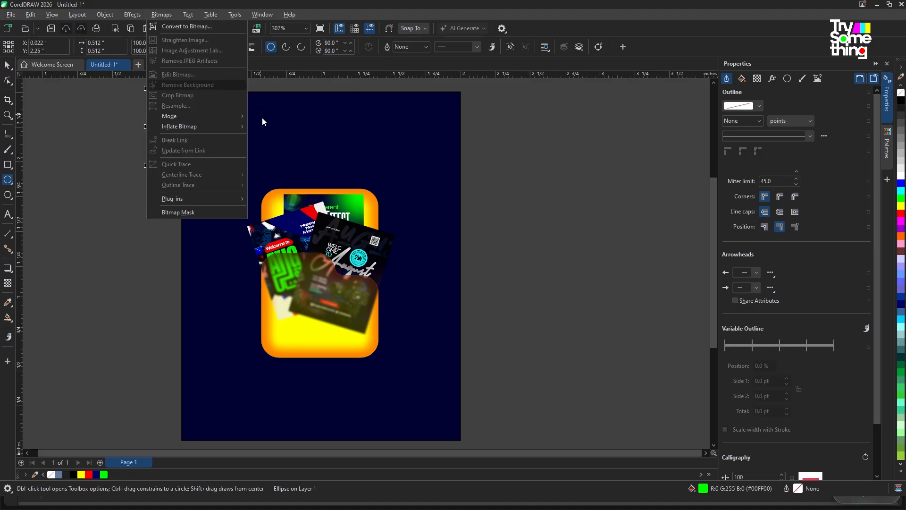
{"action": "key", "text": "Return"}
{"action": "left_click", "coordinate": [483, 311]}
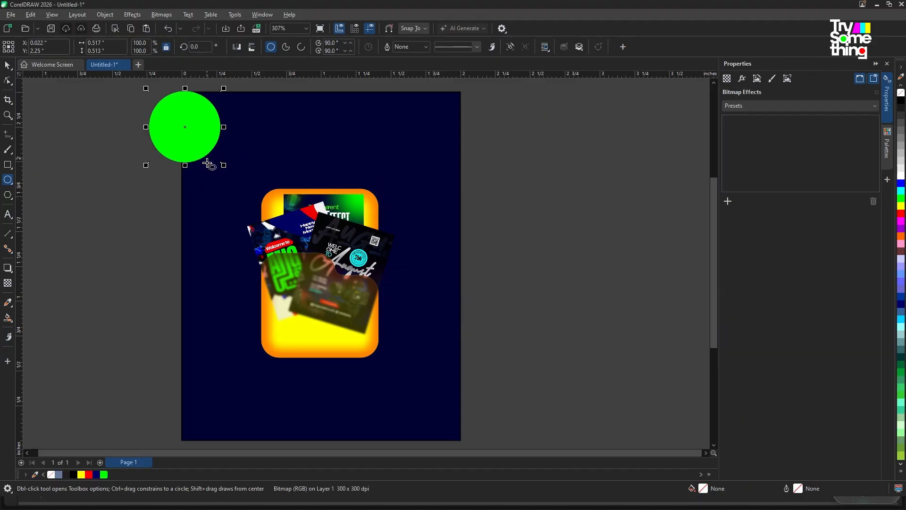
{"action": "key", "text": "alt+b"}
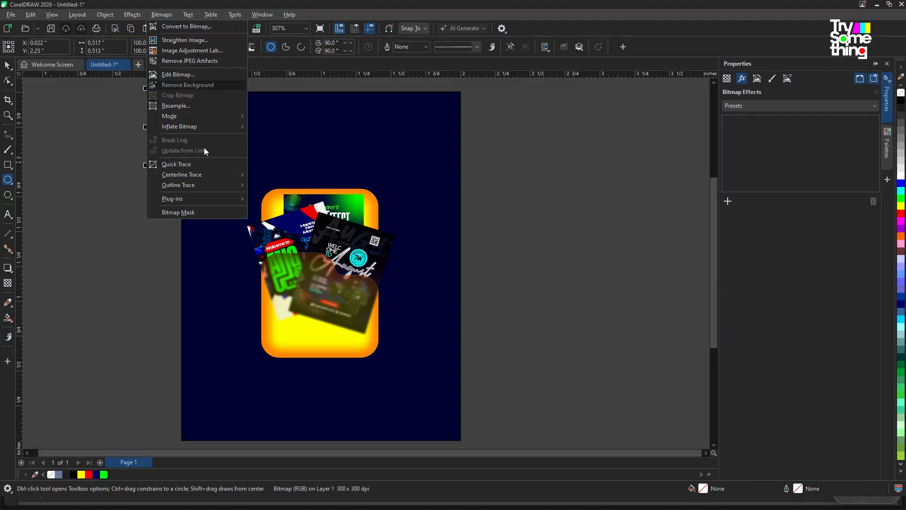
{"action": "left_click", "coordinate": [269, 131]}
{"action": "left_click", "coordinate": [200, 132]}
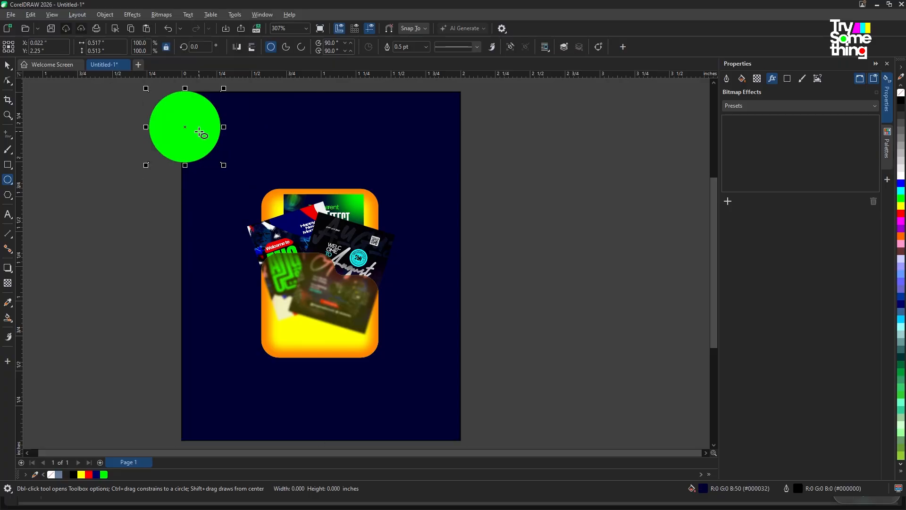
{"action": "key", "text": "space"}
{"action": "key", "text": "alt+b"}
{"action": "key", "text": "p"}
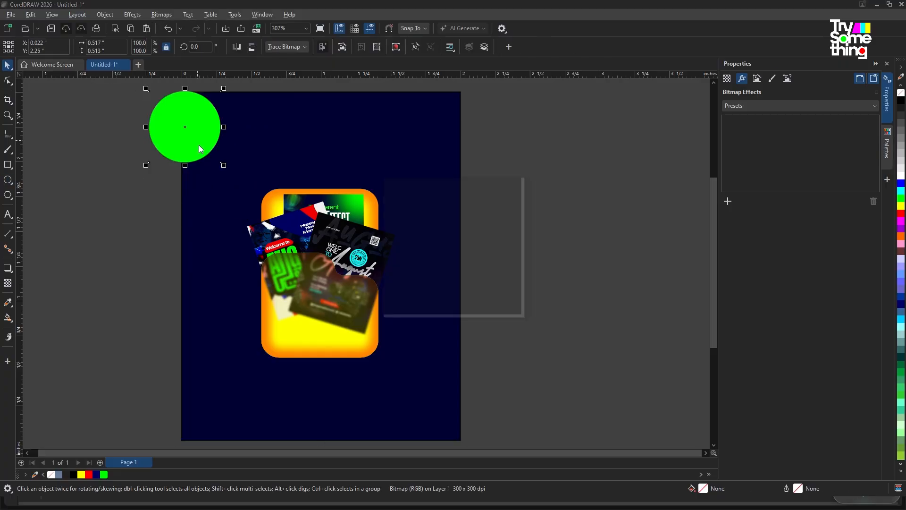
{"action": "left_click", "coordinate": [467, 315]}
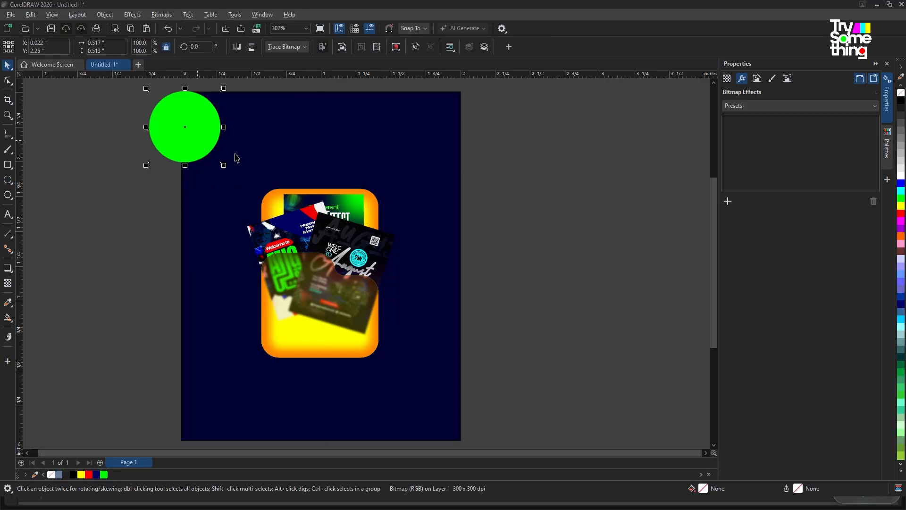
Apply a Gaussian Blur with radius 44.5 to the green circle bitmap to make a soft glow
{"action": "left_click", "coordinate": [156, 16]}
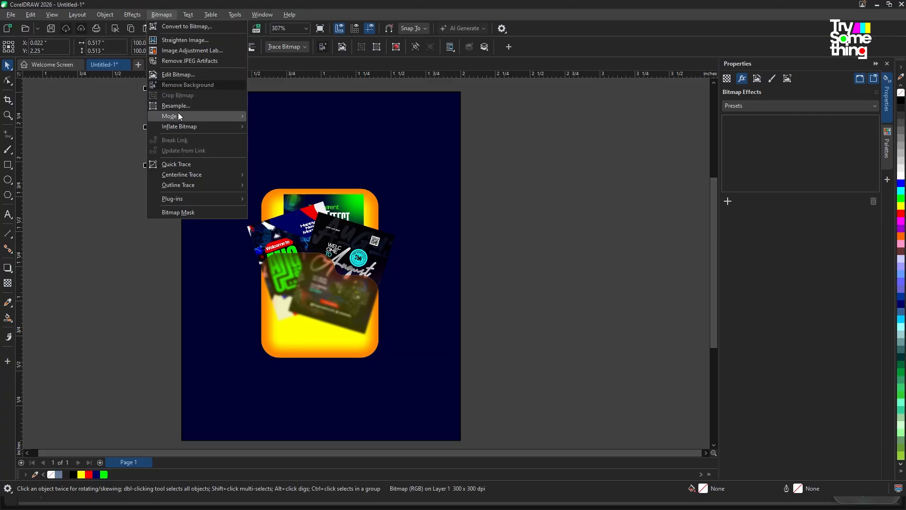
{"action": "mouse_move", "coordinate": [178, 116]}
{"action": "left_click", "coordinate": [132, 14]}
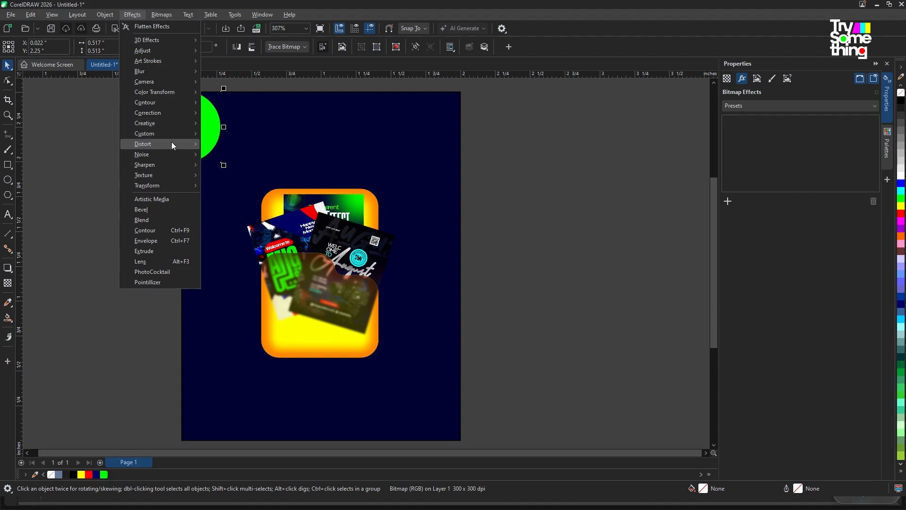
{"action": "mouse_move", "coordinate": [161, 71]}
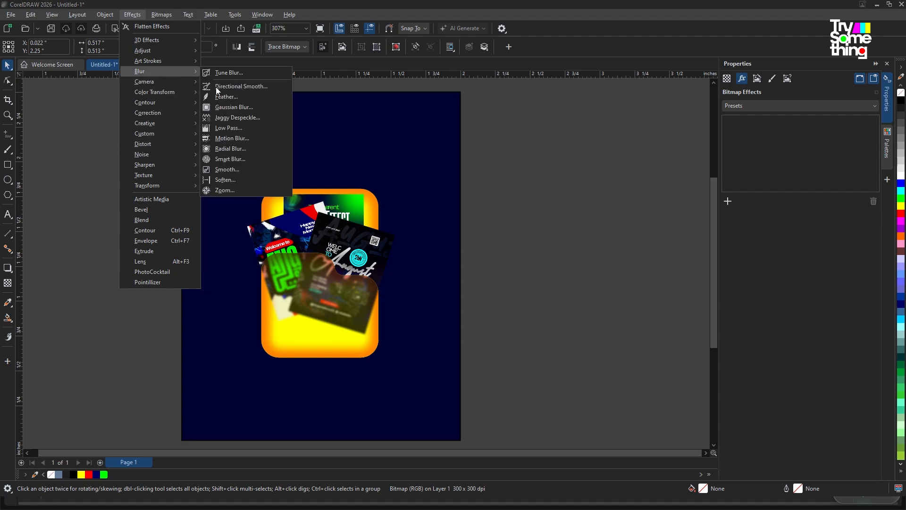
{"action": "left_click", "coordinate": [237, 109]}
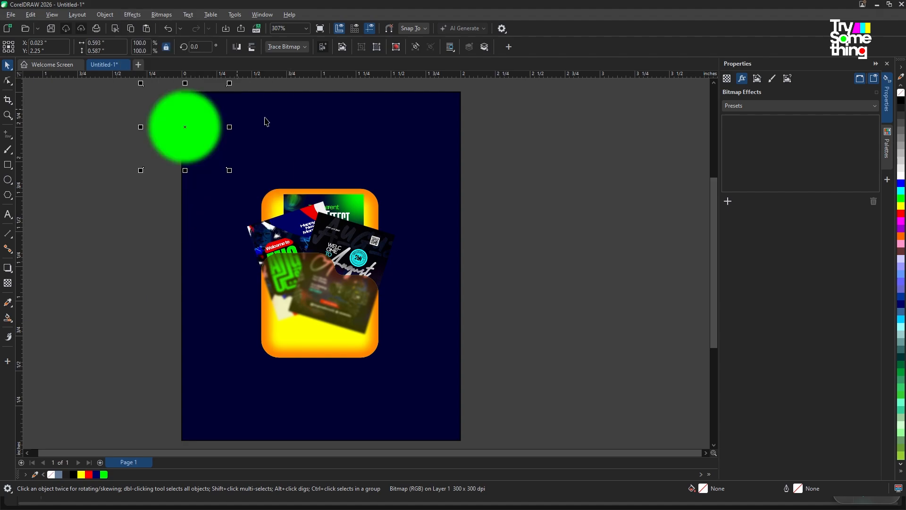
{"action": "left_click_drag", "start_coordinate": [779, 232], "coordinate": [809, 238]}
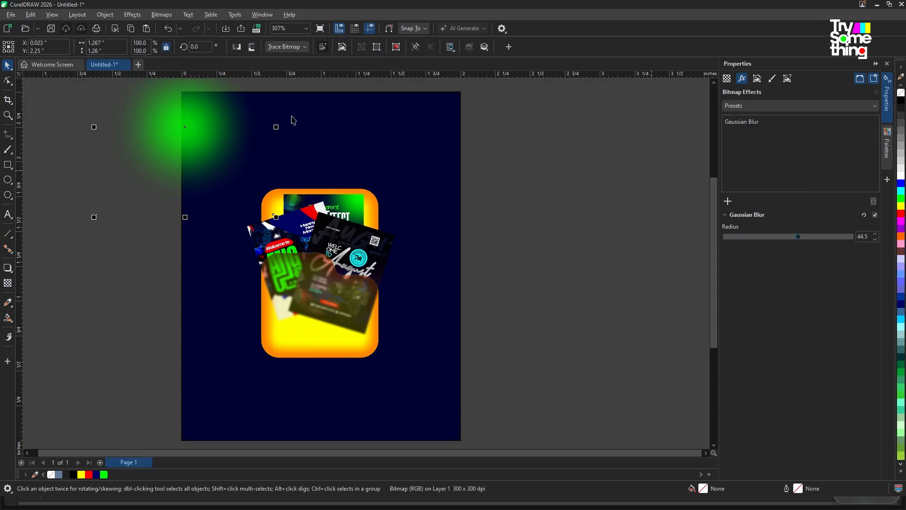
PowerClip the blurred green glow inside the dark navy background rectangle and open the clip's contents for editing
{"action": "left_click", "coordinate": [217, 120]}
{"action": "key", "text": "alt+b"}
{"action": "key", "text": "Escape"}
{"action": "left_click", "coordinate": [188, 126]}
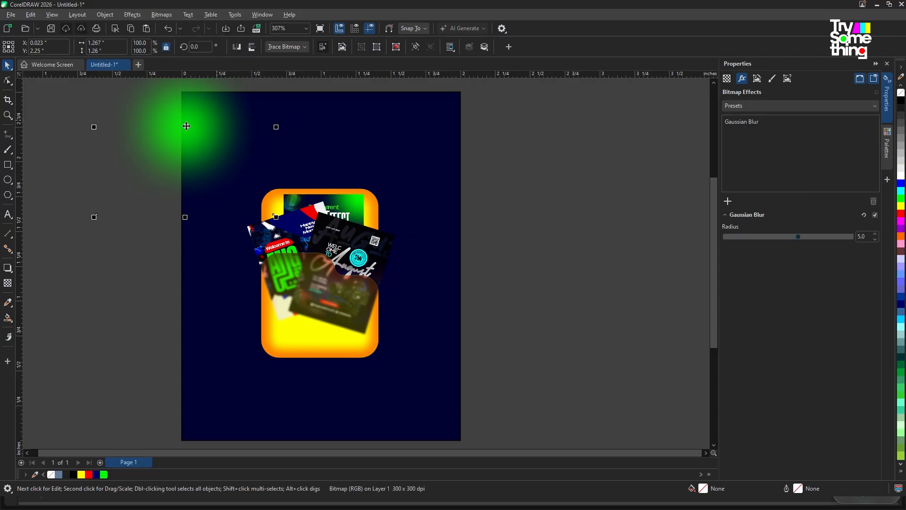
{"action": "right_click", "coordinate": [201, 127]}
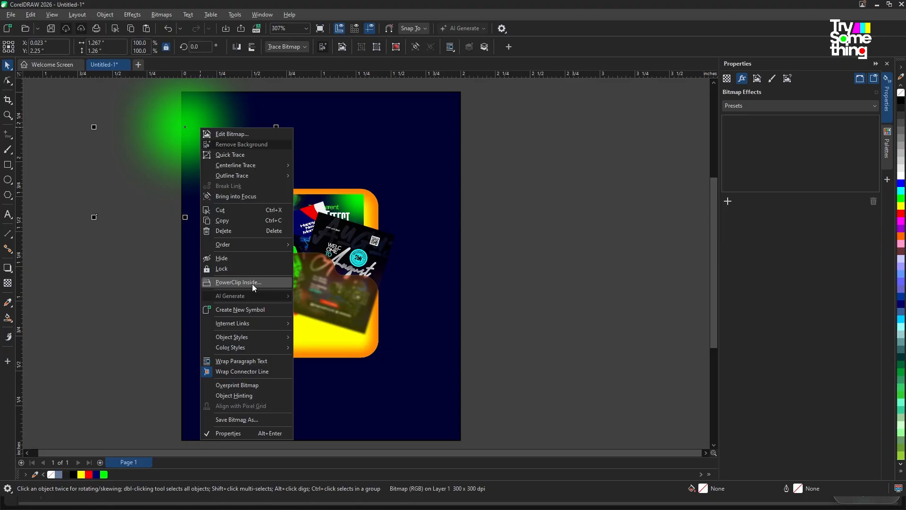
{"action": "left_click", "coordinate": [253, 284]}
{"action": "left_click", "coordinate": [369, 184]}
{"action": "double_click", "coordinate": [223, 126]}
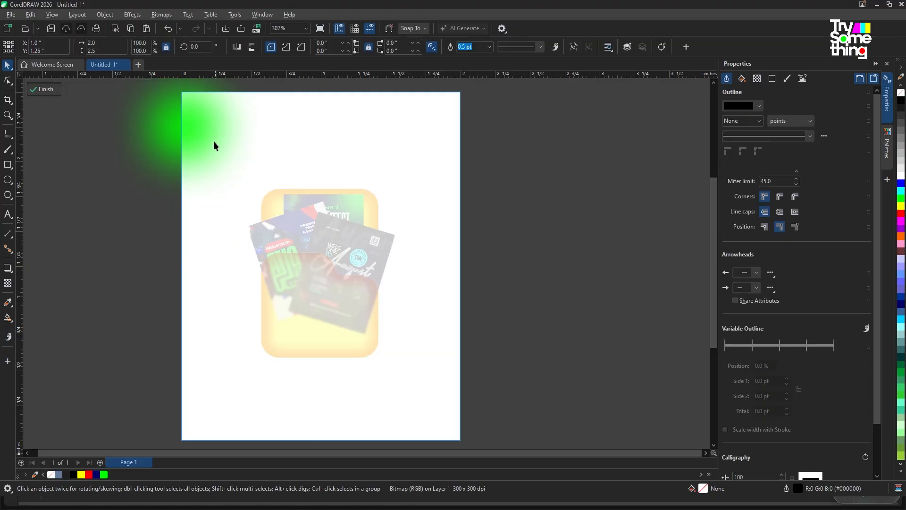
Enlarge the green glow to about 121%, then place a copy scaled to about 148% at the background's upper-right corner
{"action": "scroll", "coordinate": [215, 144], "scroll_direction": "down", "scroll_amount": 2}
{"action": "left_click", "coordinate": [252, 189]}
{"action": "left_click_drag", "start_coordinate": [253, 191], "coordinate": [267, 203]}
{"action": "left_click_drag", "start_coordinate": [210, 141], "coordinate": [357, 155]}
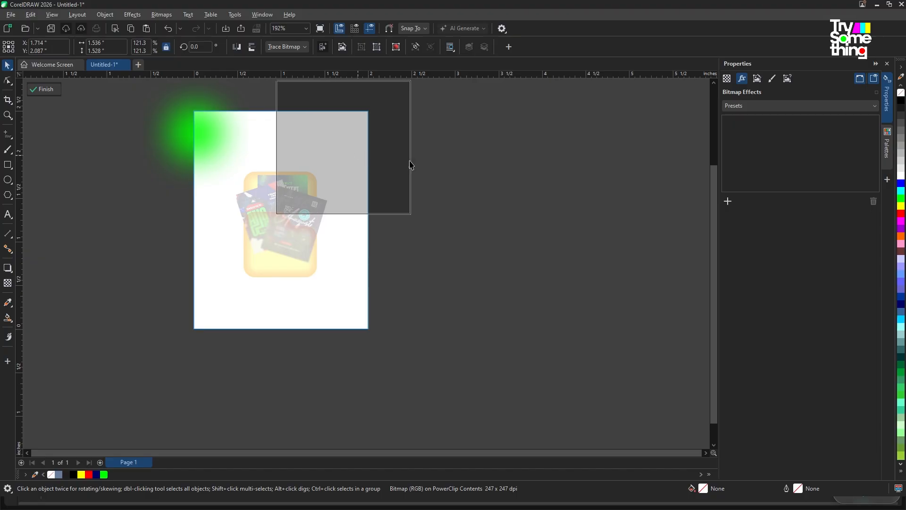
{"action": "left_click_drag", "start_coordinate": [415, 218], "coordinate": [429, 232]}
{"action": "left_click_drag", "start_coordinate": [348, 146], "coordinate": [357, 144]}
Copy the enlarged glow to the background's lower-left corner, adjust the glow positions and finish editing the PowerClip contents
{"action": "left_click_drag", "start_coordinate": [362, 131], "coordinate": [302, 247]}
{"action": "left_click_drag", "start_coordinate": [267, 351], "coordinate": [230, 342]}
{"action": "left_click", "coordinate": [251, 333]}
{"action": "left_click", "coordinate": [244, 333]}
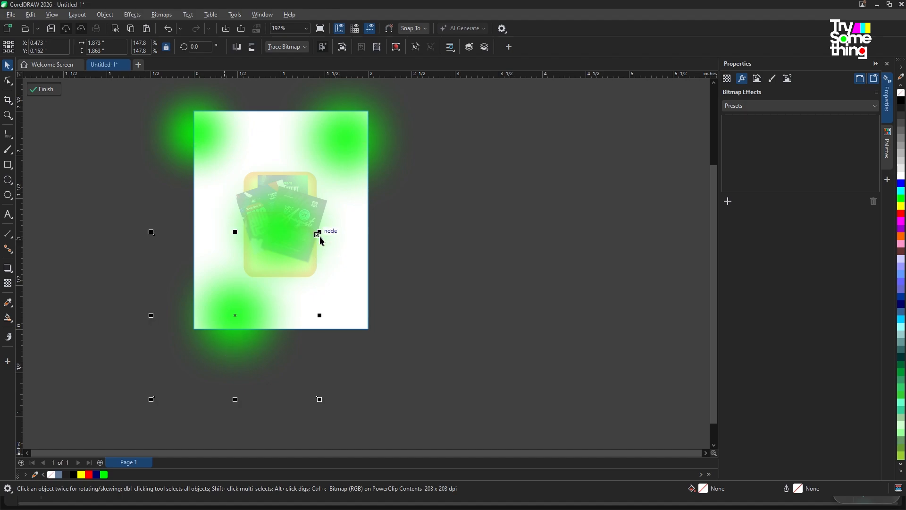
{"action": "left_click_drag", "start_coordinate": [318, 233], "coordinate": [425, 164]}
{"action": "left_click_drag", "start_coordinate": [253, 336], "coordinate": [229, 339]}
{"action": "left_click_drag", "start_coordinate": [358, 143], "coordinate": [363, 165]}
{"action": "left_click", "coordinate": [534, 168], "text": "ctrl"}
Select the upper-right green glow inside the background clip and move it slightly higher
{"action": "scroll", "coordinate": [328, 189], "scroll_direction": "up", "scroll_amount": 2}
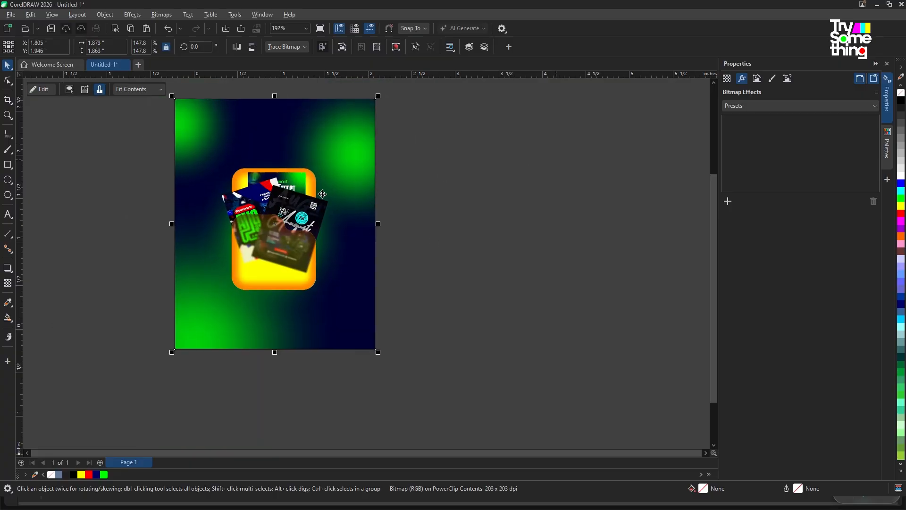
{"action": "scroll", "coordinate": [361, 151], "scroll_direction": "down", "scroll_amount": 3}
{"action": "left_click", "coordinate": [370, 148], "text": "ctrl"}
{"action": "left_click", "coordinate": [368, 135], "text": "ctrl"}
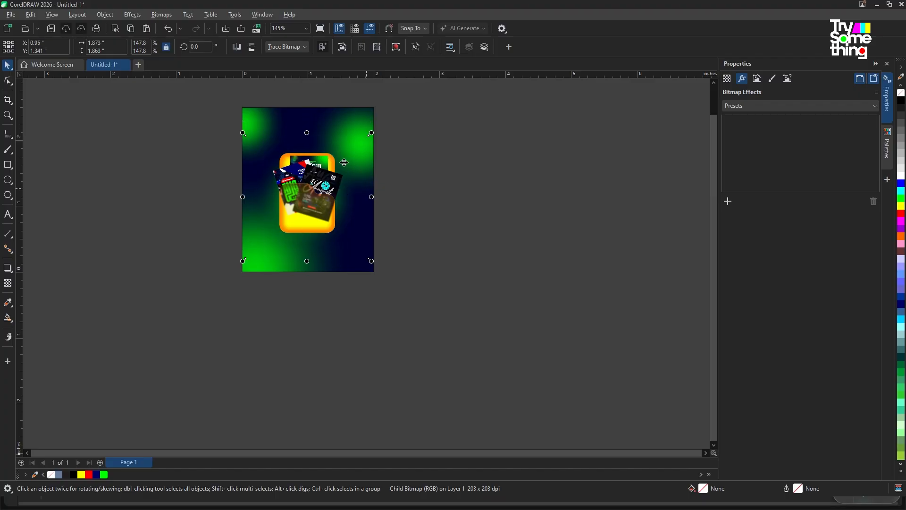
{"action": "scroll", "coordinate": [337, 158], "scroll_direction": "up", "scroll_amount": 2}
{"action": "left_click", "coordinate": [377, 118]}
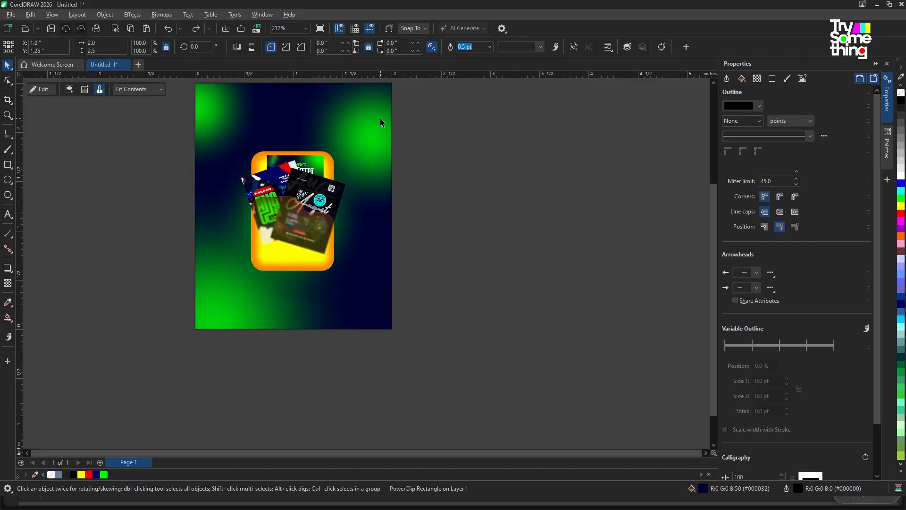
{"action": "left_click", "coordinate": [380, 133], "text": "ctrl"}
{"action": "left_click", "coordinate": [382, 119]}
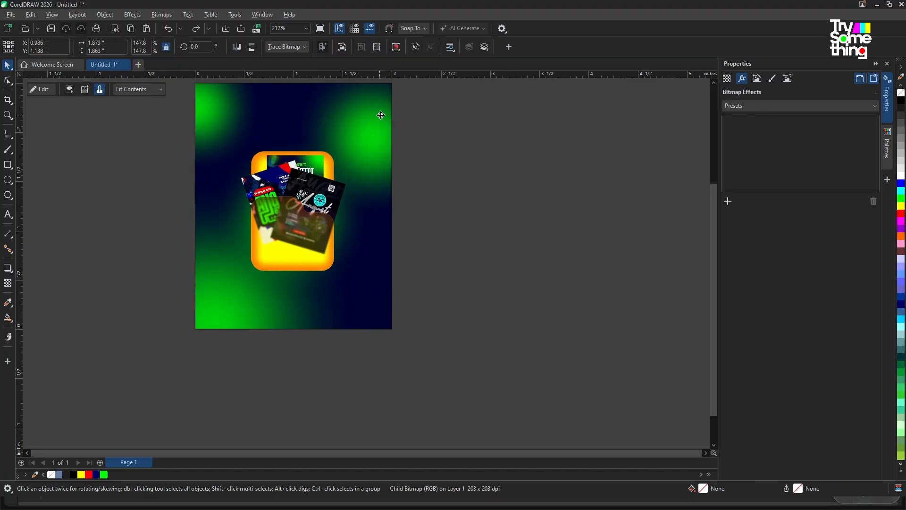
{"action": "left_click", "coordinate": [382, 137]}
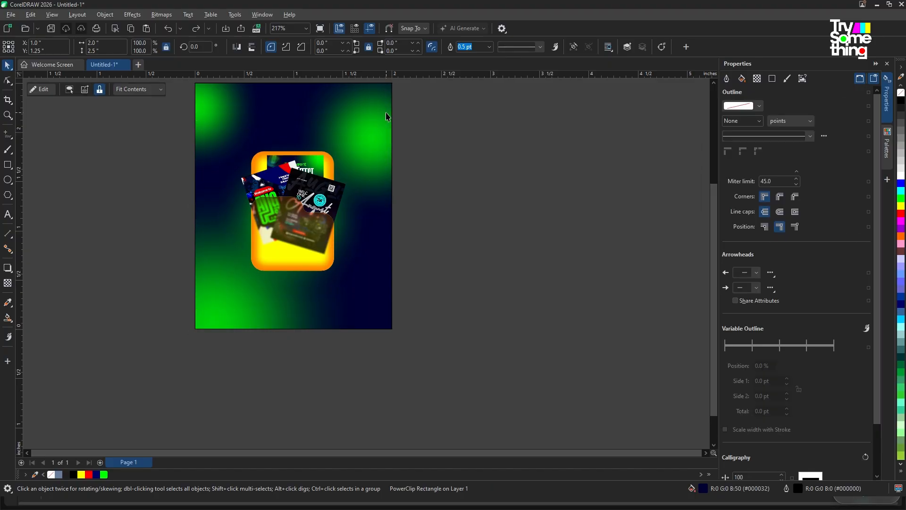
{"action": "left_click", "coordinate": [374, 137], "text": "ctrl"}
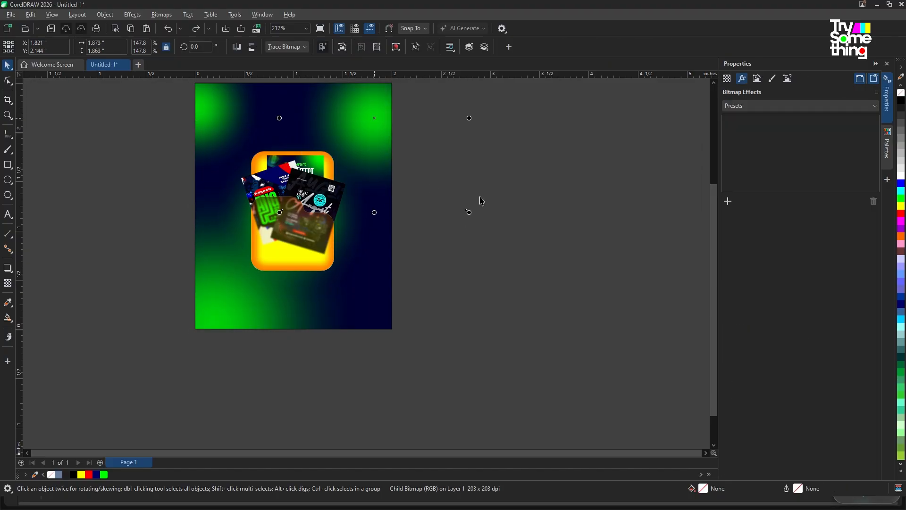
Examine the folder's frosted front panel and the blurred flyers behind it up close
{"action": "left_click", "coordinate": [277, 257]}
{"action": "scroll", "coordinate": [298, 239], "scroll_direction": "up", "scroll_amount": 4}
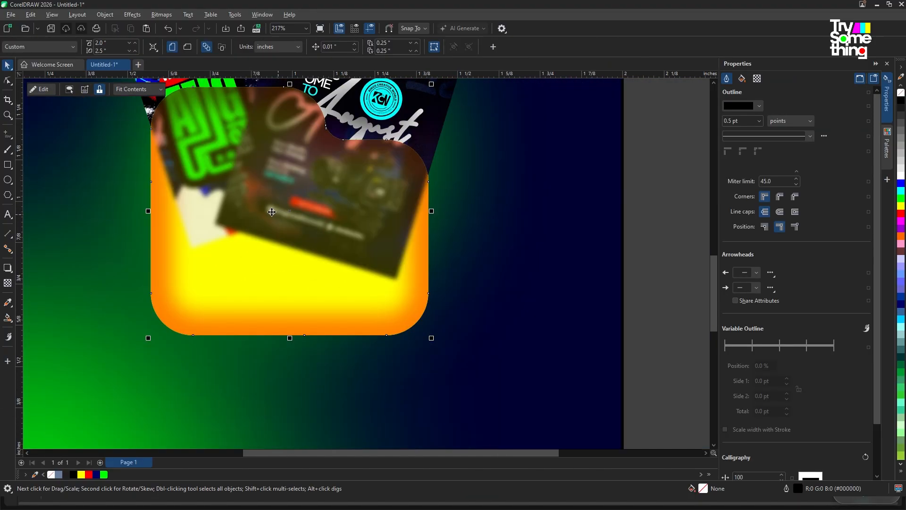
{"action": "scroll", "coordinate": [272, 212], "scroll_direction": "down", "scroll_amount": 3}
{"action": "scroll", "coordinate": [297, 210], "scroll_direction": "up", "scroll_amount": 3}
{"action": "left_click", "coordinate": [306, 211]}
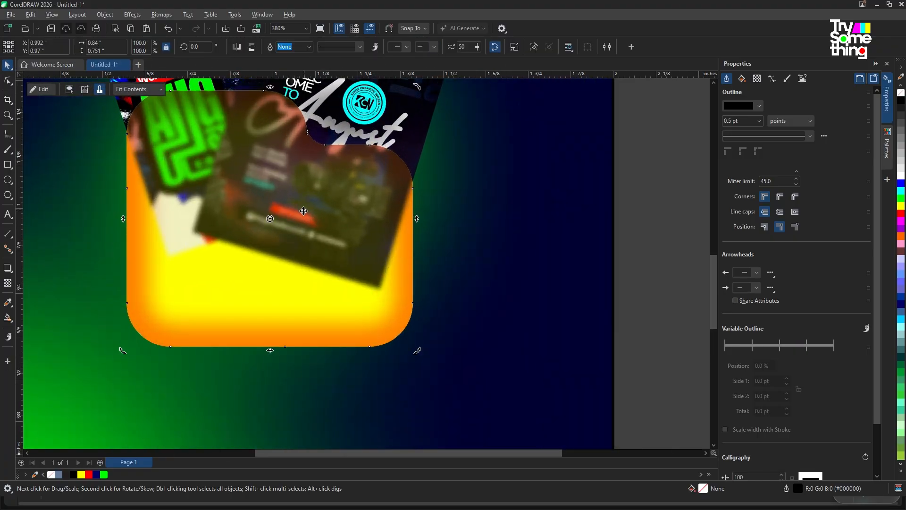
{"action": "scroll", "coordinate": [293, 222], "scroll_direction": "down", "scroll_amount": 2}
{"action": "scroll", "coordinate": [294, 221], "scroll_direction": "up", "scroll_amount": 1}
{"action": "scroll", "coordinate": [284, 220], "scroll_direction": "down", "scroll_amount": 2}
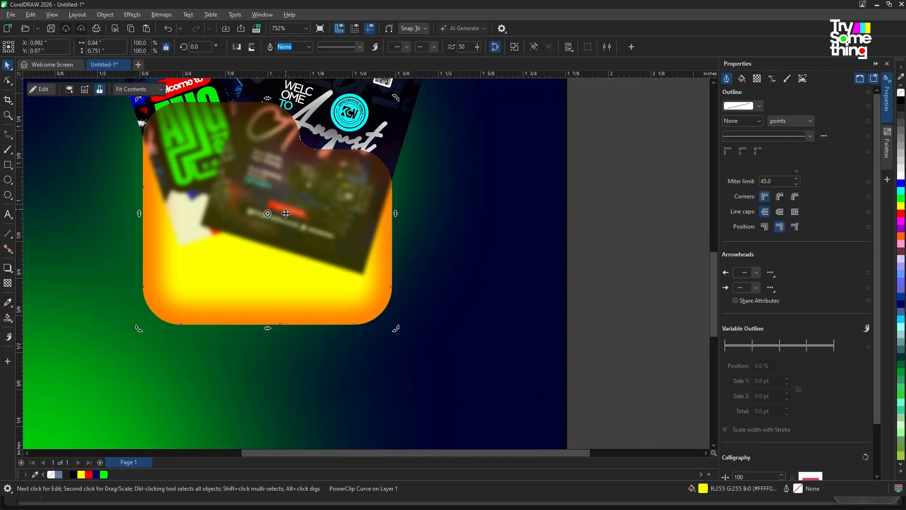
{"action": "scroll", "coordinate": [284, 220], "scroll_direction": "up", "scroll_amount": 1}
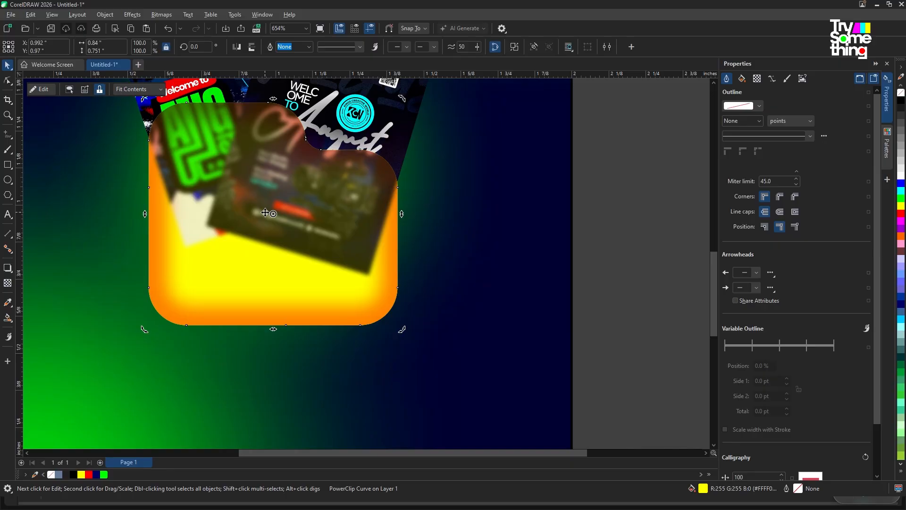
Select the complete folder icon and place a copy of it beside the page, left of the background
{"action": "scroll", "coordinate": [265, 213], "scroll_direction": "down", "scroll_amount": 1}
{"action": "scroll", "coordinate": [313, 204], "scroll_direction": "down", "scroll_amount": 2}
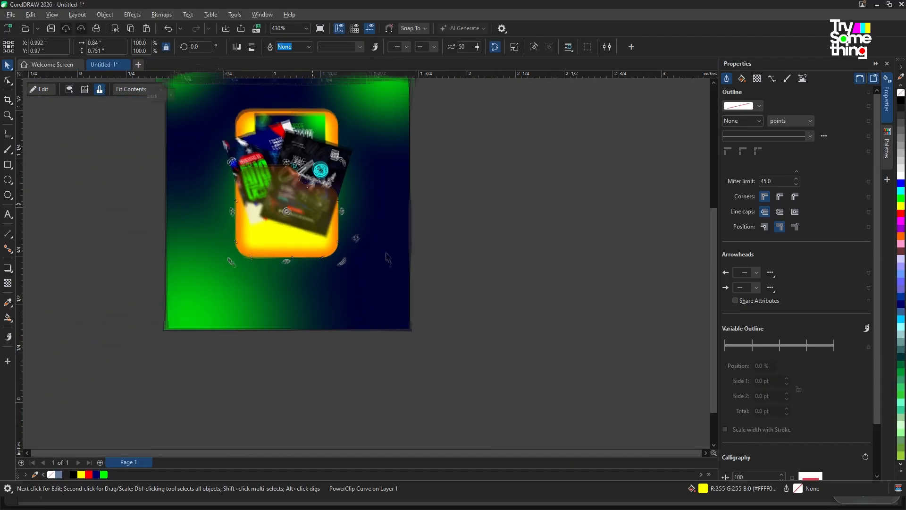
{"action": "left_click_drag", "start_coordinate": [461, 299], "coordinate": [202, 113]}
{"action": "left_click_drag", "start_coordinate": [298, 178], "coordinate": [95, 204]}
Convert the frosted front panel of the folder on the page to a 300 dpi bitmap
{"action": "scroll", "coordinate": [296, 224], "scroll_direction": "up", "scroll_amount": 2}
{"action": "left_click", "coordinate": [285, 217]}
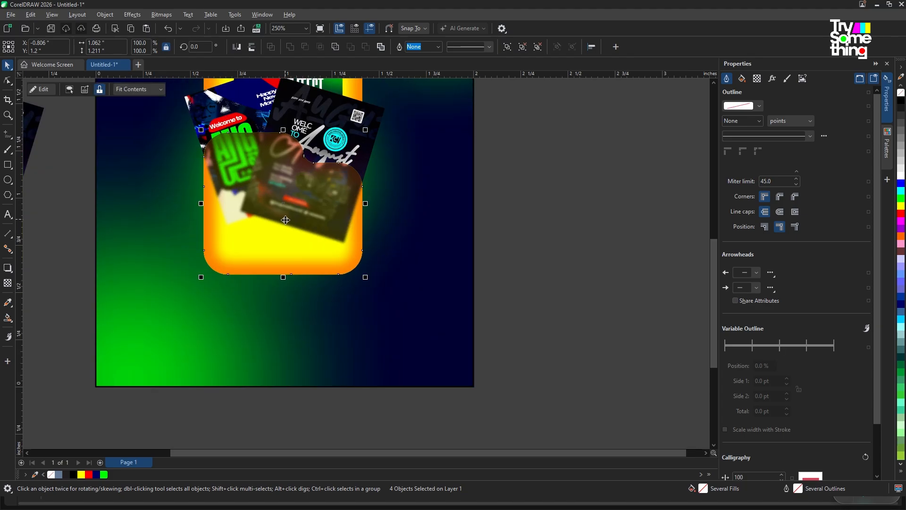
{"action": "scroll", "coordinate": [285, 214], "scroll_direction": "up", "scroll_amount": 2}
{"action": "key", "text": "alt+b"}
{"action": "key", "text": "Escape"}
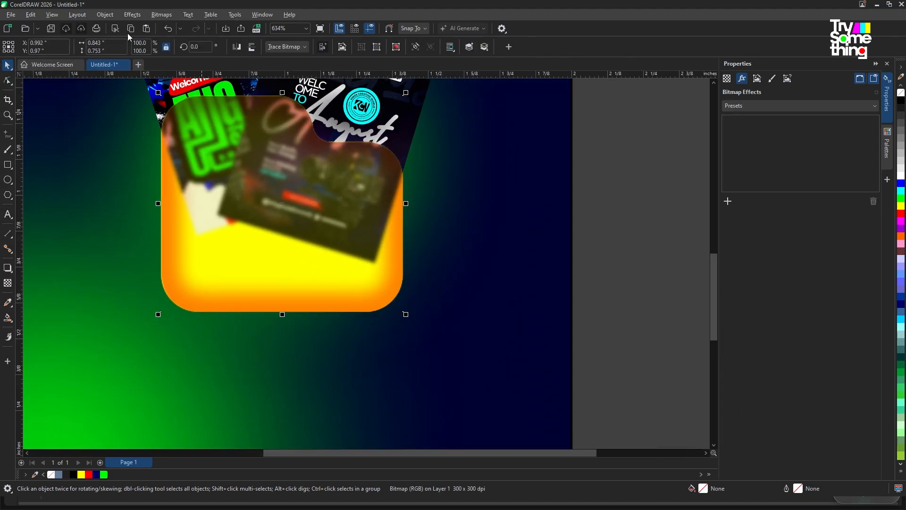
Add Gaussian noise to the front panel bitmap with level 22 and density 41
{"action": "left_click", "coordinate": [135, 16]}
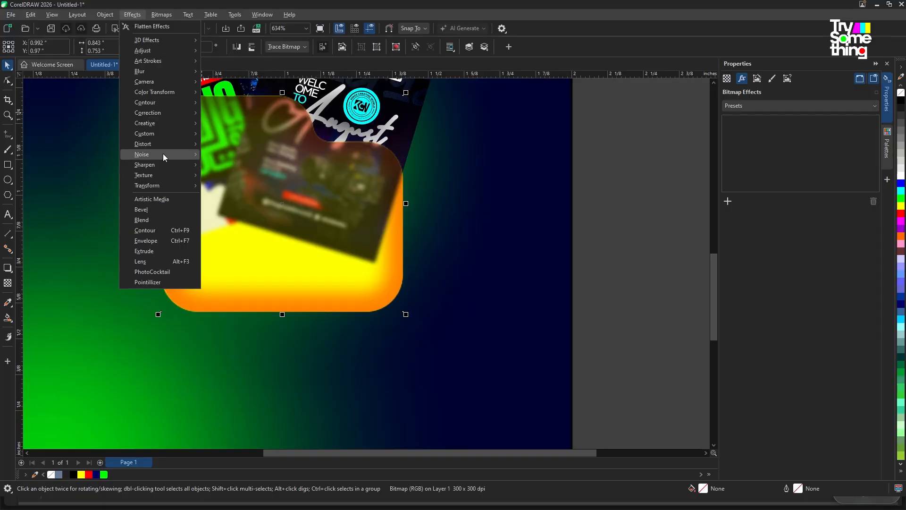
{"action": "mouse_move", "coordinate": [163, 155]}
{"action": "left_click", "coordinate": [238, 170]}
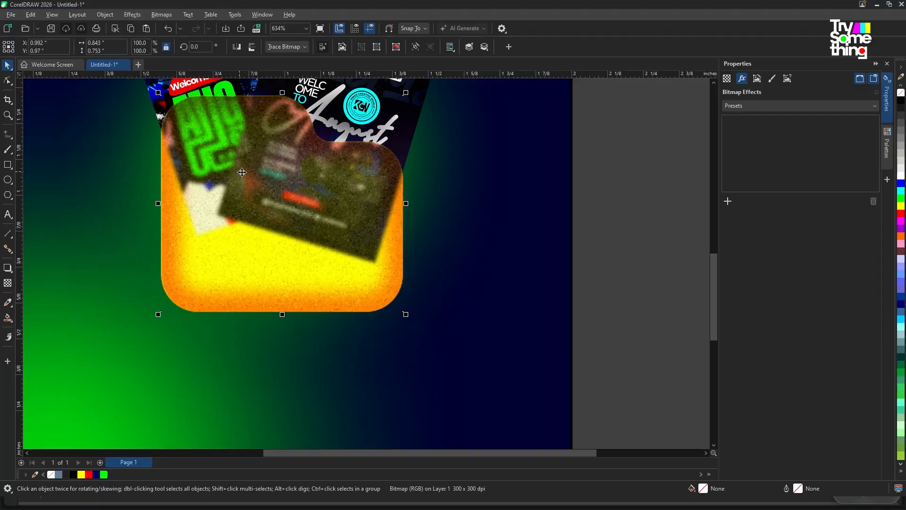
{"action": "scroll", "coordinate": [318, 187], "scroll_direction": "down", "scroll_amount": 2}
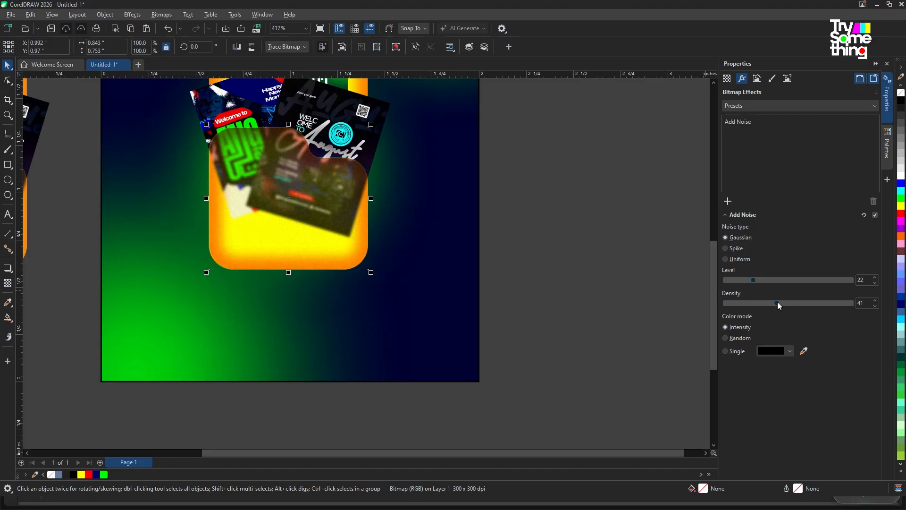
Apply the Canvas texture effect to the front panel bitmap with emboss 73 and X offset 14
{"action": "left_click", "coordinate": [133, 14]}
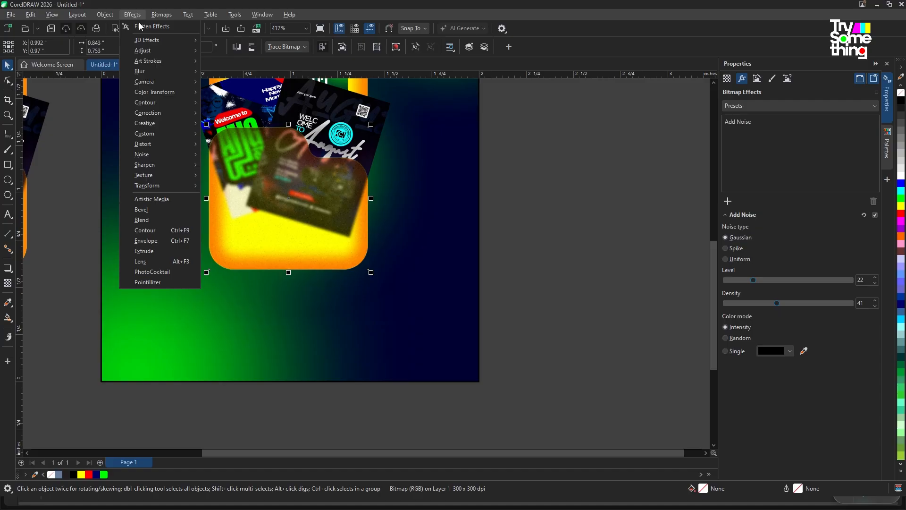
{"action": "left_click", "coordinate": [149, 8]}
{"action": "left_click", "coordinate": [136, 17]}
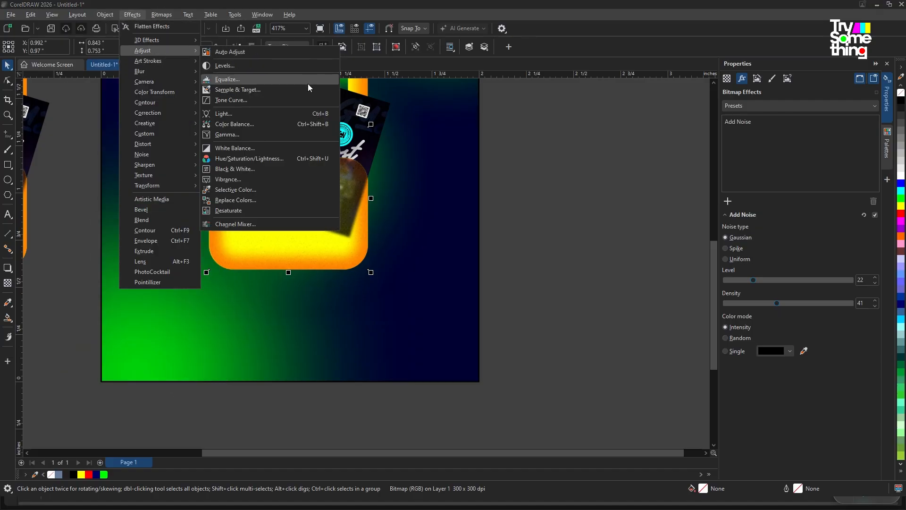
{"action": "mouse_move", "coordinate": [169, 176]}
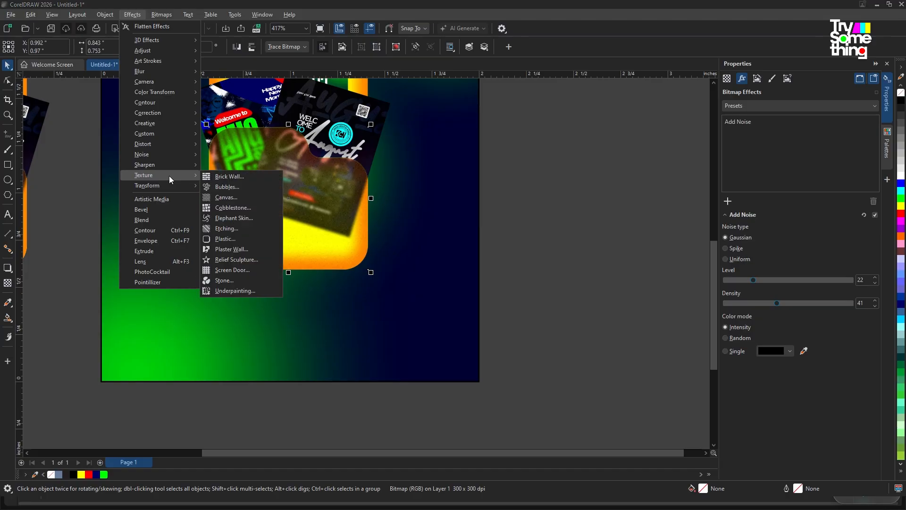
{"action": "left_click", "coordinate": [236, 199]}
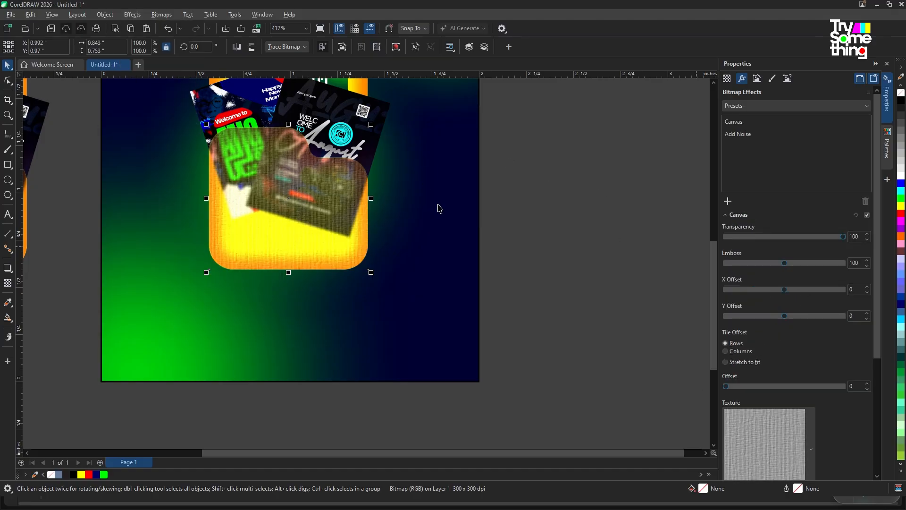
{"action": "left_click", "coordinate": [768, 264]}
{"action": "left_click_drag", "start_coordinate": [791, 289], "coordinate": [755, 288]}
{"action": "left_click", "coordinate": [793, 290]}
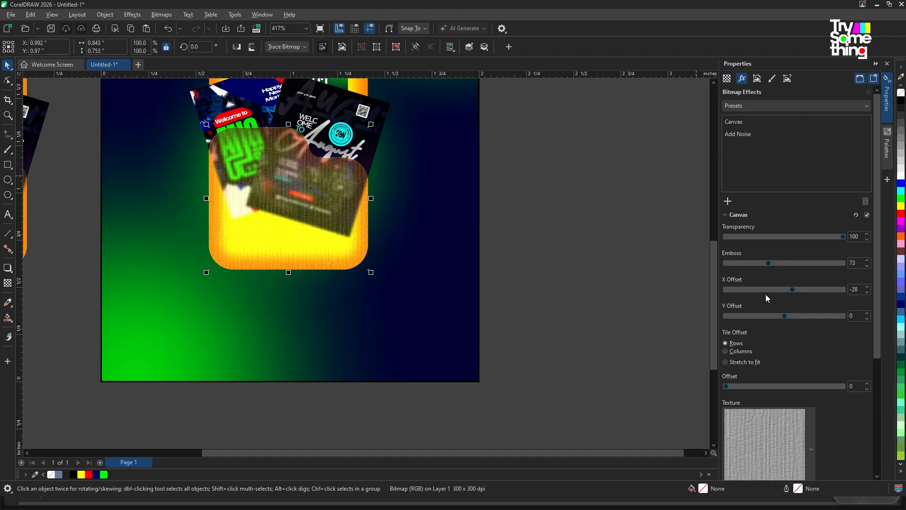
Compare the canvas-textured front panel on the page with the smooth folder copy beside it
{"action": "scroll", "coordinate": [659, 275], "scroll_direction": "down", "scroll_amount": 1}
{"action": "scroll", "coordinate": [528, 212], "scroll_direction": "up", "scroll_amount": 3}
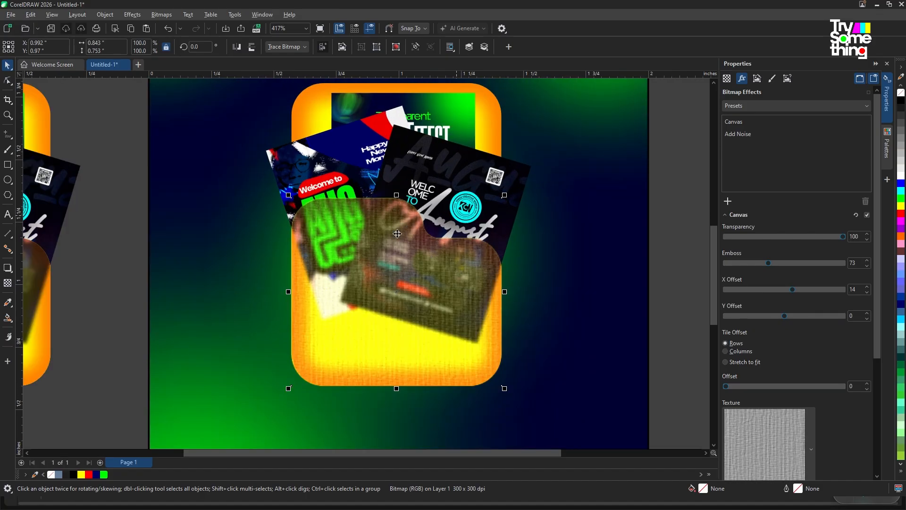
{"action": "scroll", "coordinate": [398, 233], "scroll_direction": "down", "scroll_amount": 3}
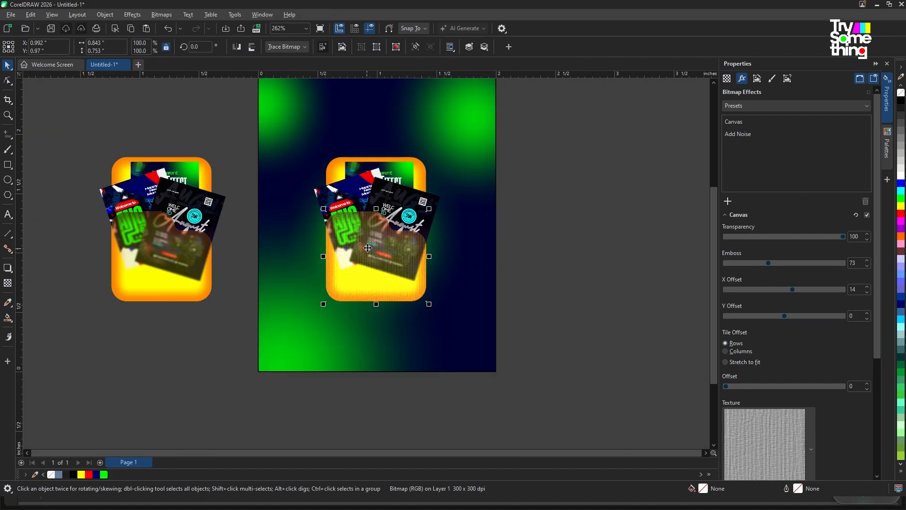
{"action": "scroll", "coordinate": [371, 246], "scroll_direction": "up", "scroll_amount": 3}
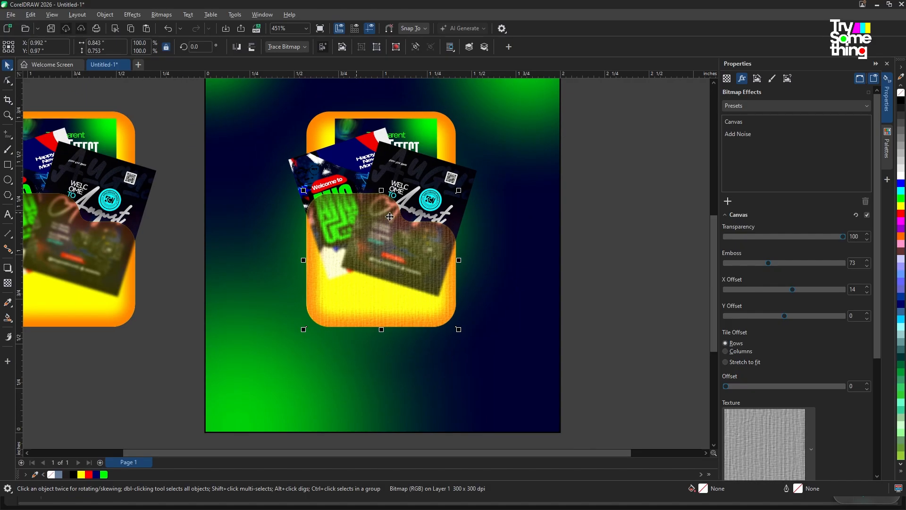
{"action": "left_click", "coordinate": [543, 241]}
{"action": "scroll", "coordinate": [432, 237], "scroll_direction": "down", "scroll_amount": 3}
{"action": "scroll", "coordinate": [432, 237], "scroll_direction": "up", "scroll_amount": 3}
{"action": "left_click", "coordinate": [395, 237]}
{"action": "scroll", "coordinate": [395, 238], "scroll_direction": "up", "scroll_amount": 2}
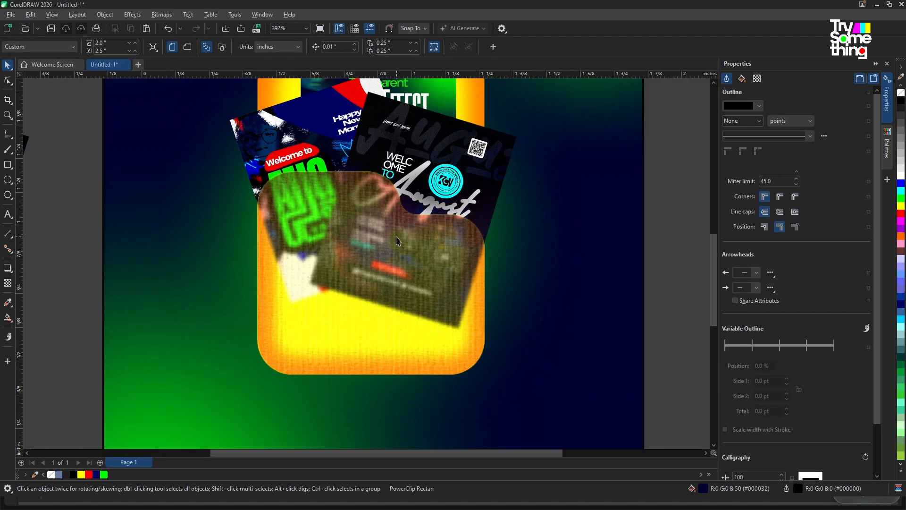
{"action": "left_click", "coordinate": [342, 195]}
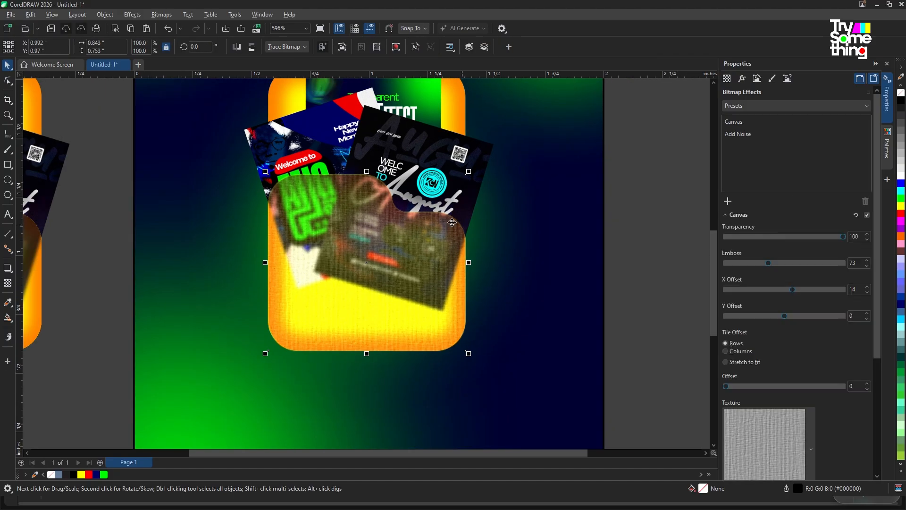
{"action": "scroll", "coordinate": [382, 220], "scroll_direction": "down", "scroll_amount": 3}
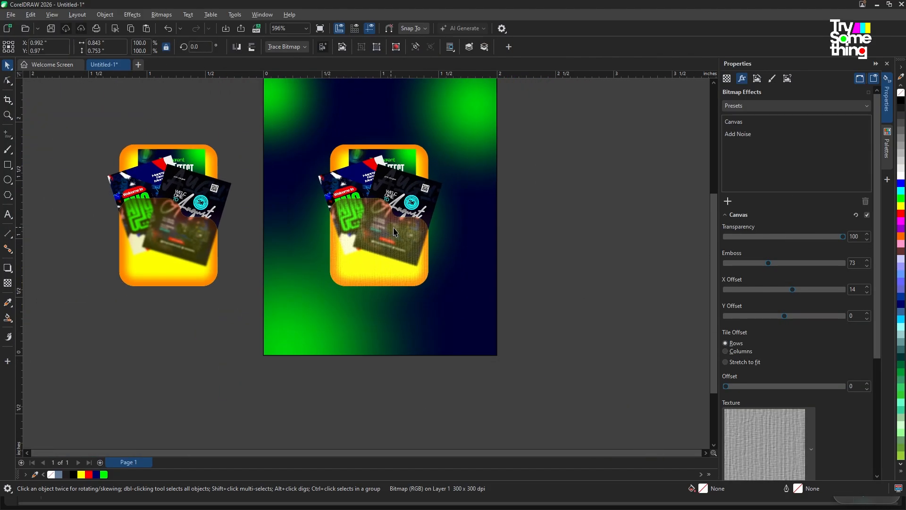
Select all four objects of the textured folder icon on the page
{"action": "left_click", "coordinate": [574, 153]}
{"action": "left_click_drag", "start_coordinate": [323, 272], "coordinate": [302, 297]}
{"action": "scroll", "coordinate": [371, 203], "scroll_direction": "up", "scroll_amount": 2}
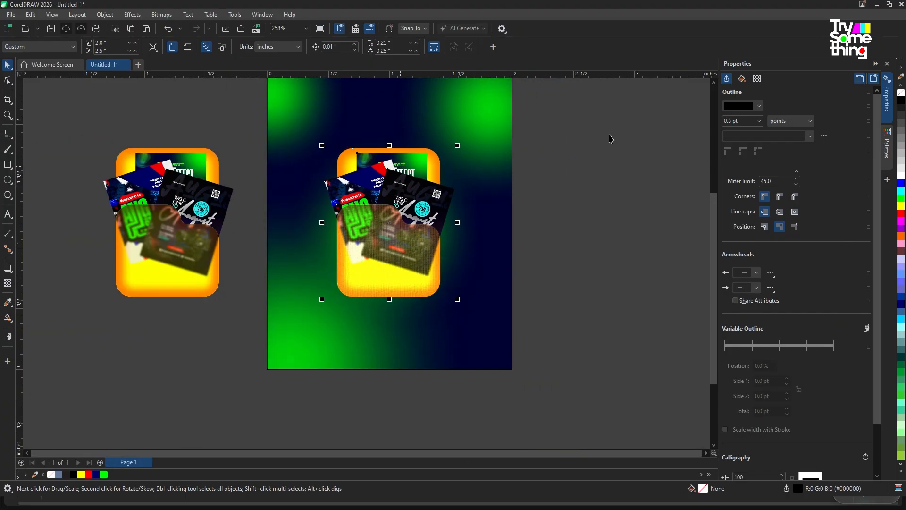
{"action": "left_click_drag", "start_coordinate": [607, 105], "coordinate": [302, 307]}
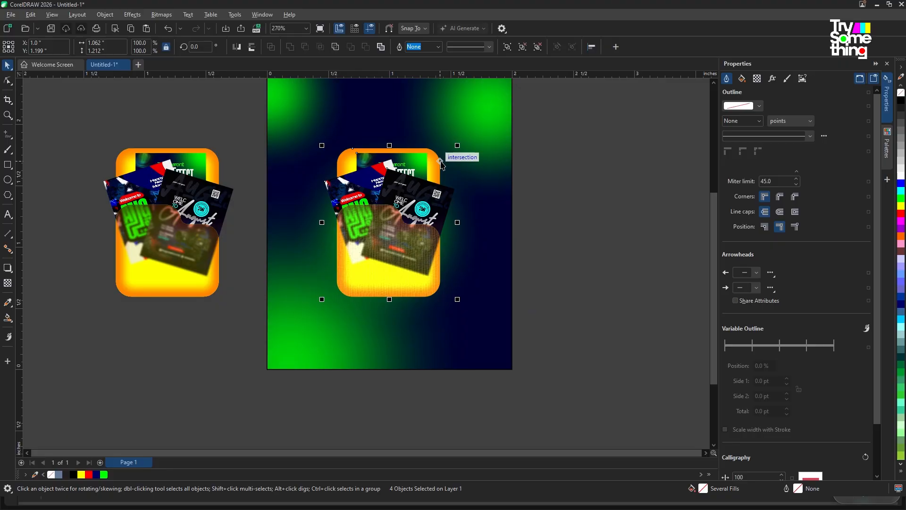